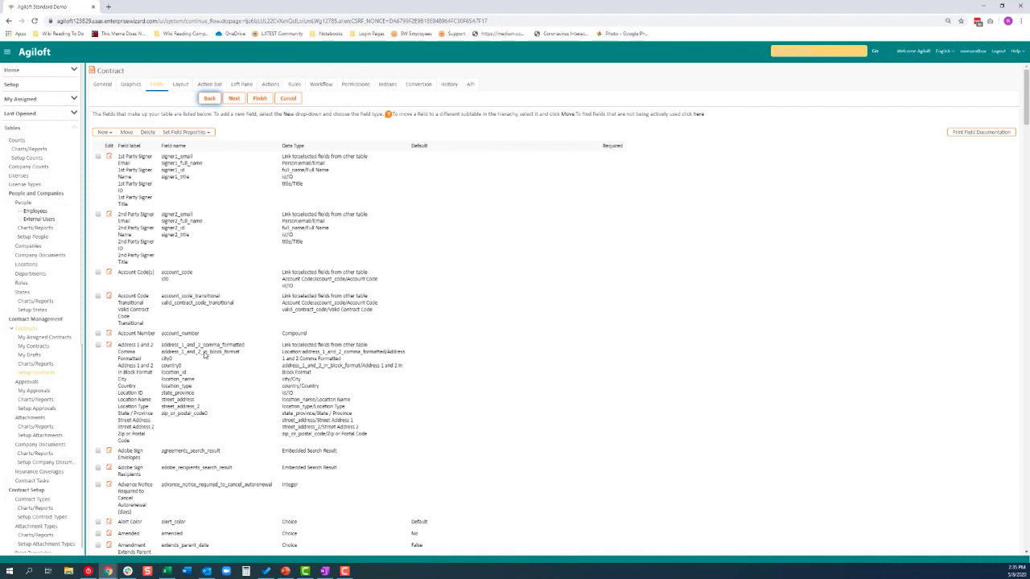
- Review the visibility condition in the options of the Contract table's "Amendment Extends Parent Contract?" field
scroll(198, 362, "down", 3)
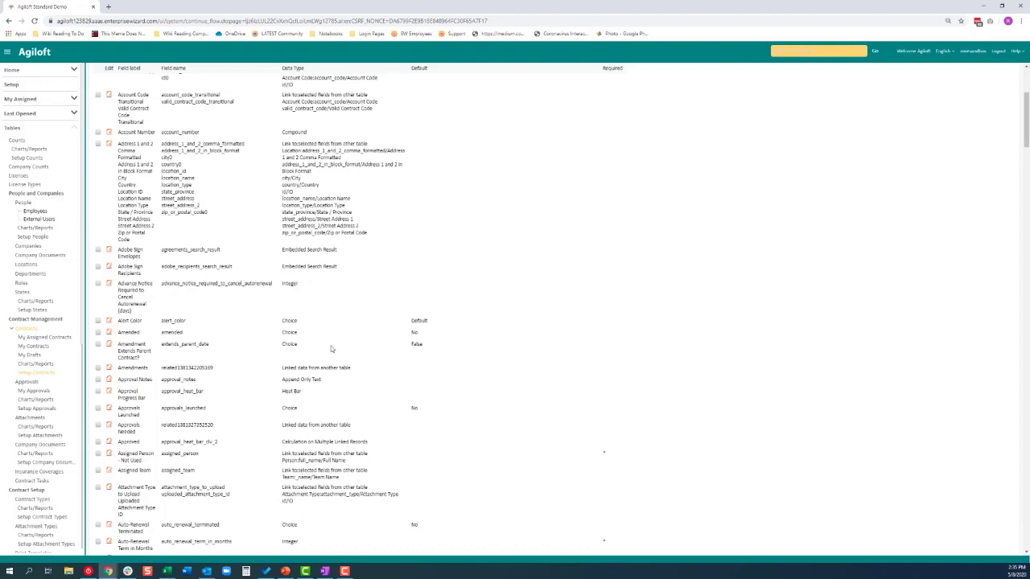
left_click(109, 345)
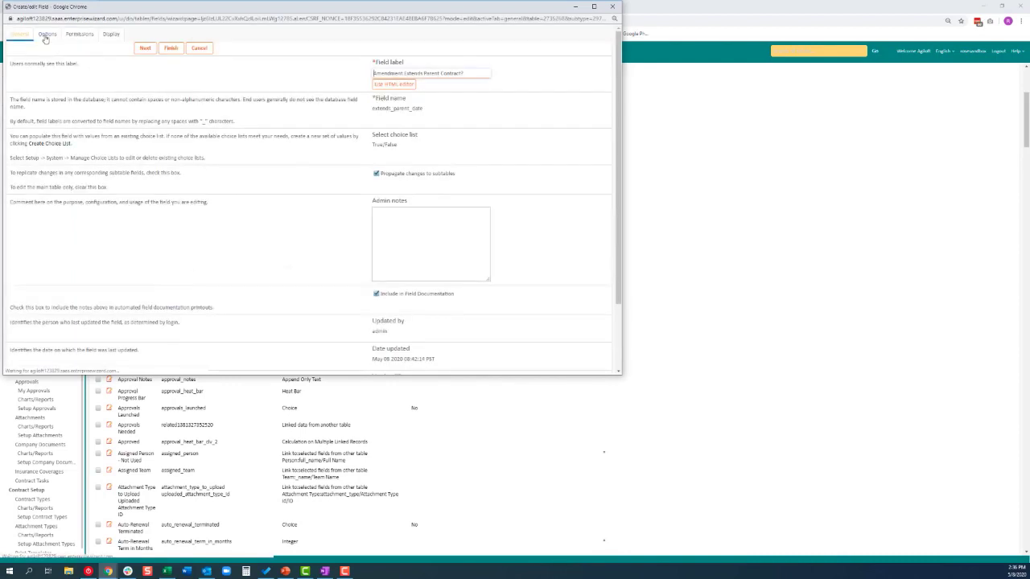
left_click(48, 35)
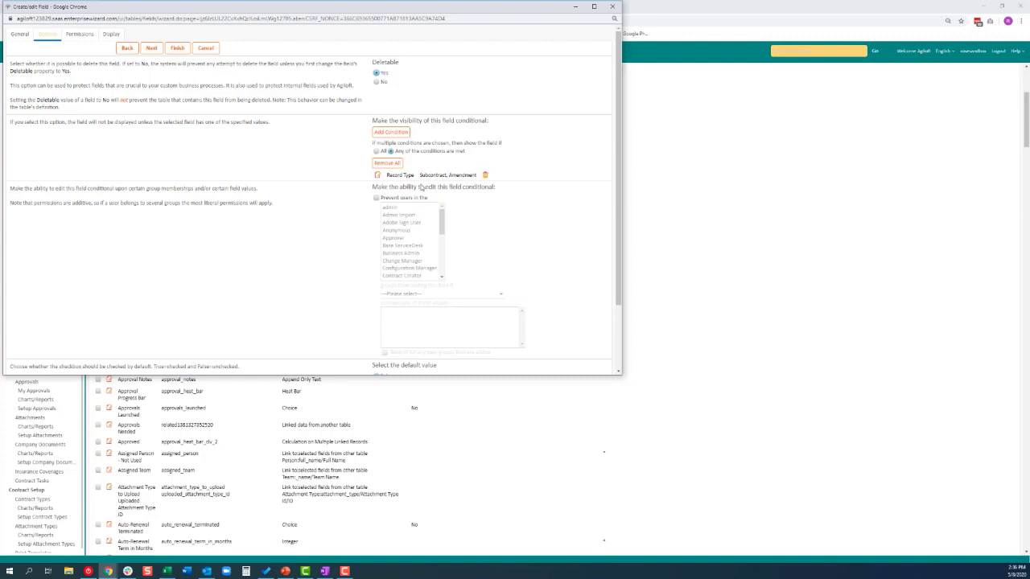
left_click(176, 49)
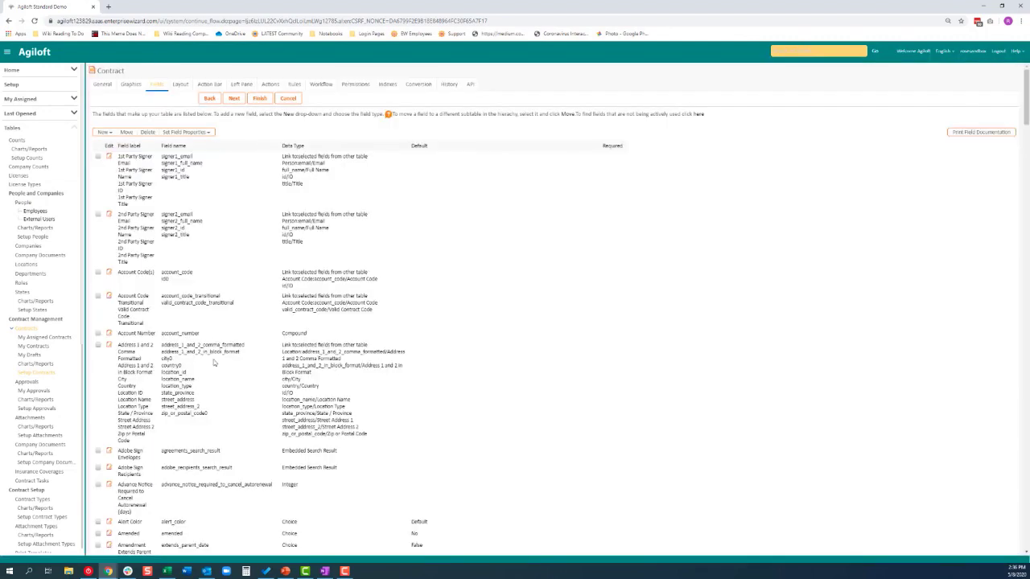
- Open the "New Parent Contract End Date" field and examine its default value and visibility condition options
scroll(212, 391, "down", 15)
scroll(212, 391, "down", 15)
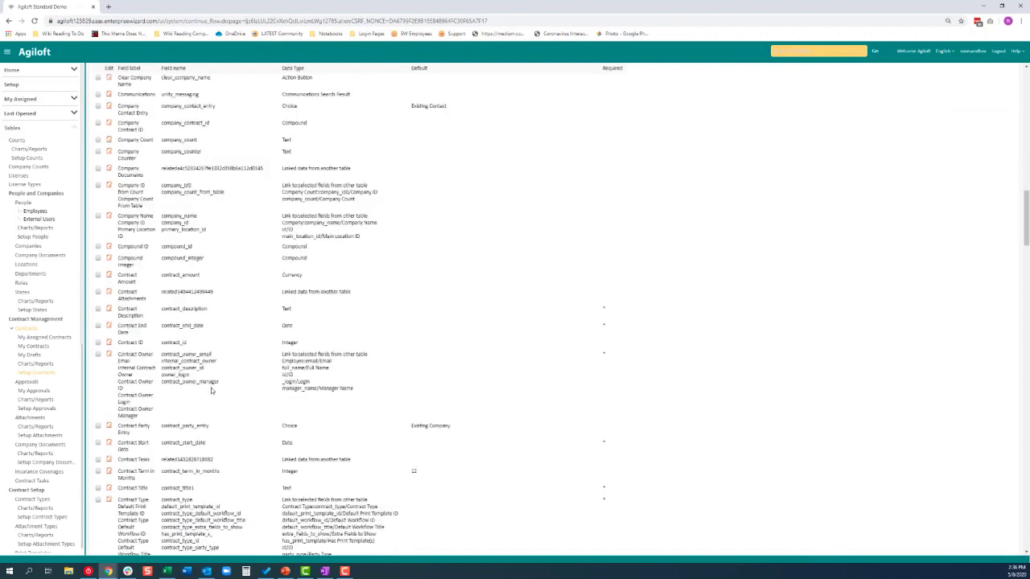
scroll(211, 388, "down", 2)
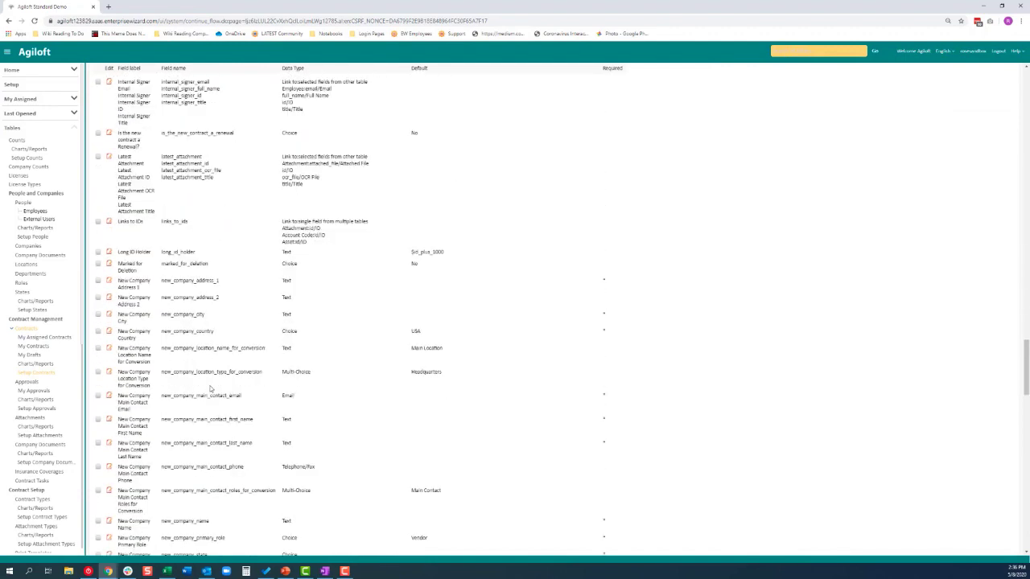
scroll(202, 424, "down", 6)
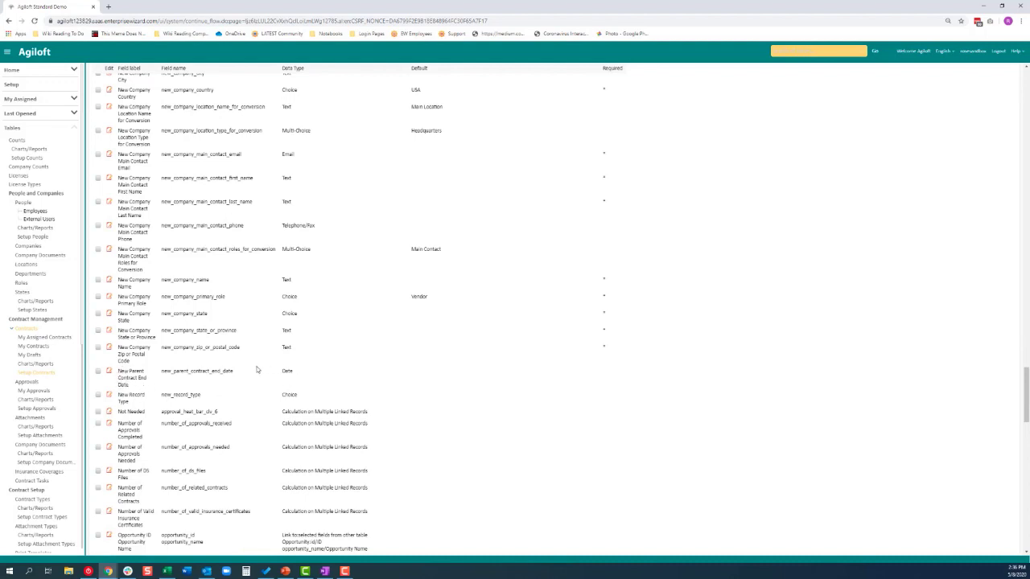
left_click(110, 371)
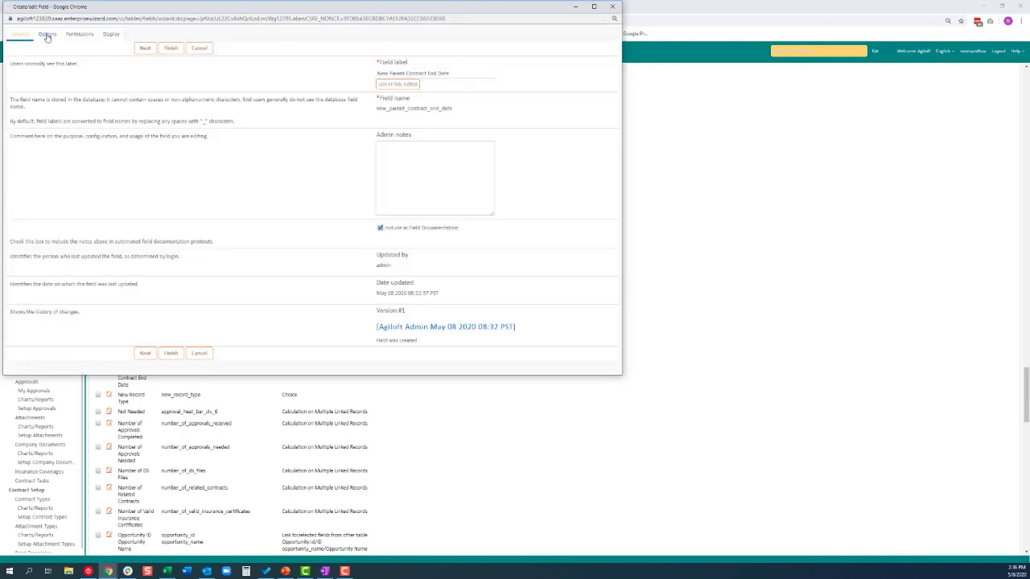
left_click(46, 37)
scroll(442, 205, "down", 3)
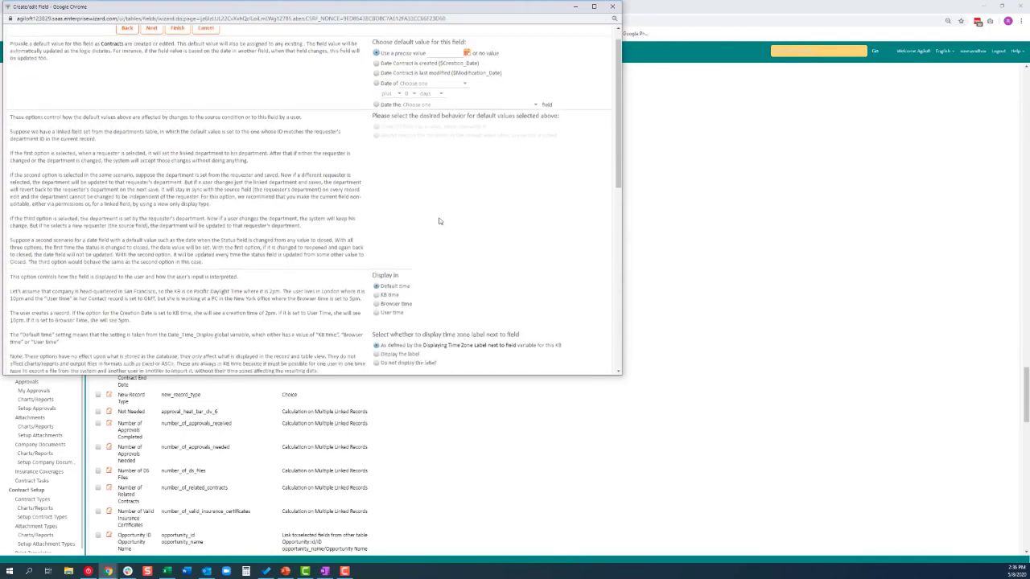
scroll(439, 220, "down", 5)
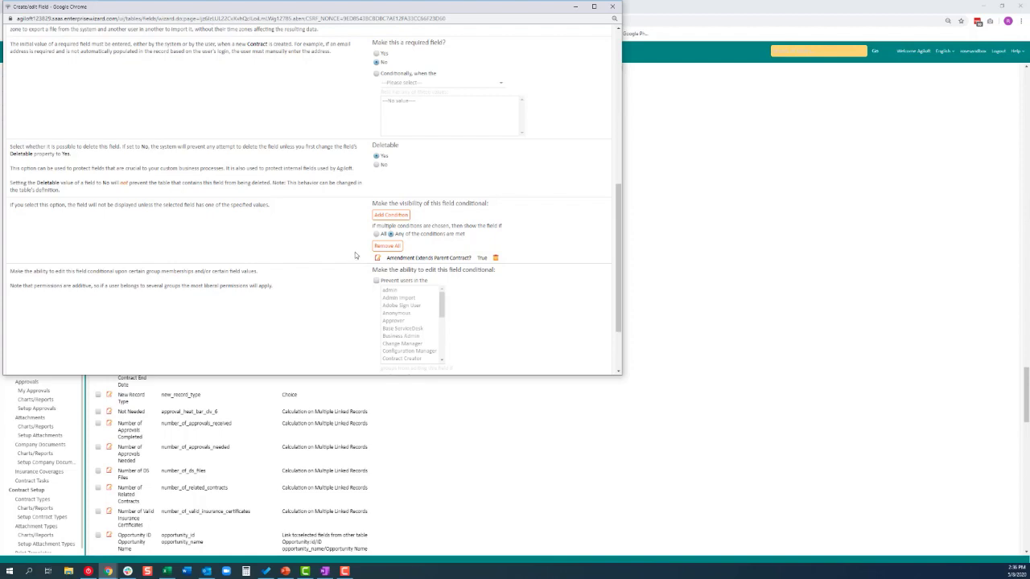
left_click(612, 6)
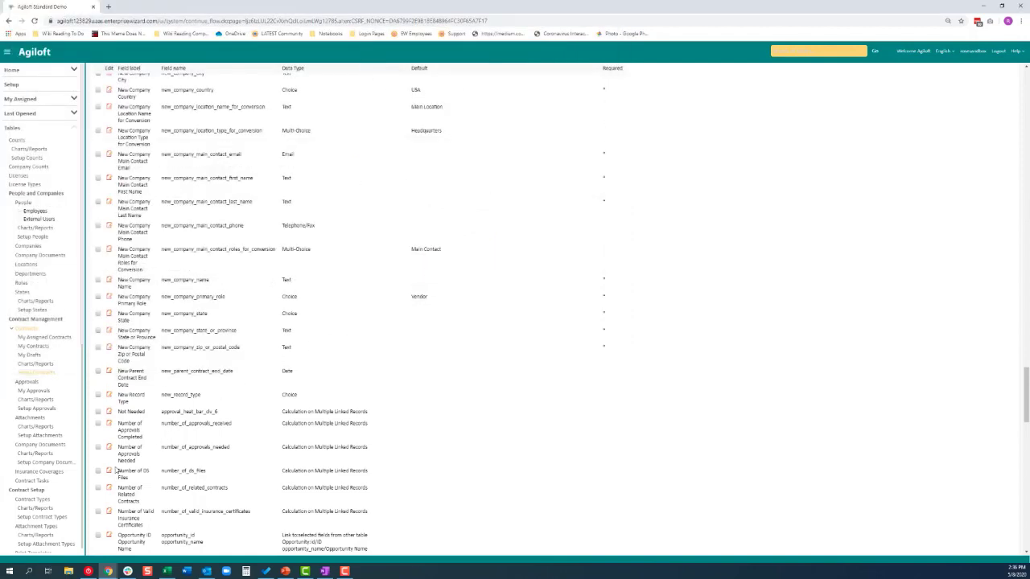
- Reopen the "New Parent Contract End Date" field, recheck its options, and leave without changing them
left_click(110, 372)
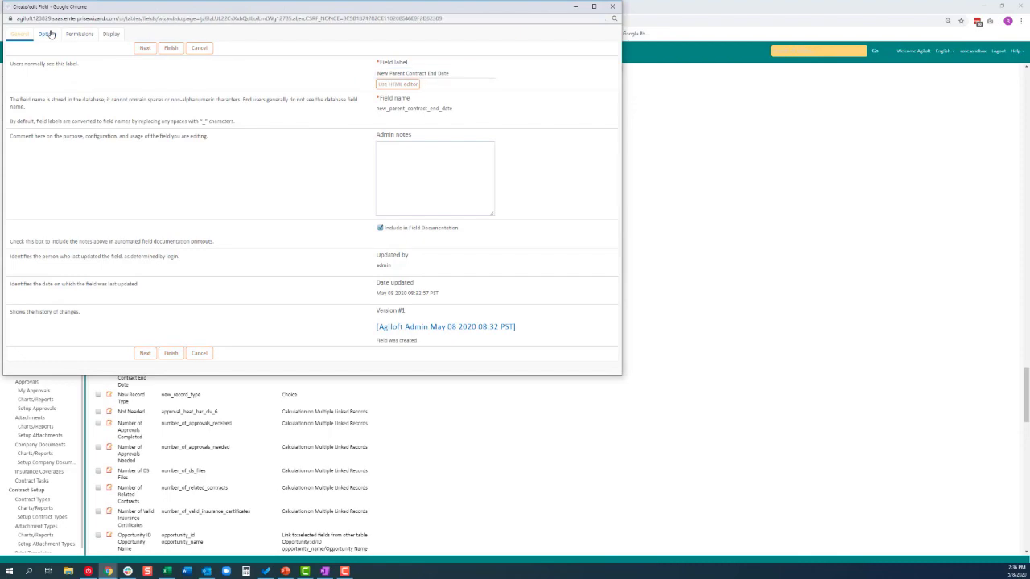
left_click(50, 34)
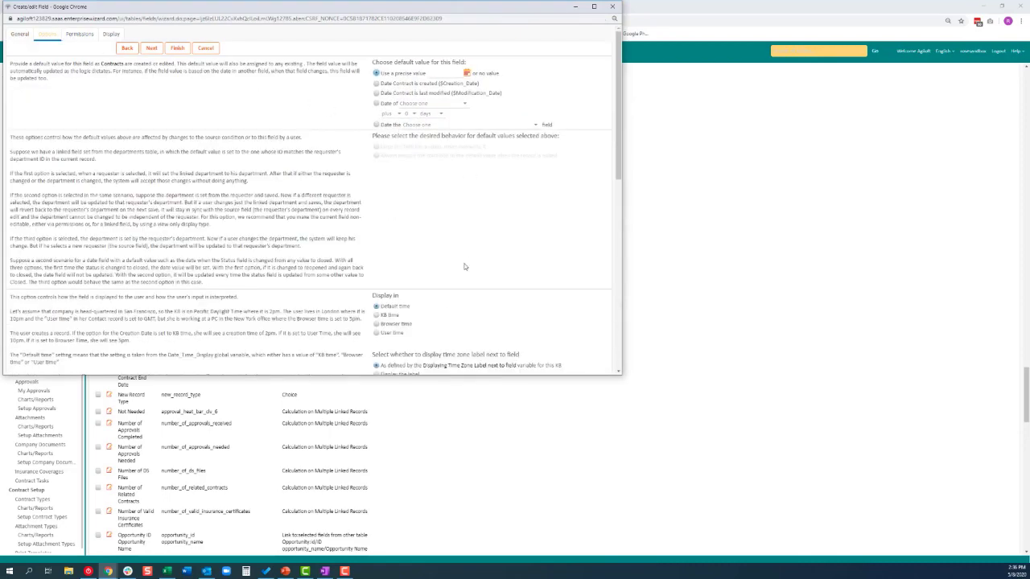
scroll(455, 270, "down", 5)
scroll(451, 277, "down", 3)
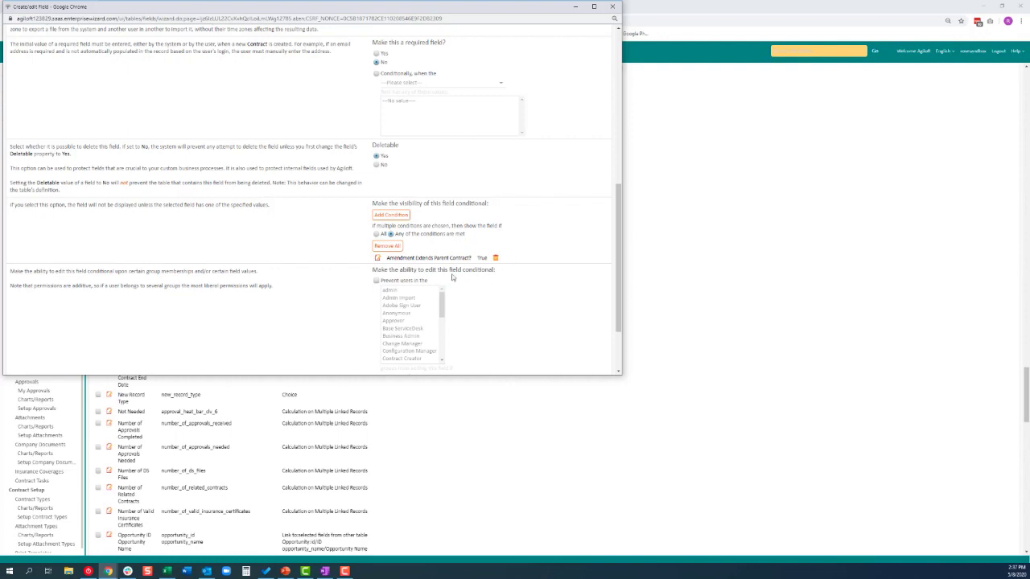
scroll(371, 262, "up", 10)
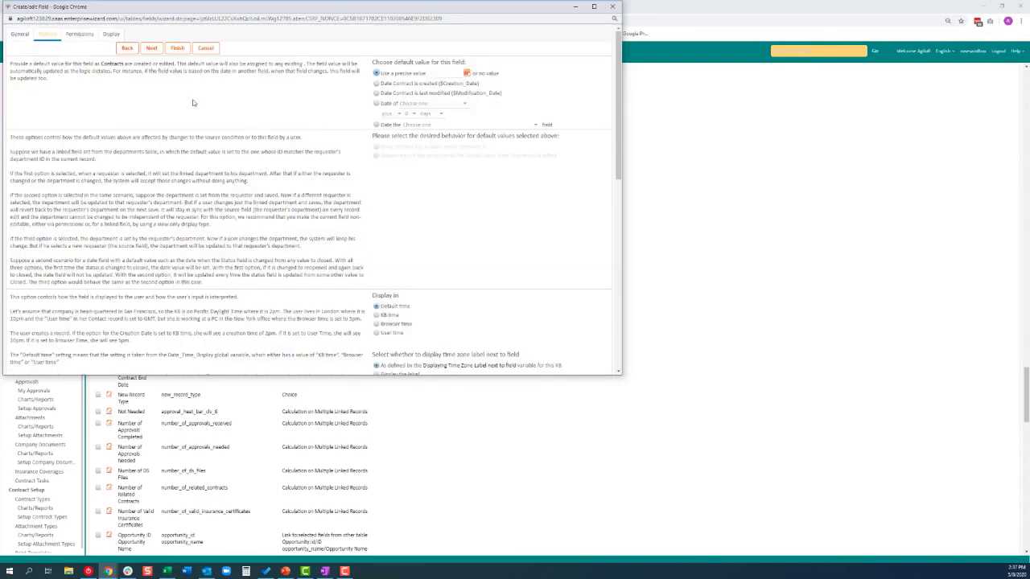
left_click(206, 49)
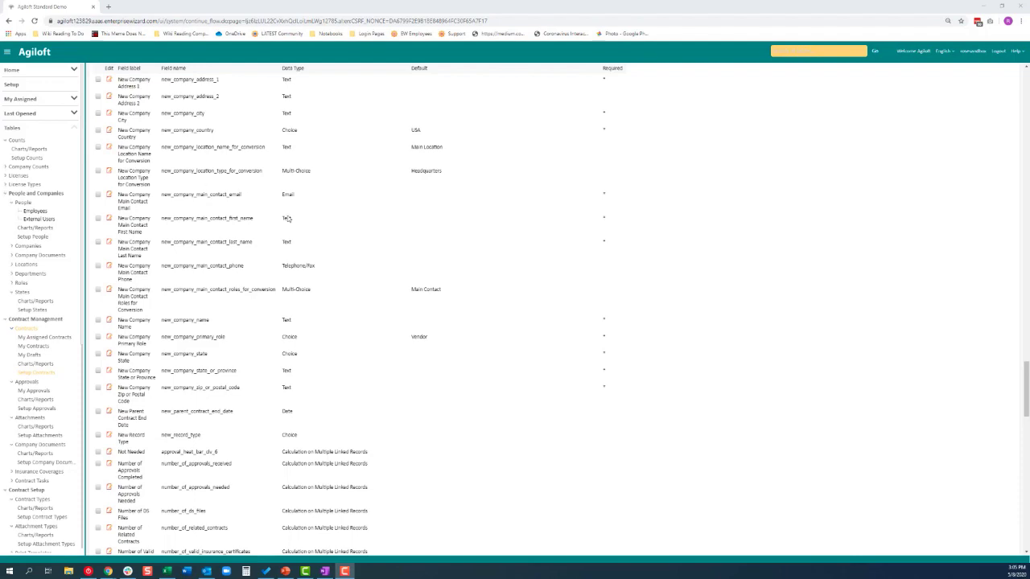
- Examine the linked Parent Contract fields in the field list, including the parent contract's owner, owner ID and status
scroll(215, 392, "down", 4)
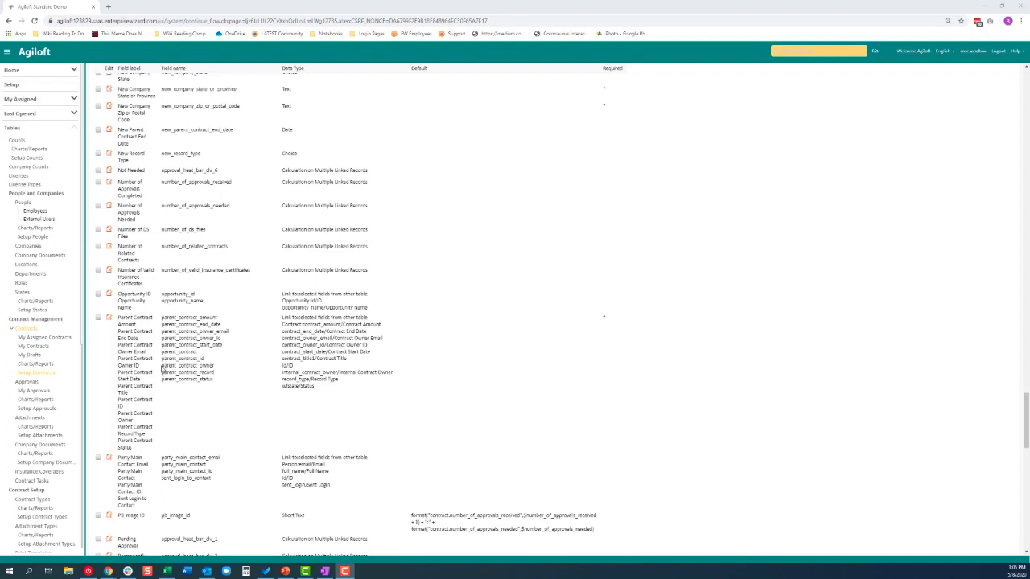
left_click_drag(162, 367, 217, 370)
left_click(216, 369)
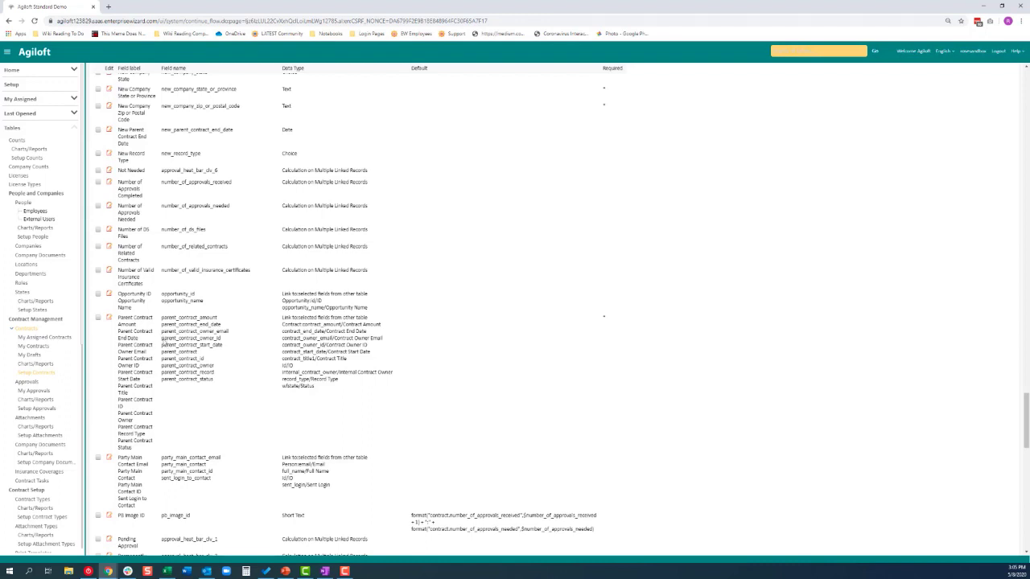
left_click_drag(163, 341, 224, 343)
left_click(223, 343)
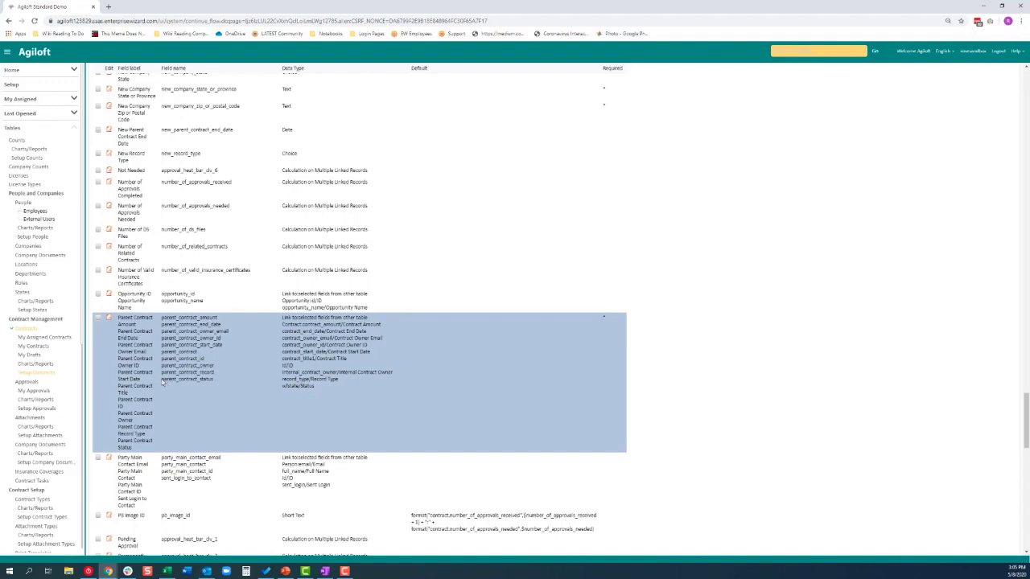
left_click_drag(163, 381, 214, 382)
left_click(214, 383)
- Create an event-triggered Contract rule described "Edit: Parent Contract Changes" that applies to contracts edited by email or web
scroll(277, 421, "up", 20)
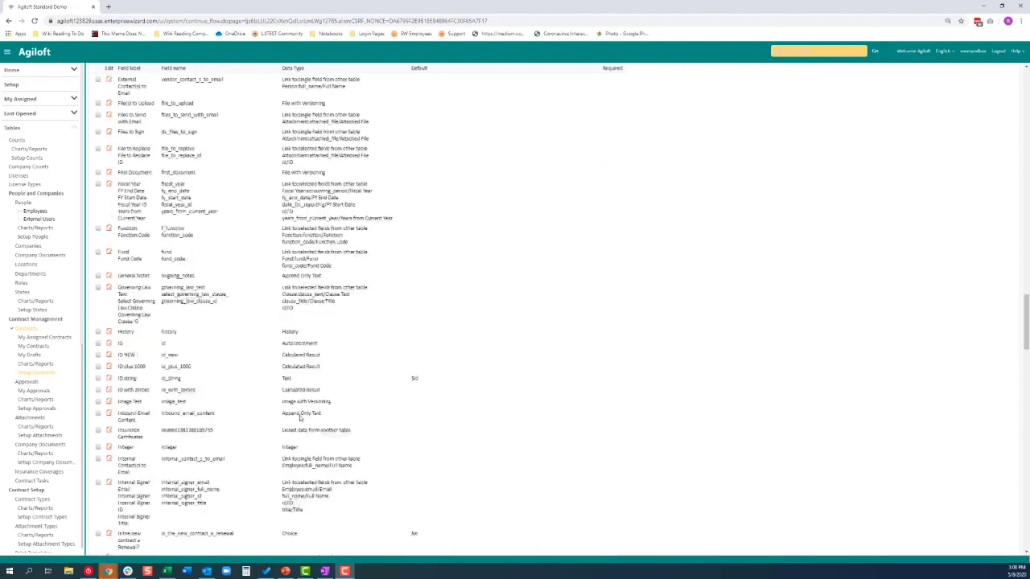
scroll(306, 413, "up", 20)
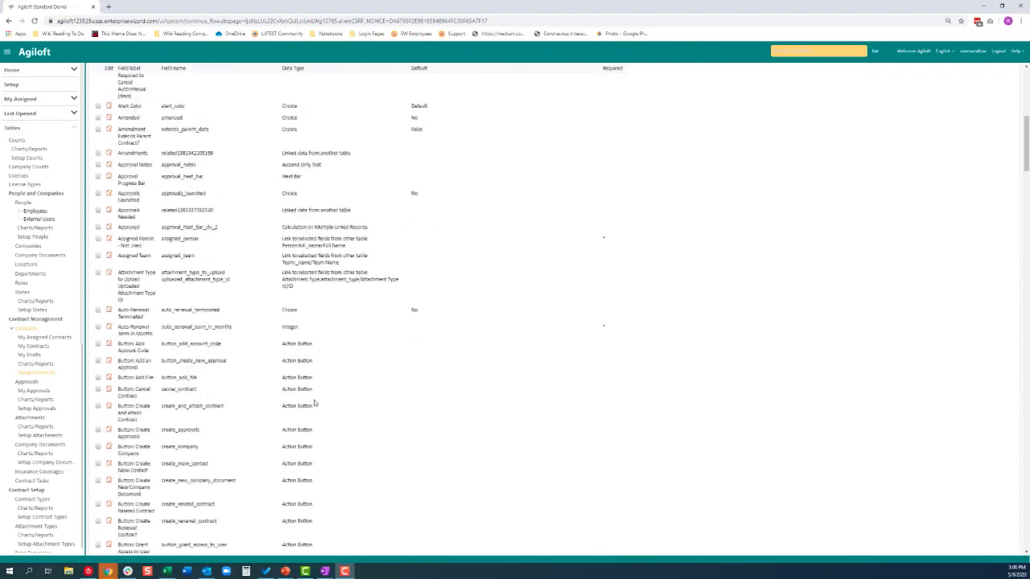
scroll(317, 400, "up", 1)
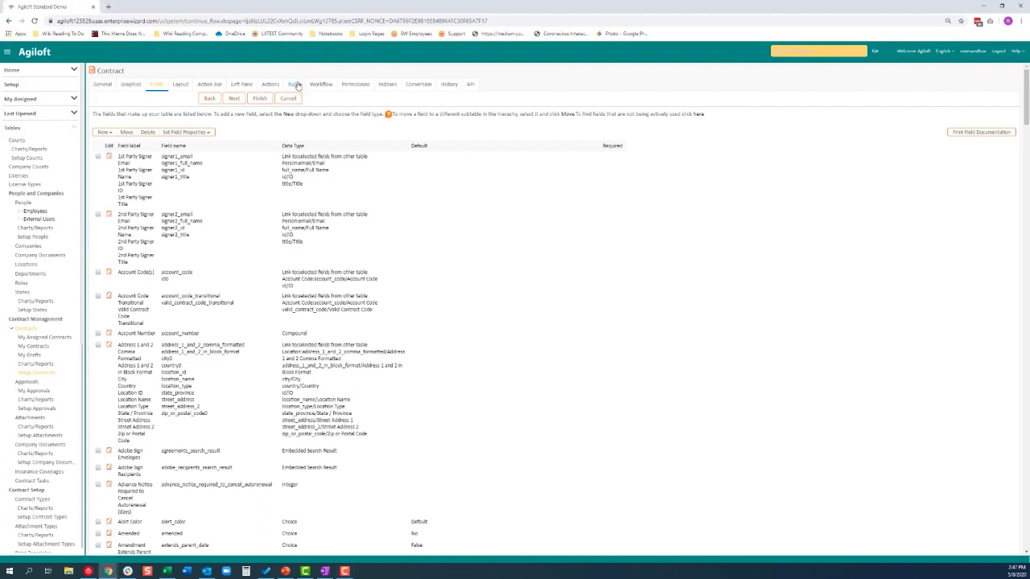
left_click(295, 83)
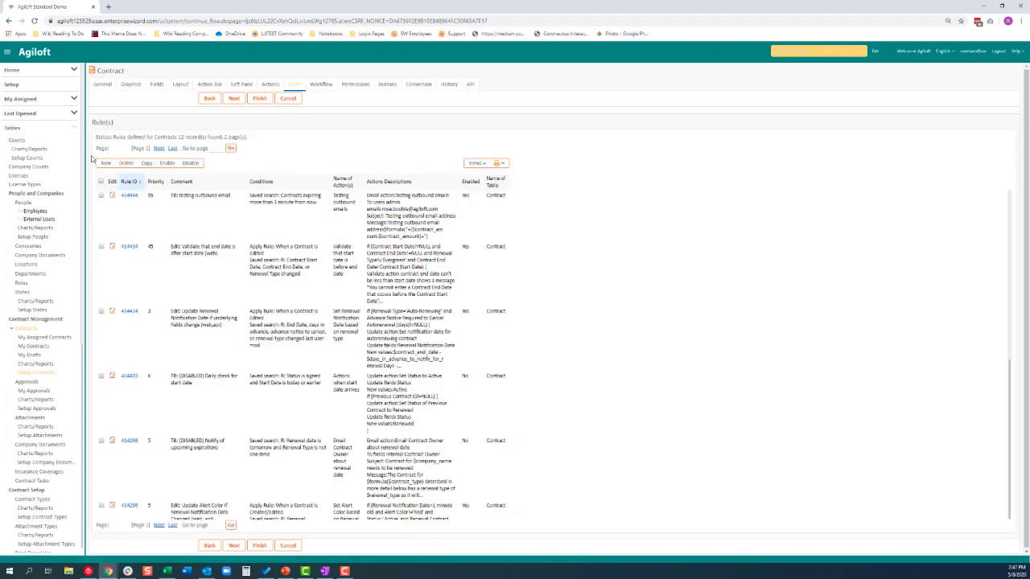
left_click(105, 164)
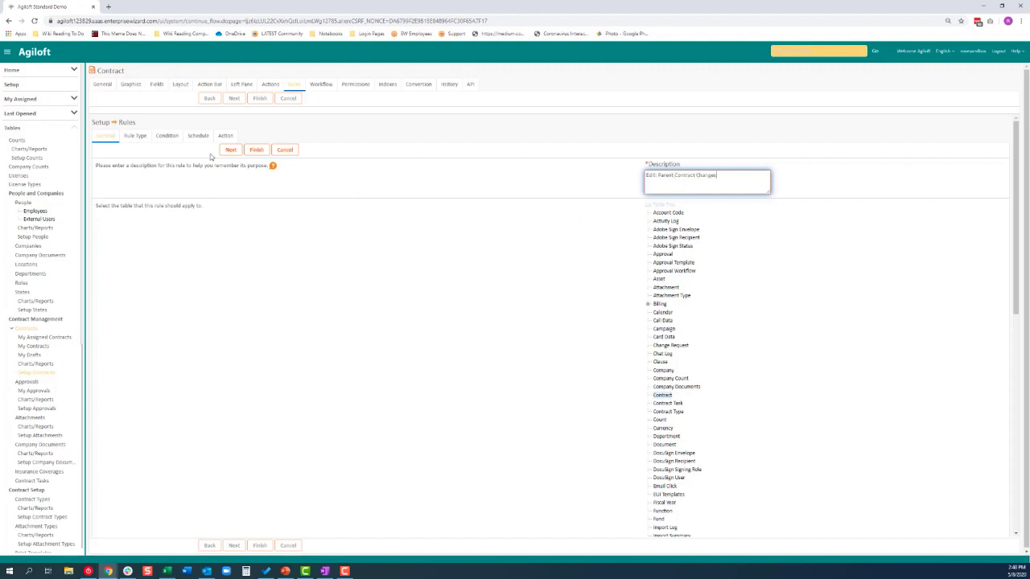
left_click(134, 137)
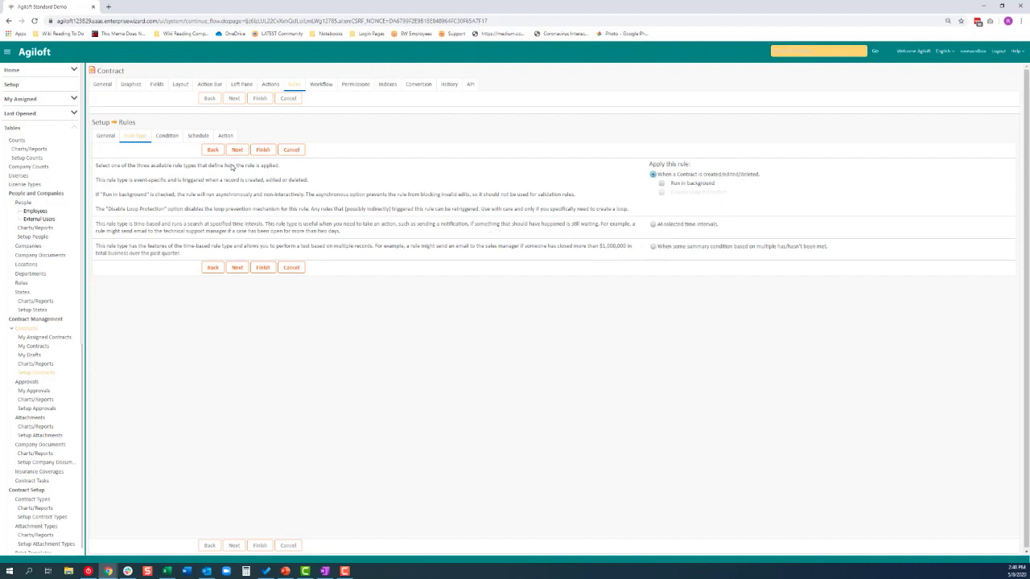
left_click(236, 150)
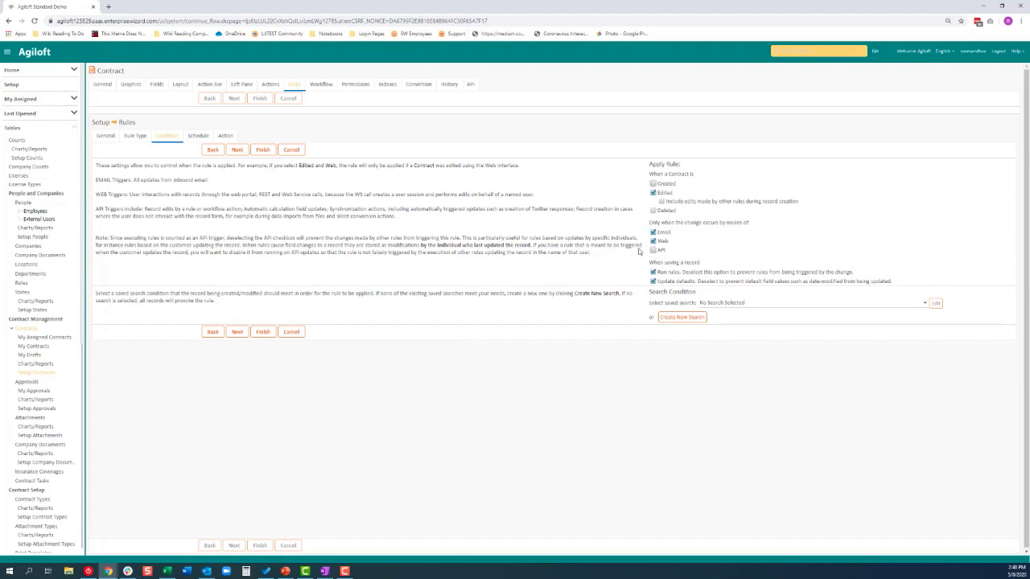
- Create a new search condition for the rule with an advanced filter for Status changed to Active in the last user's modification
left_click(673, 318)
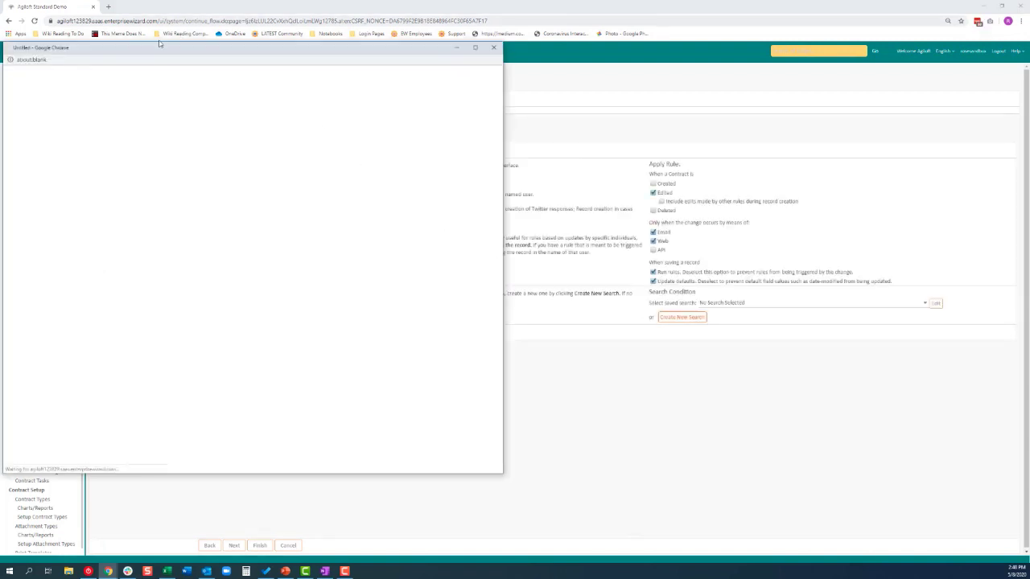
left_click_drag(159, 45, 443, 70)
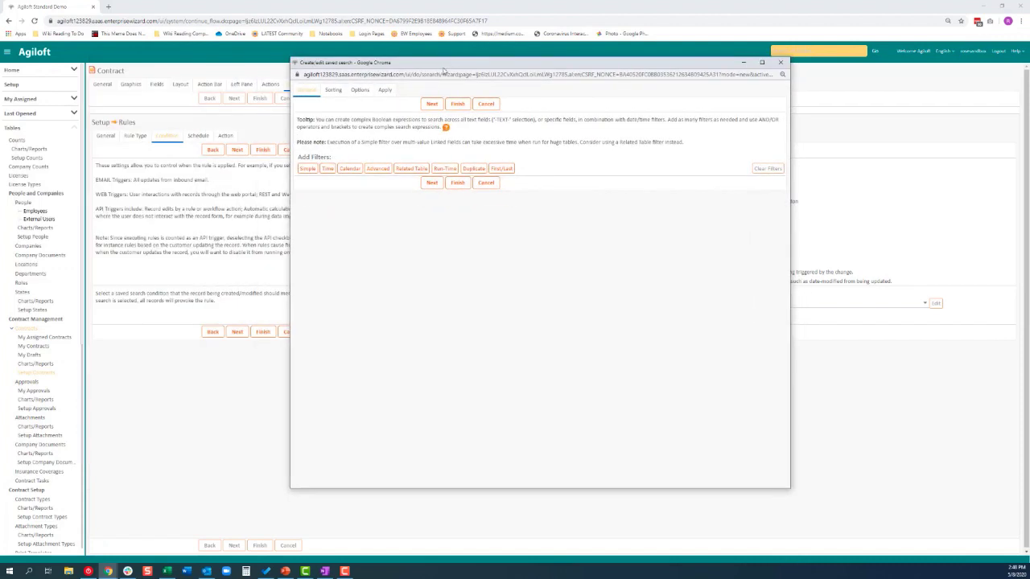
left_click(380, 173)
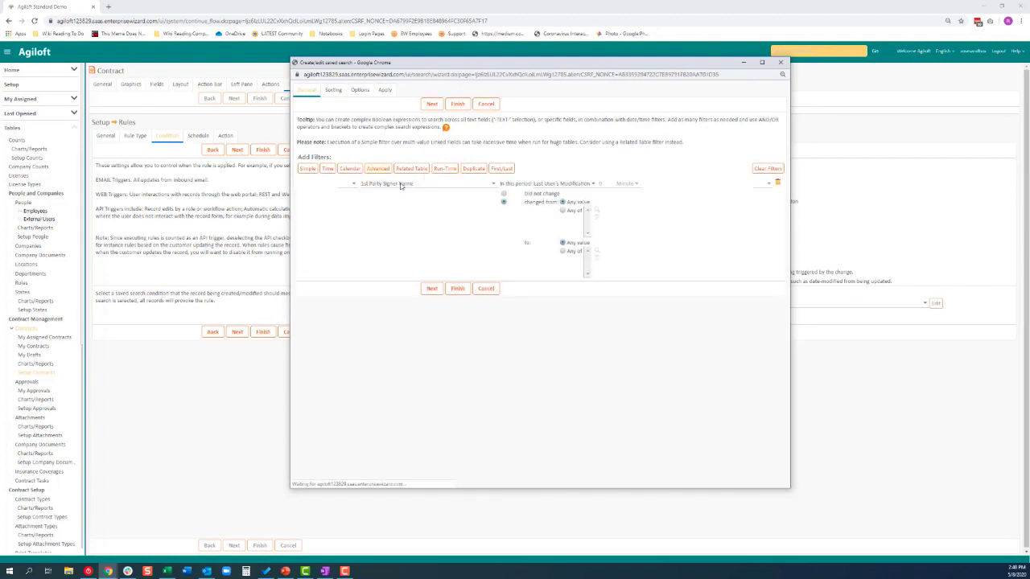
left_click(430, 184)
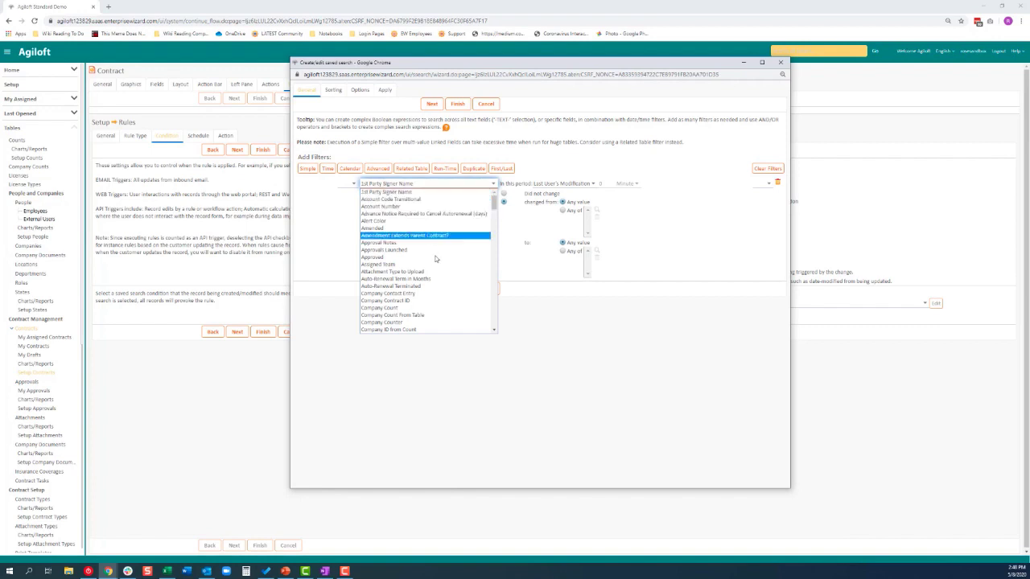
scroll(429, 305, "down", 10)
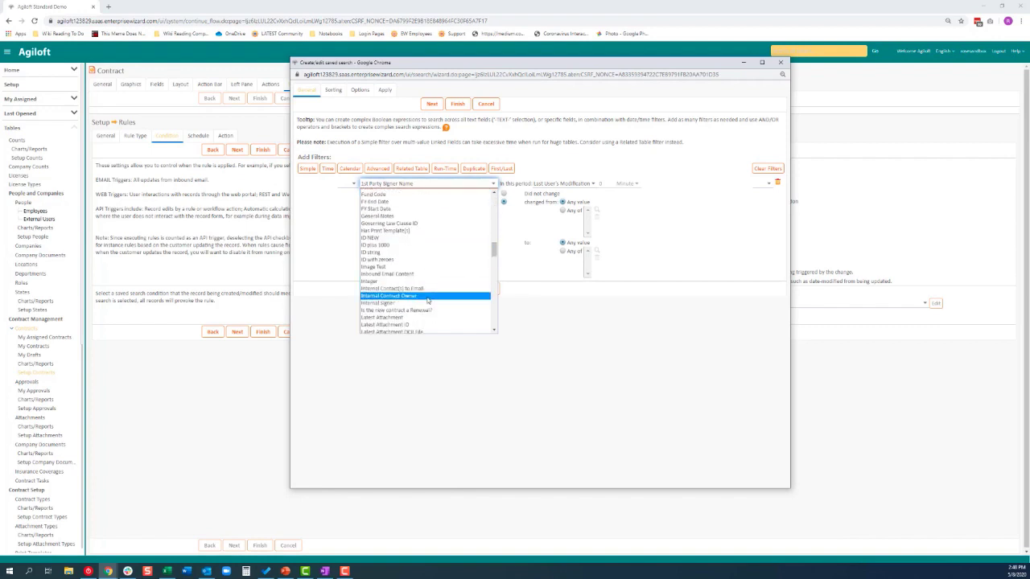
scroll(426, 299, "down", 10)
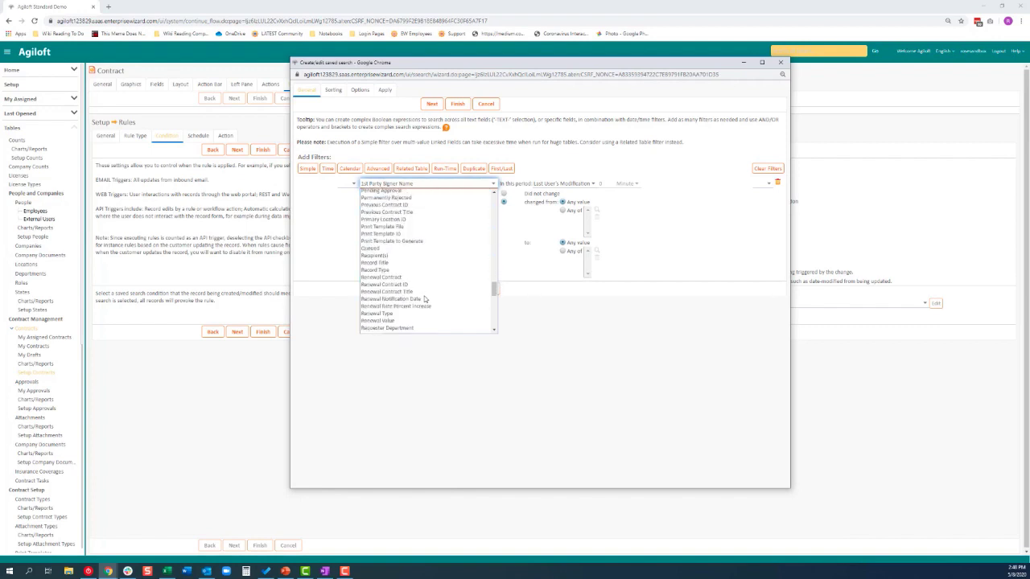
scroll(425, 299, "down", 3)
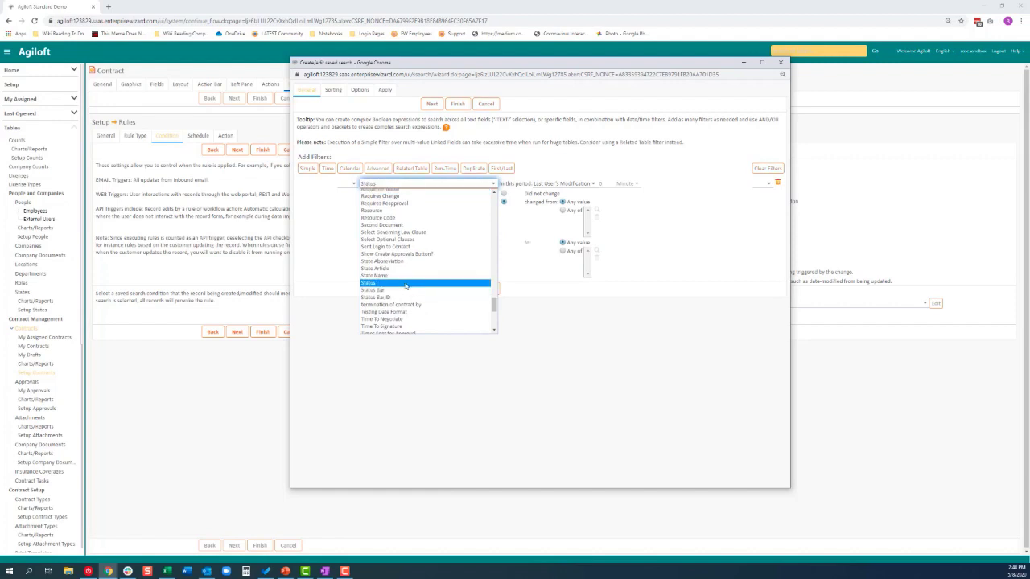
left_click(424, 283)
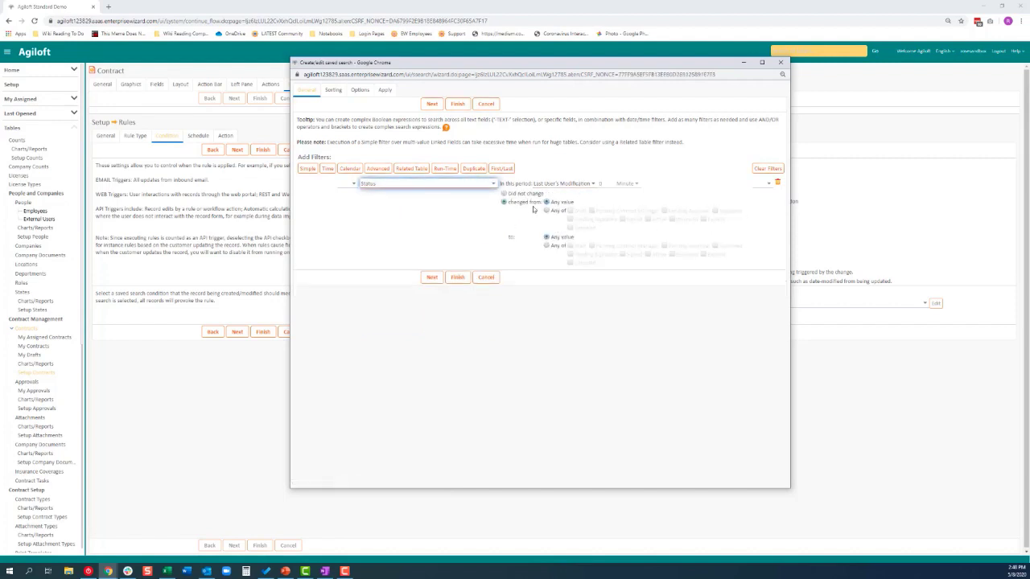
left_click(548, 246)
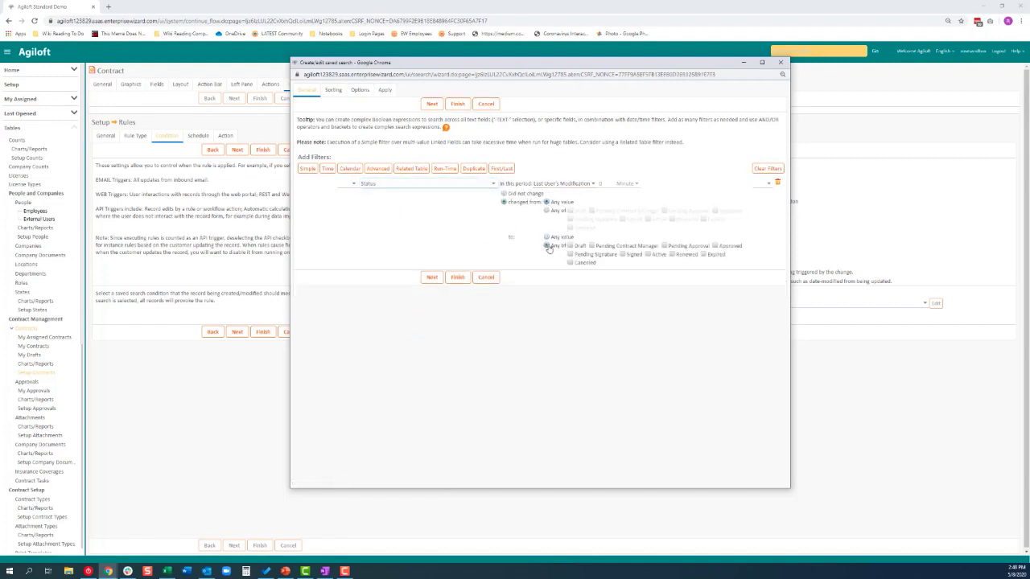
left_click(648, 254)
- Add a simple filter to the search requiring Record Type to equal Amendment
left_click(307, 169)
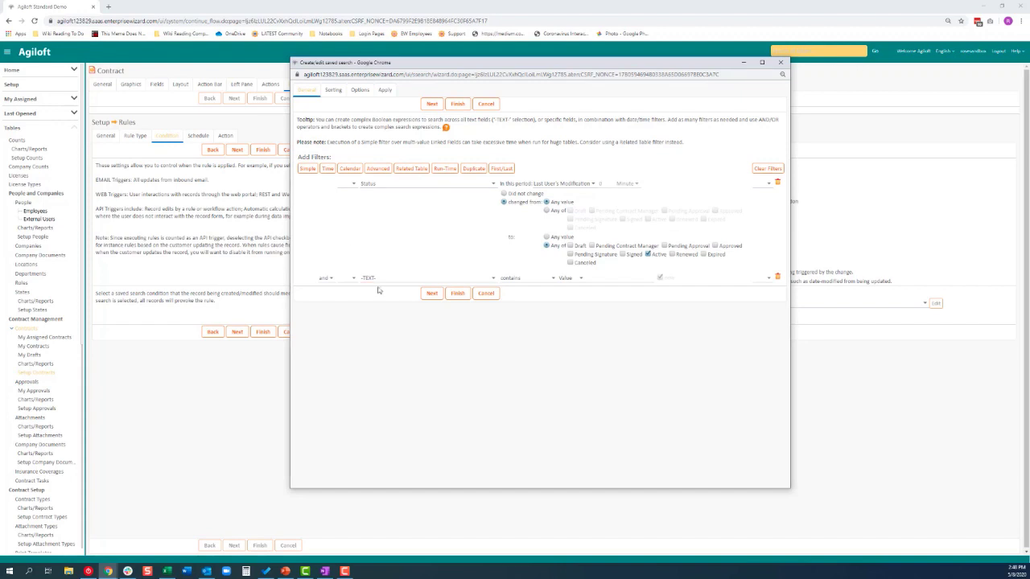
left_click(385, 278)
left_click(387, 278)
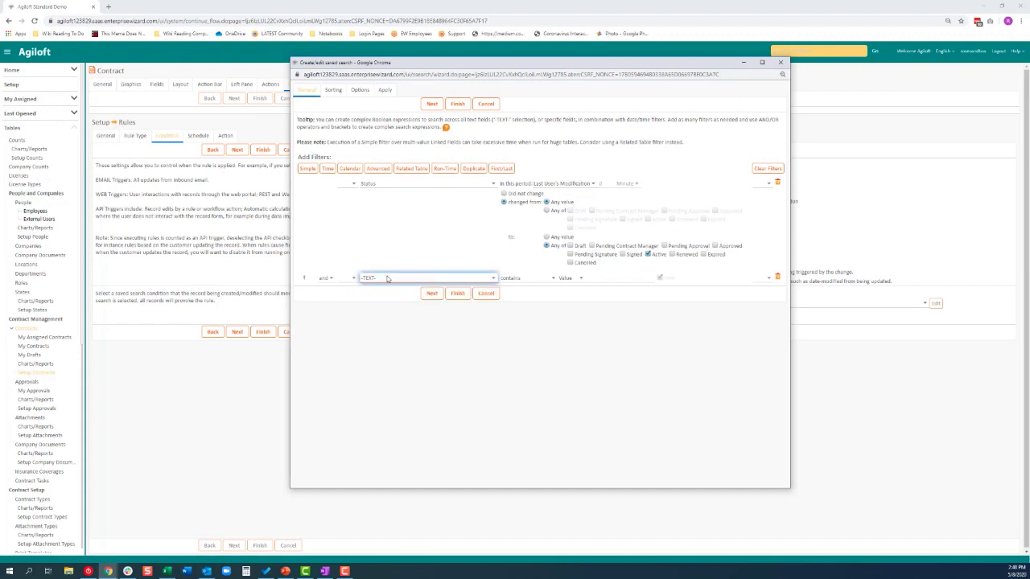
type("date")
left_click(387, 279)
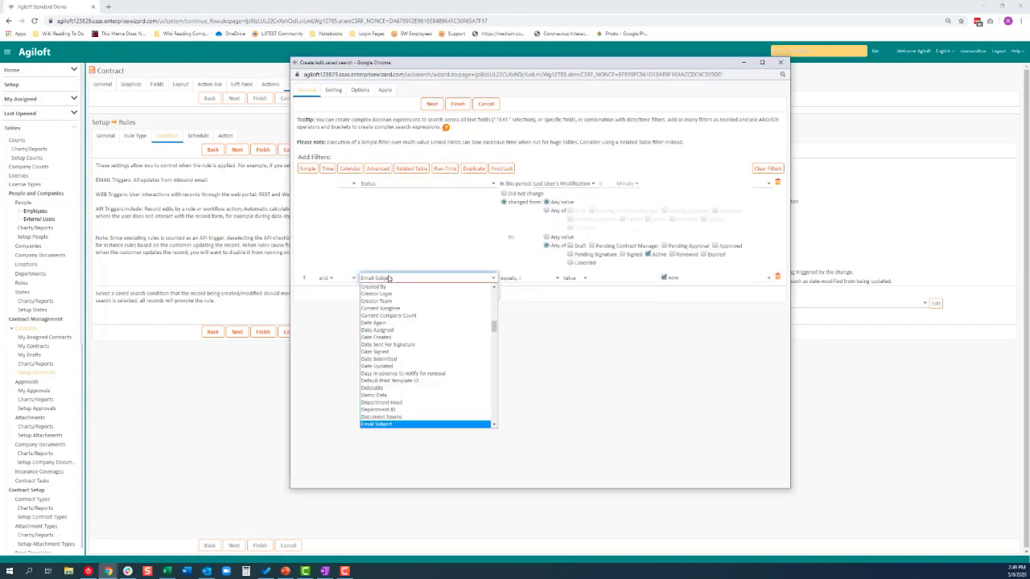
key("r")
scroll(408, 388, "down", 2)
scroll(407, 390, "down", 3)
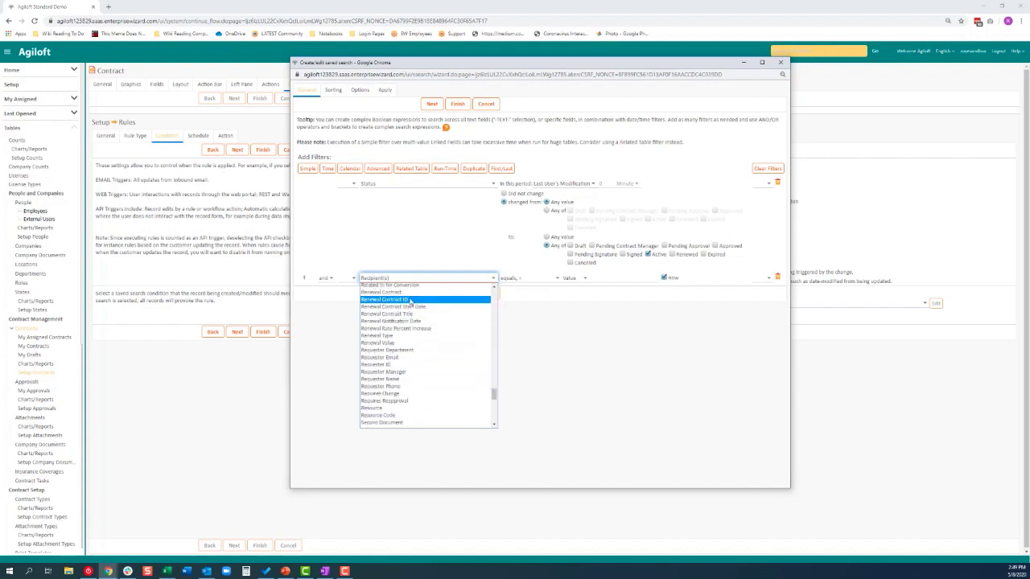
scroll(412, 305, "up", 3)
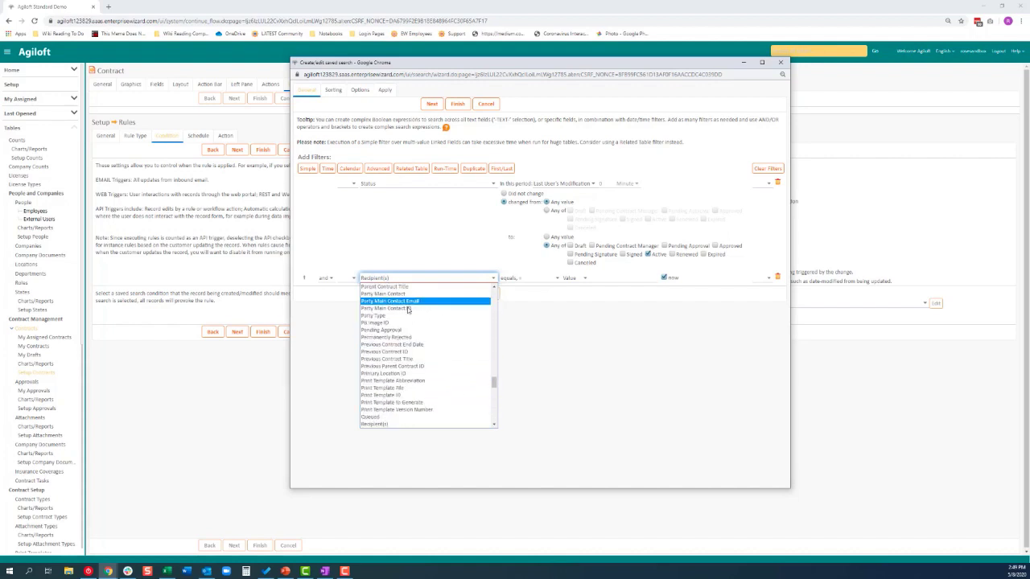
scroll(418, 407, "down", 2)
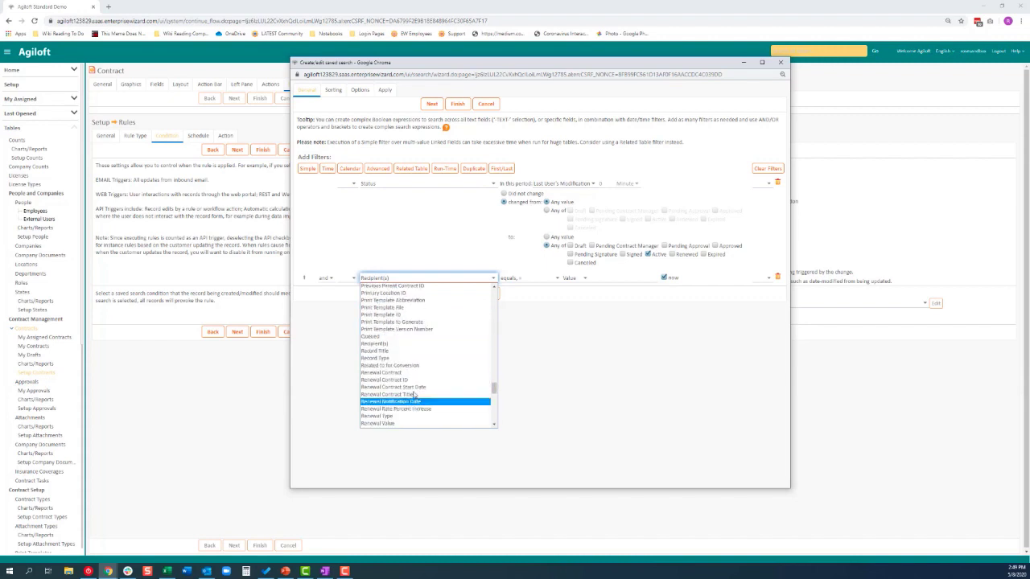
left_click(394, 359)
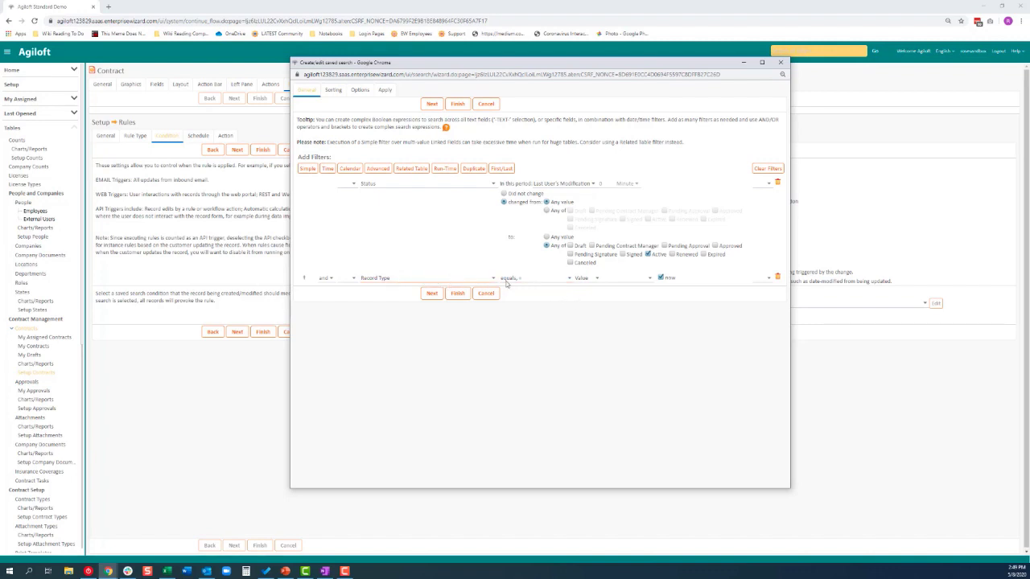
left_click(628, 278)
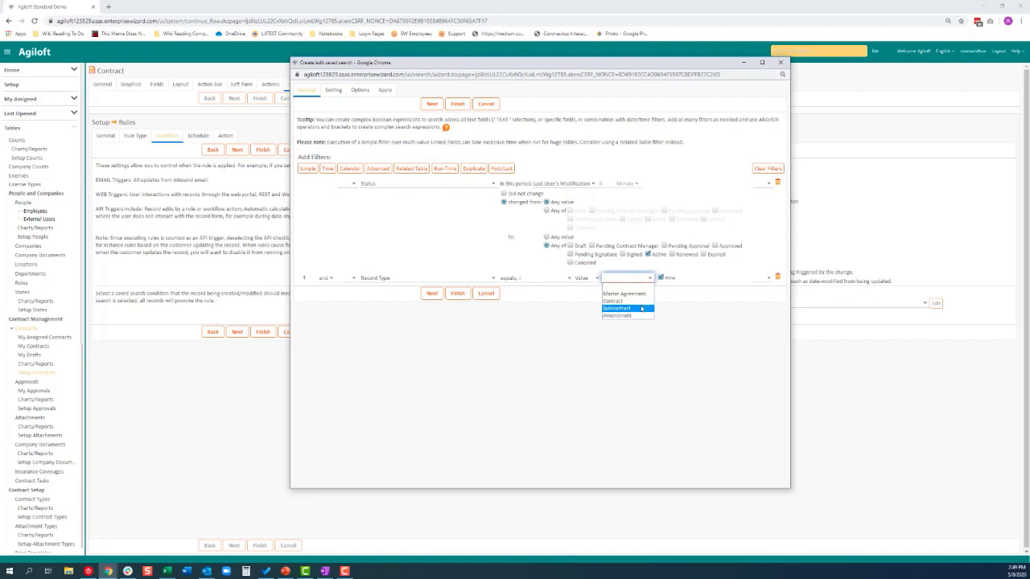
left_click(640, 316)
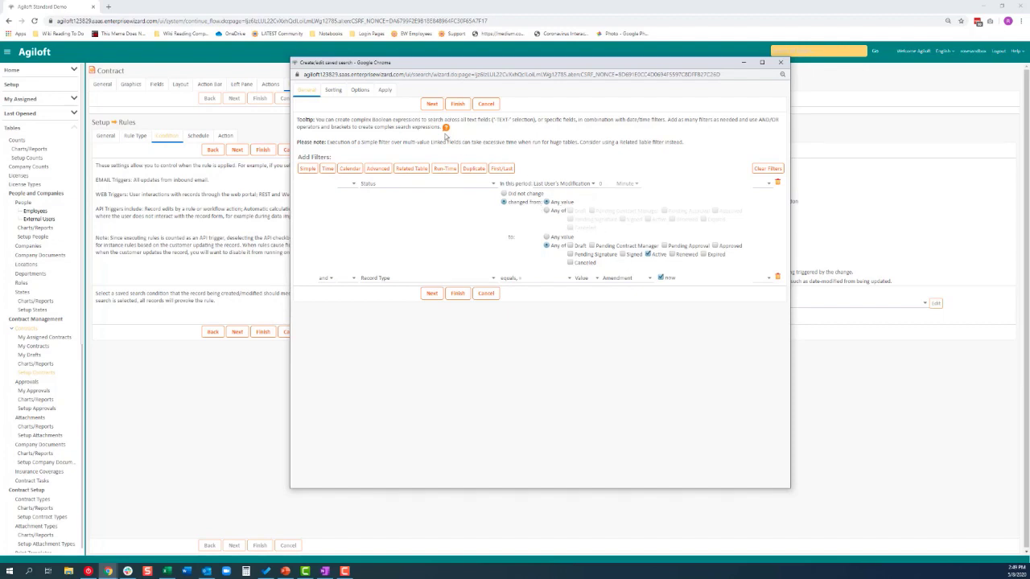
- Save the search as "Amendments that changed to active" and finish it as the rule's condition
left_click(364, 90)
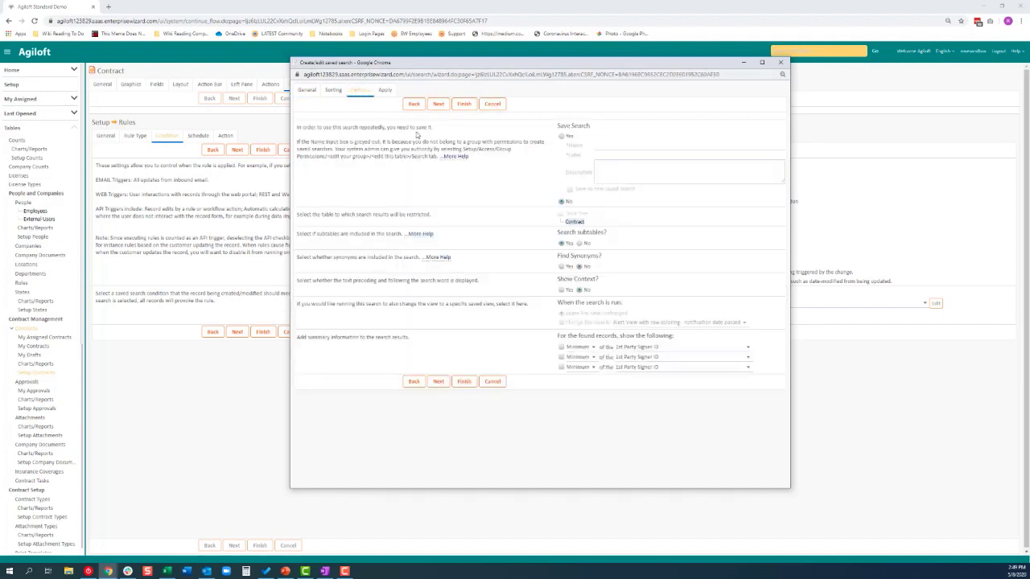
left_click(562, 137)
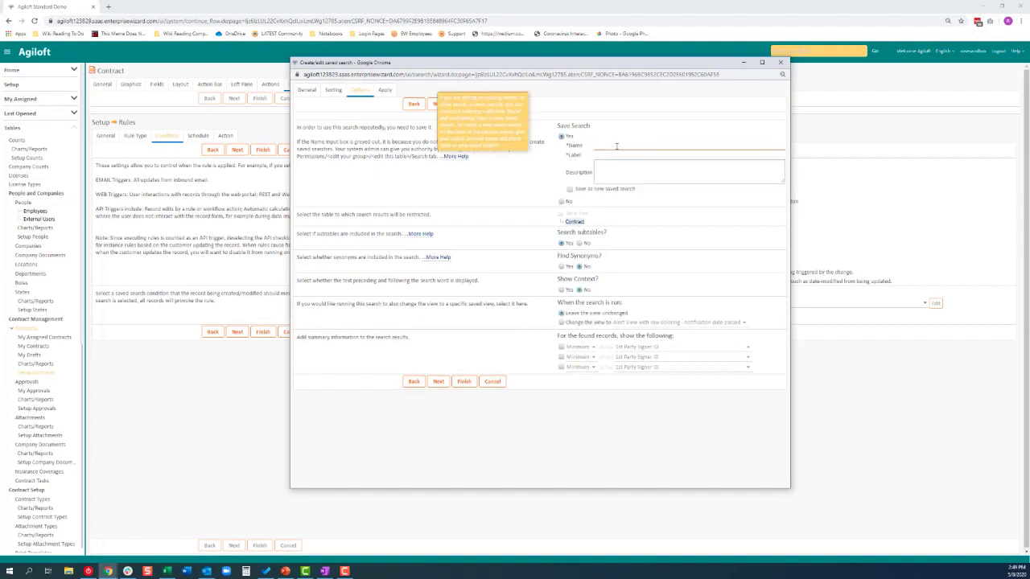
left_click(617, 145)
type("Amendments that changed to active")
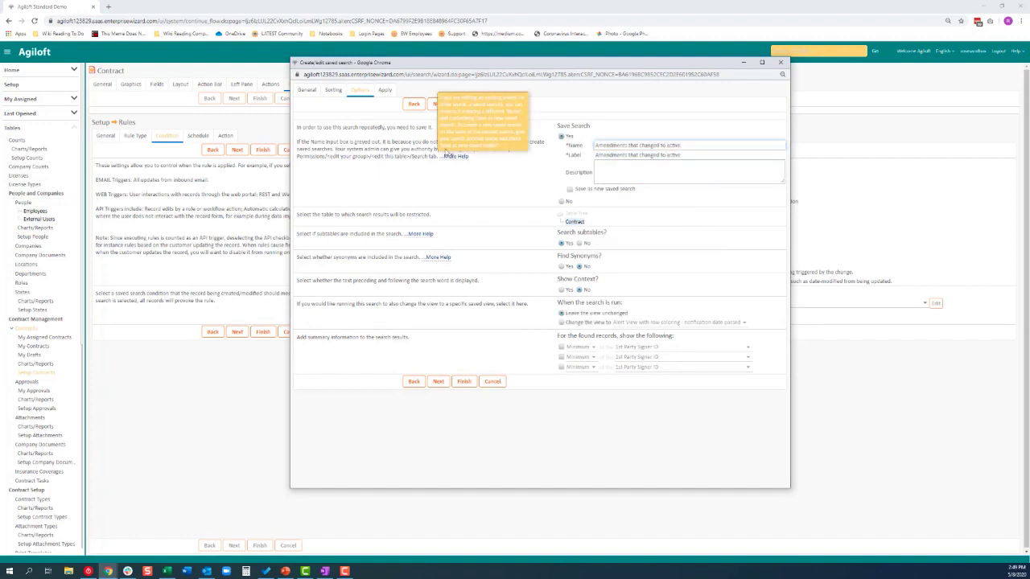
left_click(464, 107)
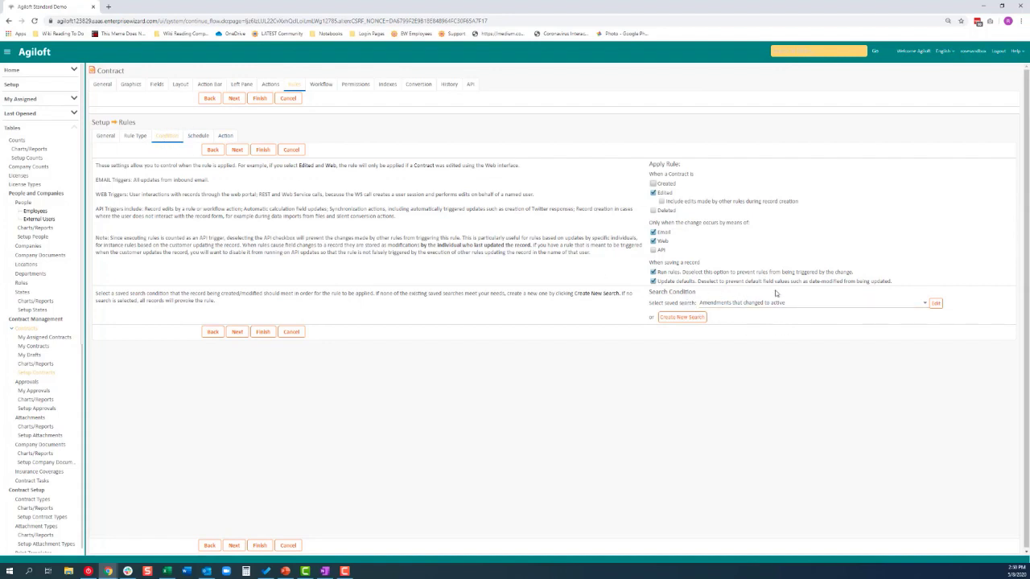
- Create an If-Then-Else action for the rule named "All edit actions that change parent contract" and proceed to its details
left_click(225, 136)
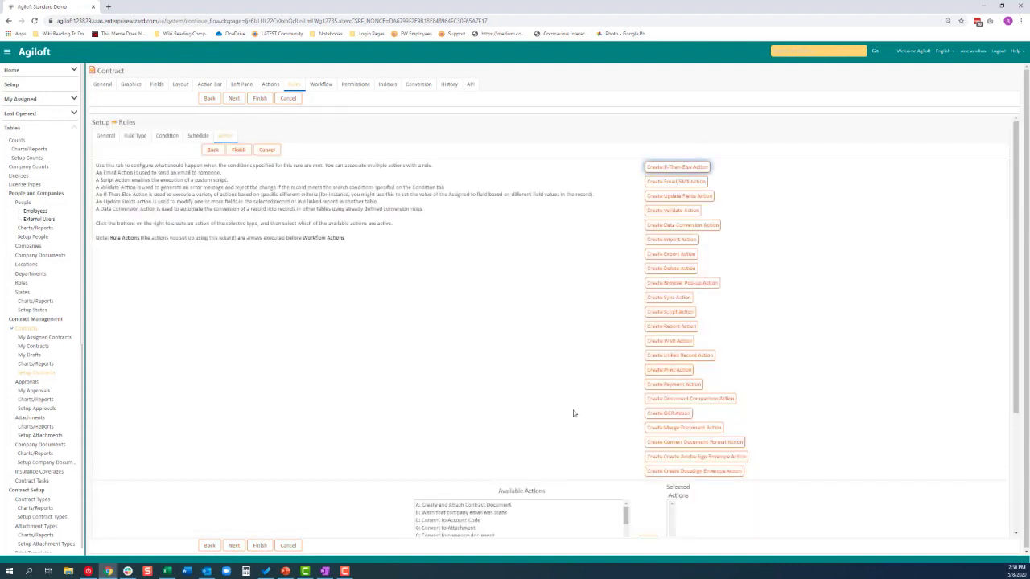
scroll(692, 410, "down", 2)
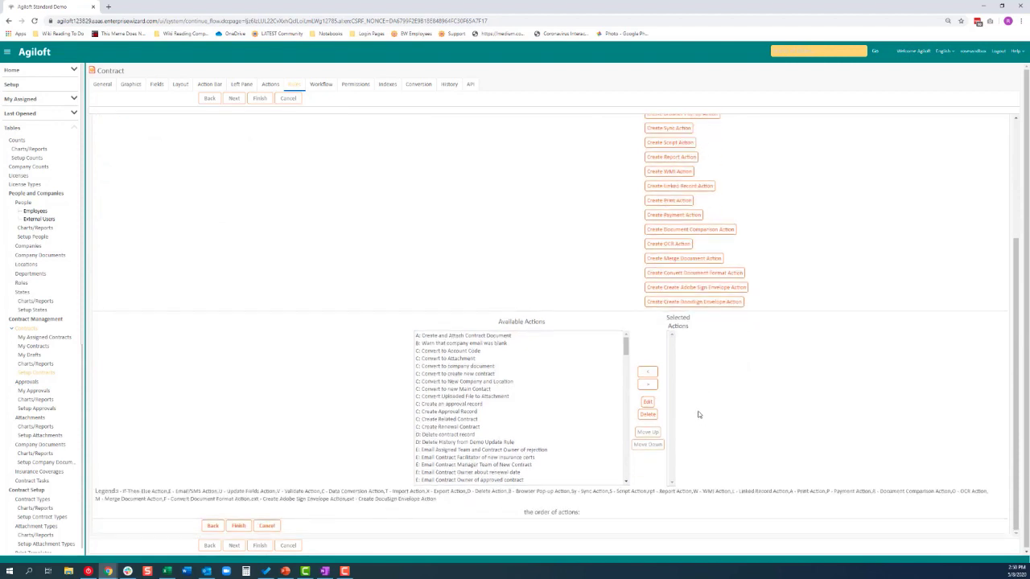
scroll(638, 321, "up", 2)
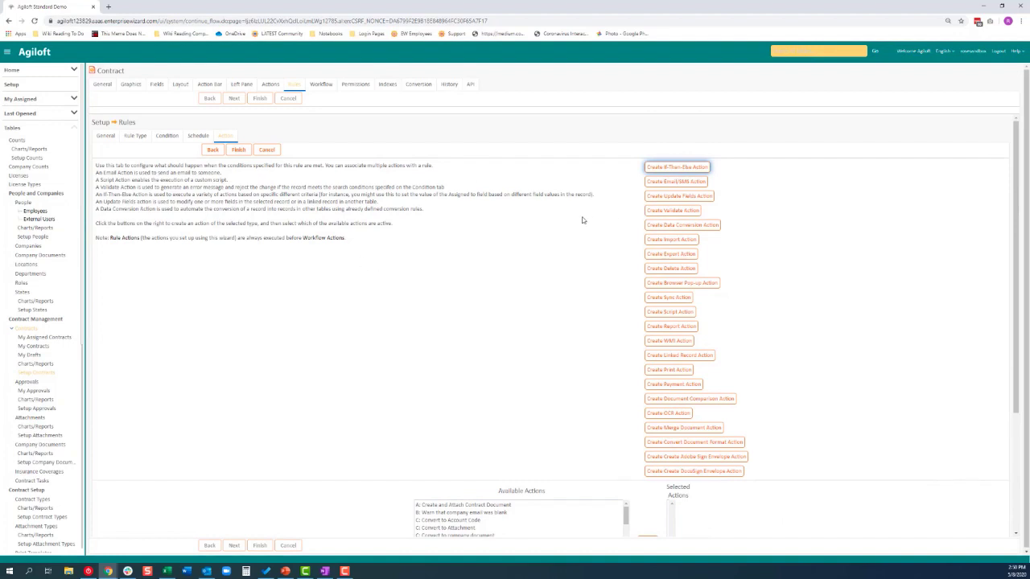
left_click(680, 168)
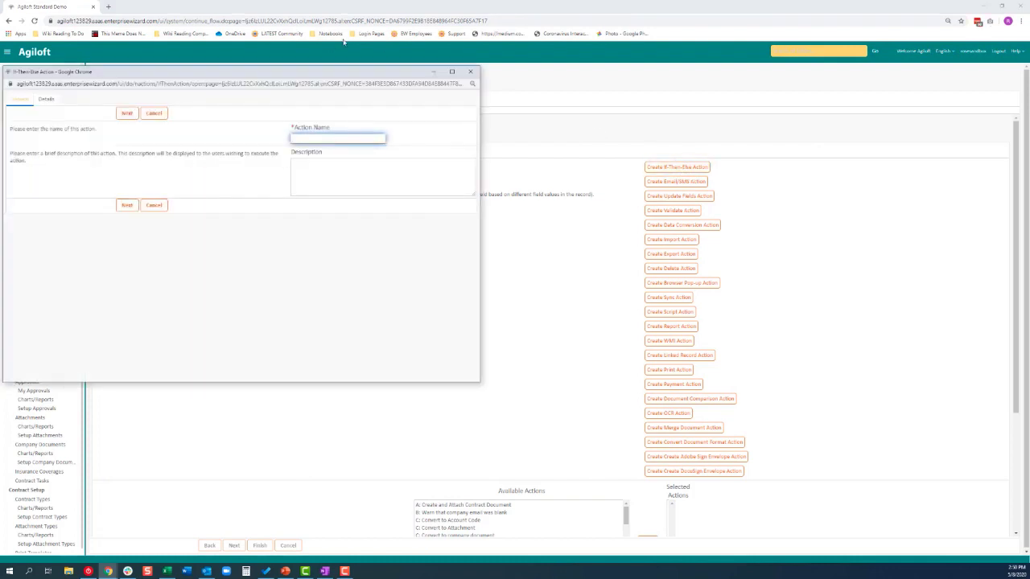
left_click_drag(306, 73, 437, 102)
type("All edit actions that sho")
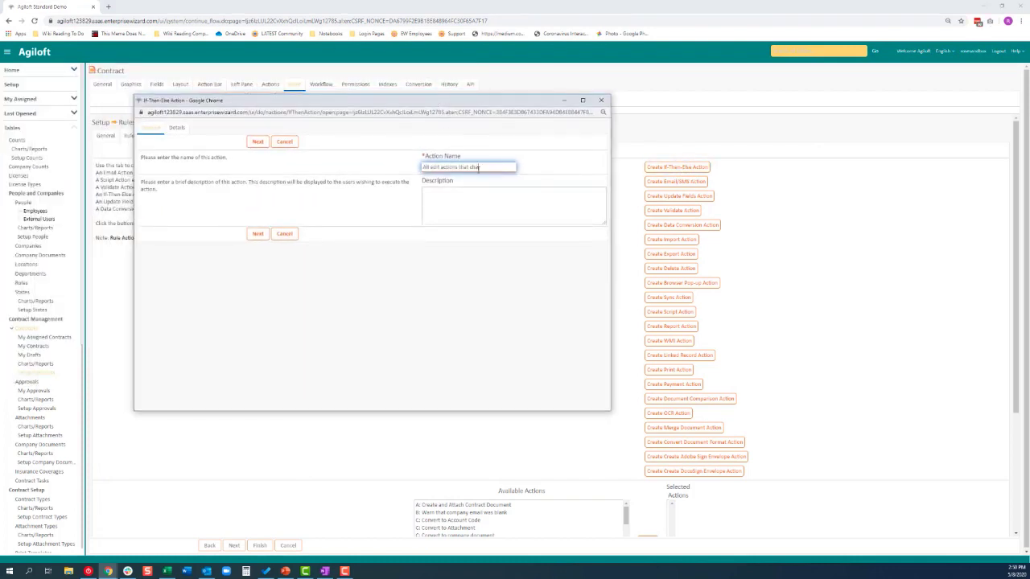
type("nge parent contract")
left_click(379, 198)
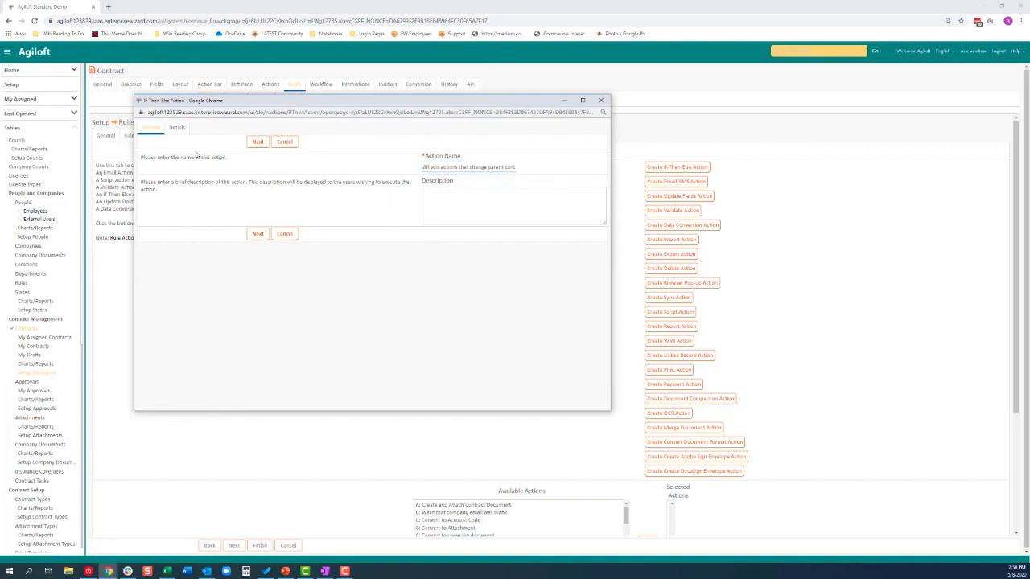
left_click(257, 141)
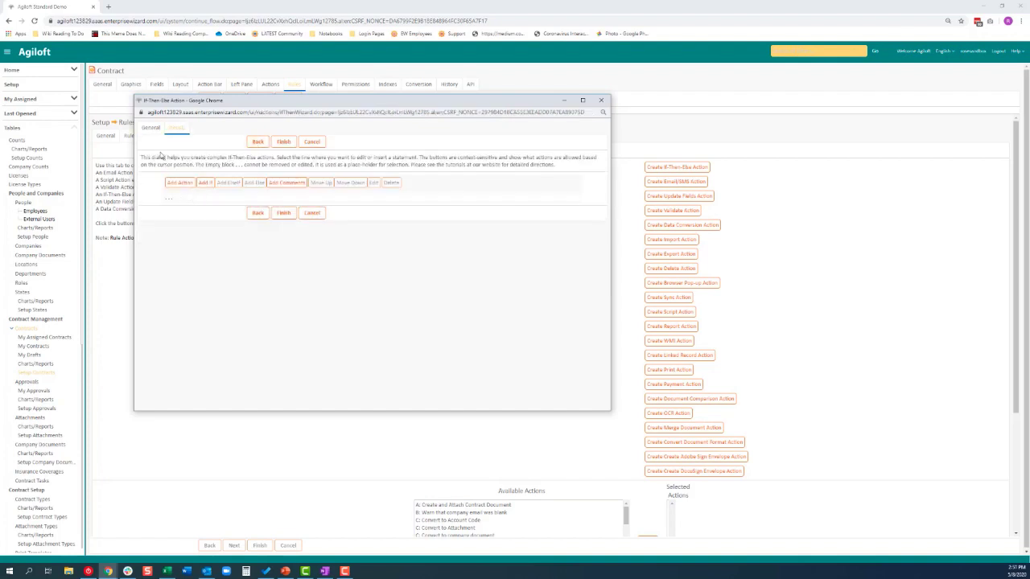
- Add an If condition to the action with a simple filter requiring Amendment Extends Parent Contract? to equal true
left_click(203, 182)
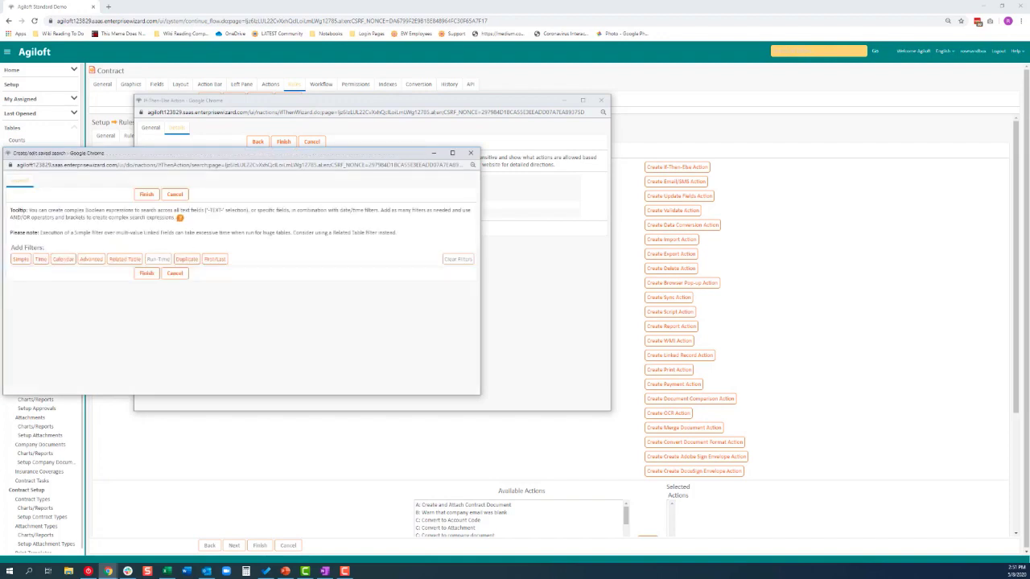
key("alt+Tab")
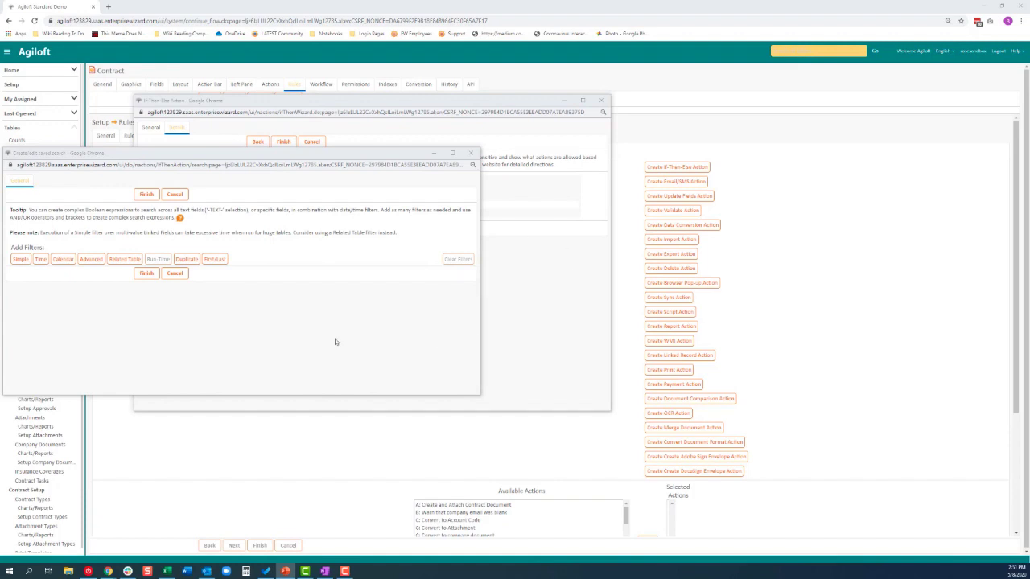
left_click(179, 154)
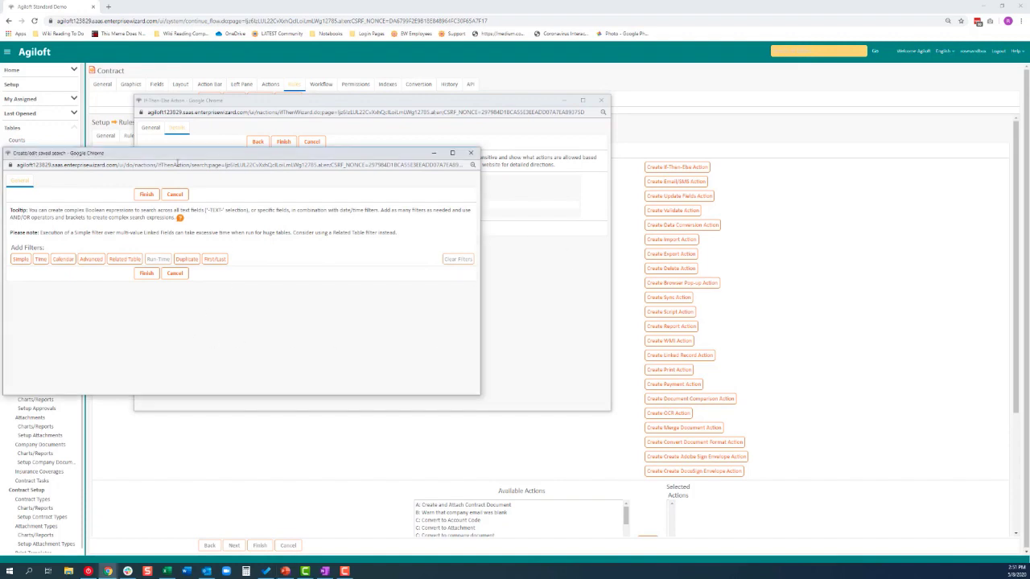
left_click(21, 260)
left_click(128, 276)
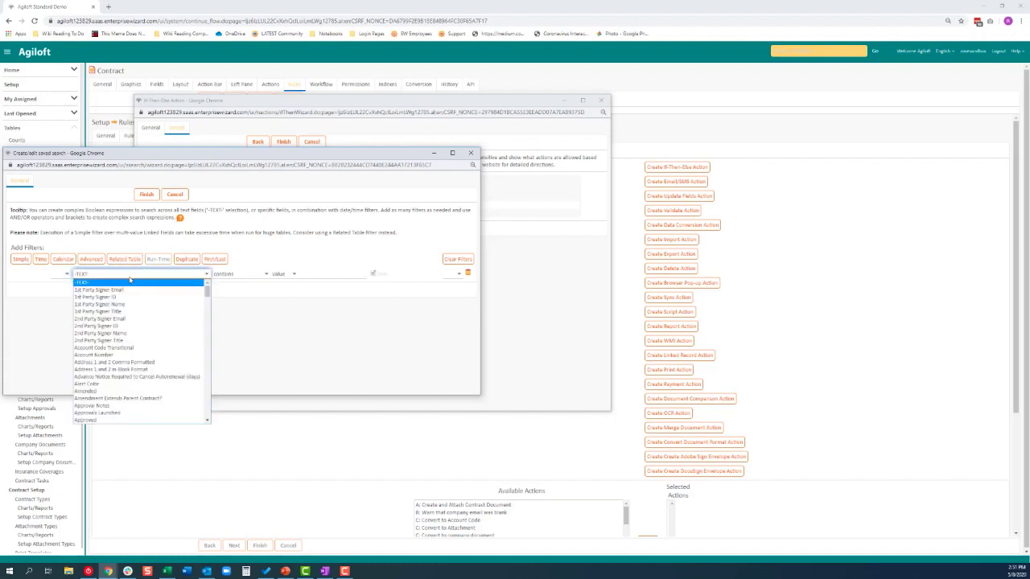
left_click(136, 398)
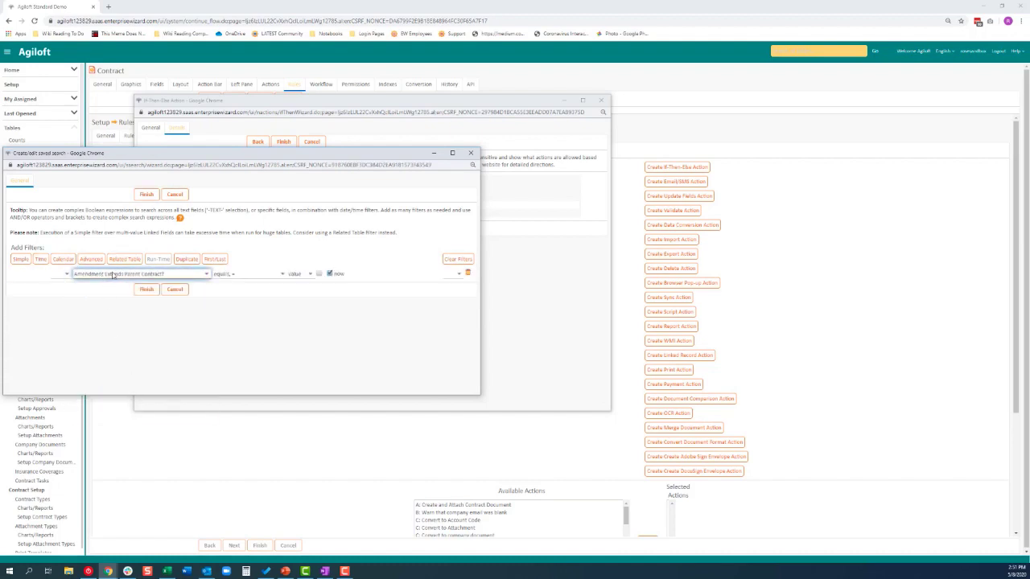
left_click(307, 275)
left_click(300, 283)
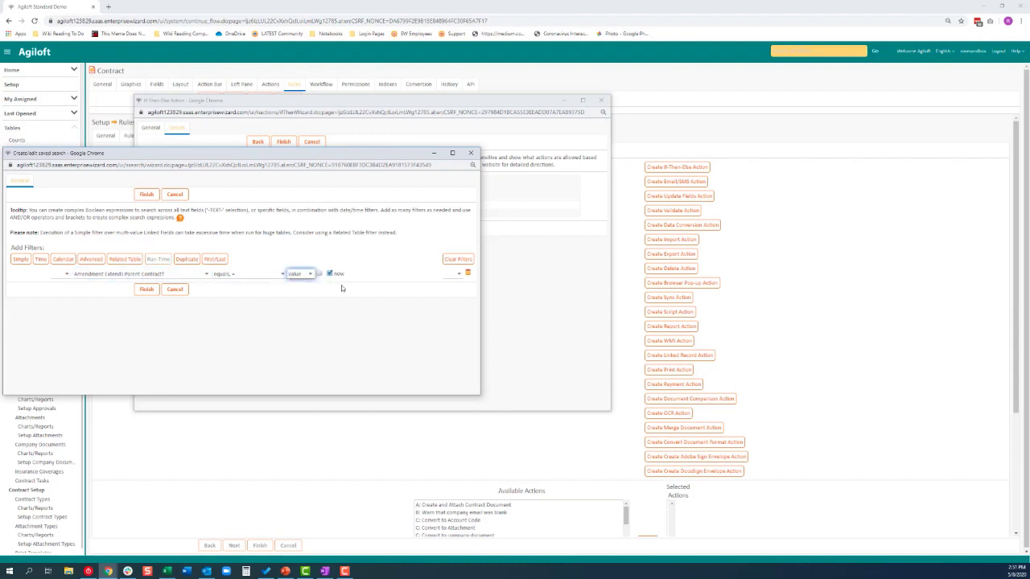
left_click(260, 277)
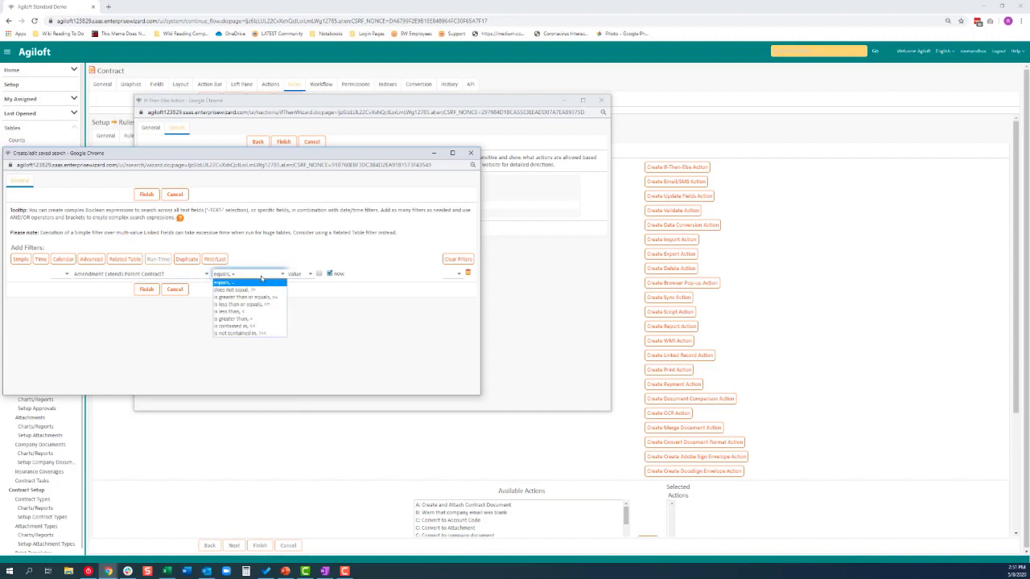
left_click(329, 303)
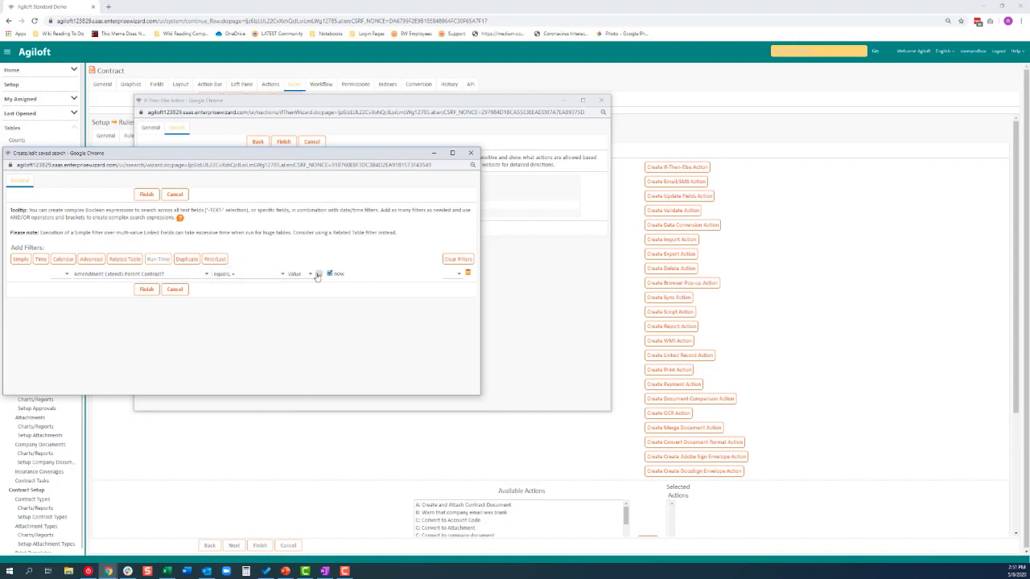
left_click(319, 274)
left_click(148, 290)
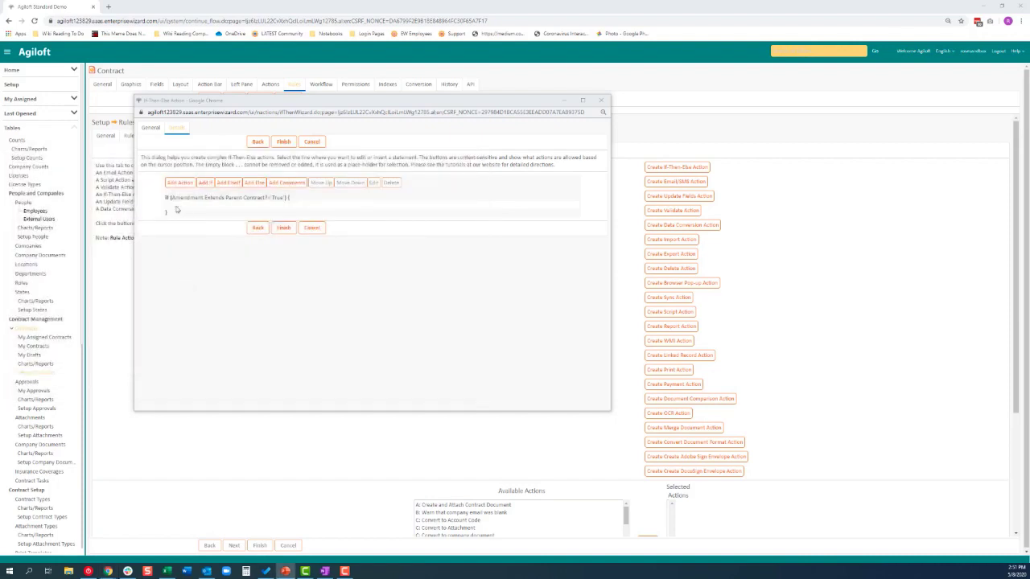
- Add a linked record action inside the If block, named "Amend Parent Contract End Date", and proceed to its chain settings
left_click(234, 214)
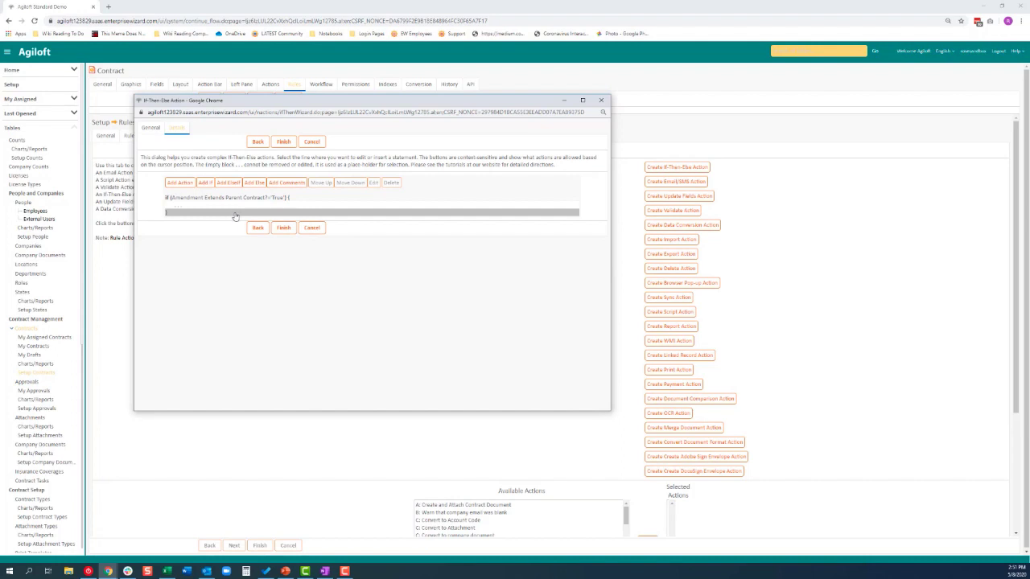
left_click(178, 183)
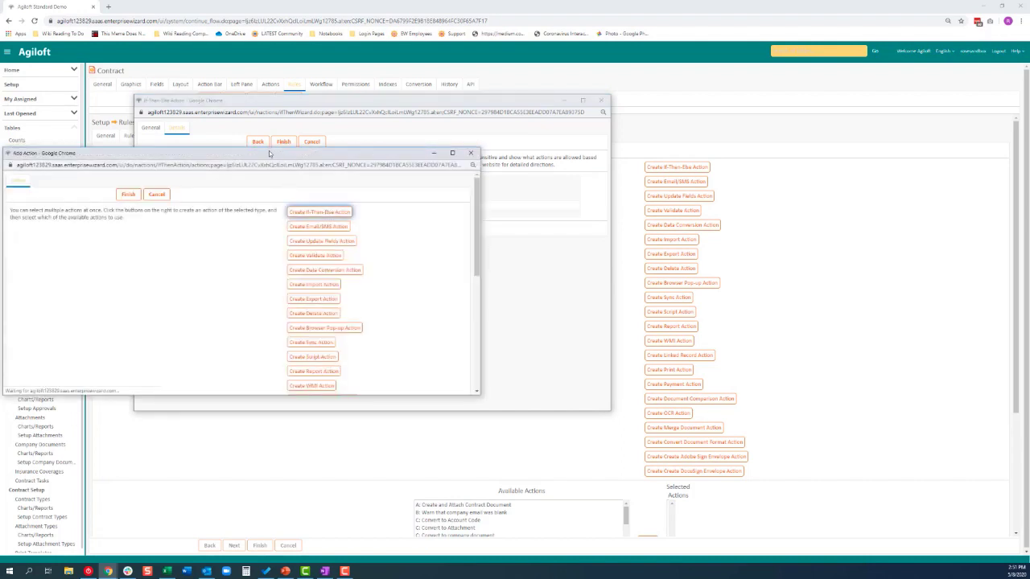
left_click_drag(269, 155, 361, 203)
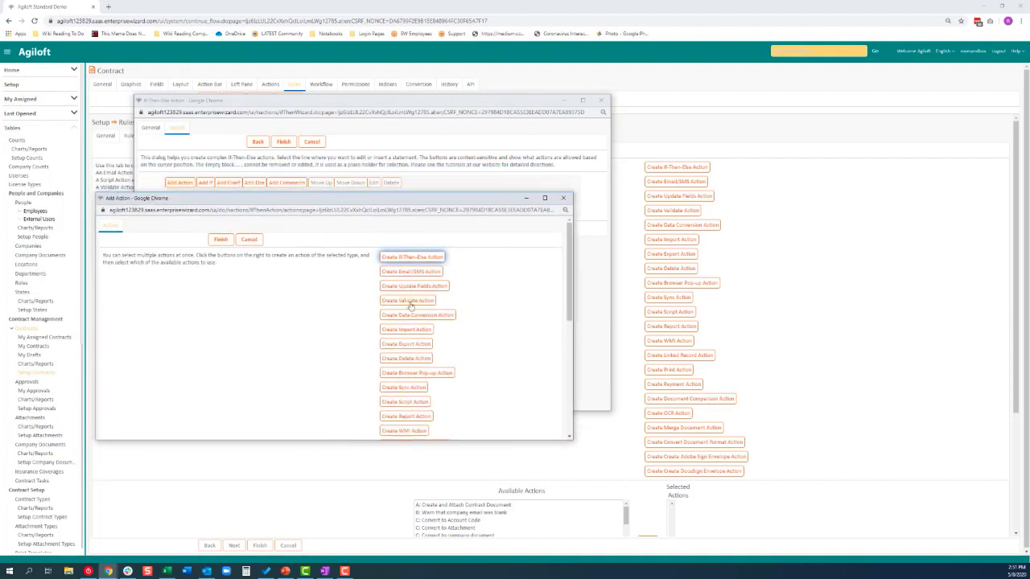
scroll(452, 392, "down", 2)
scroll(452, 391, "down", 2)
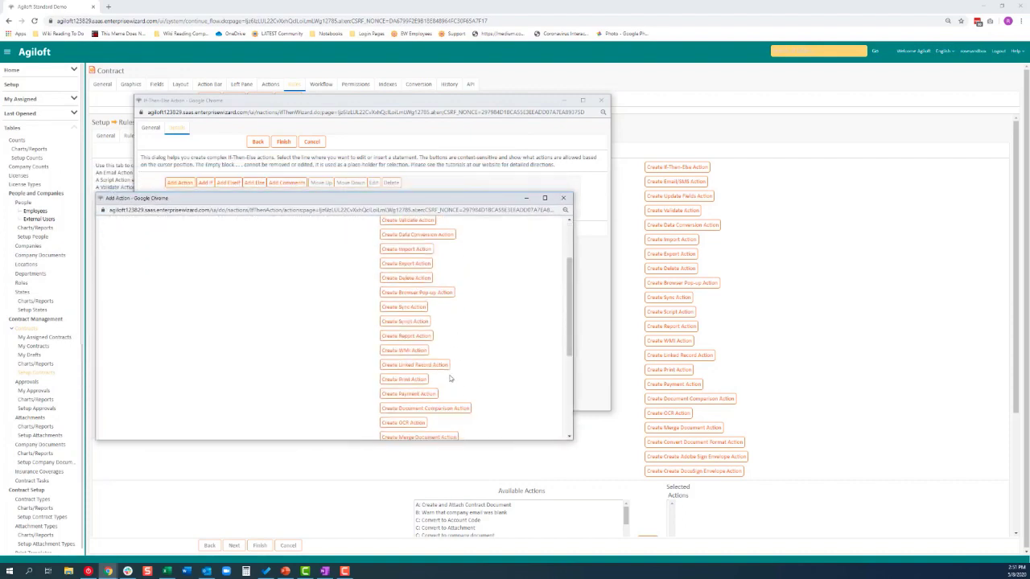
left_click(432, 366)
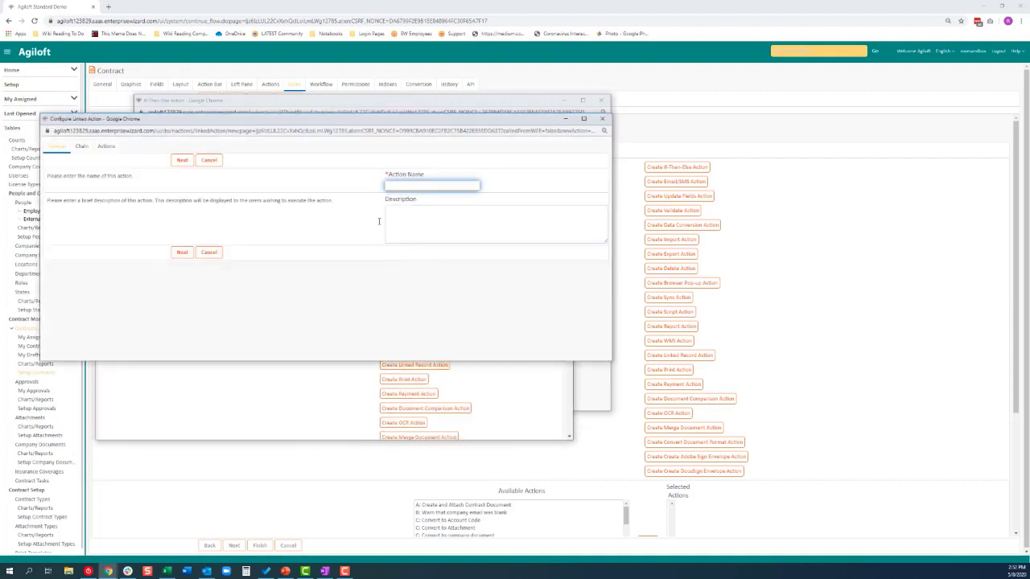
left_click(456, 187)
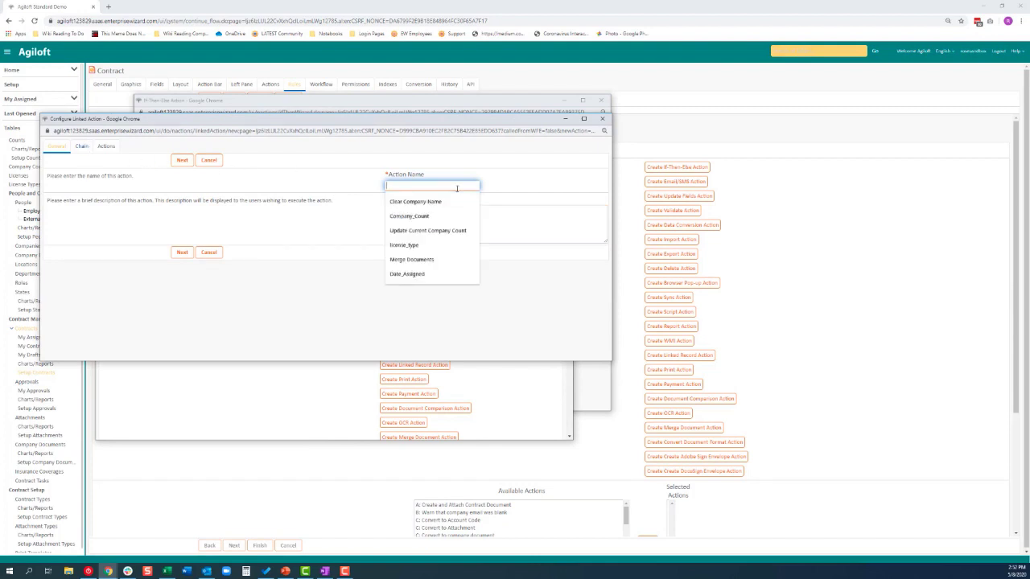
type("Amend Parent Contract End Date")
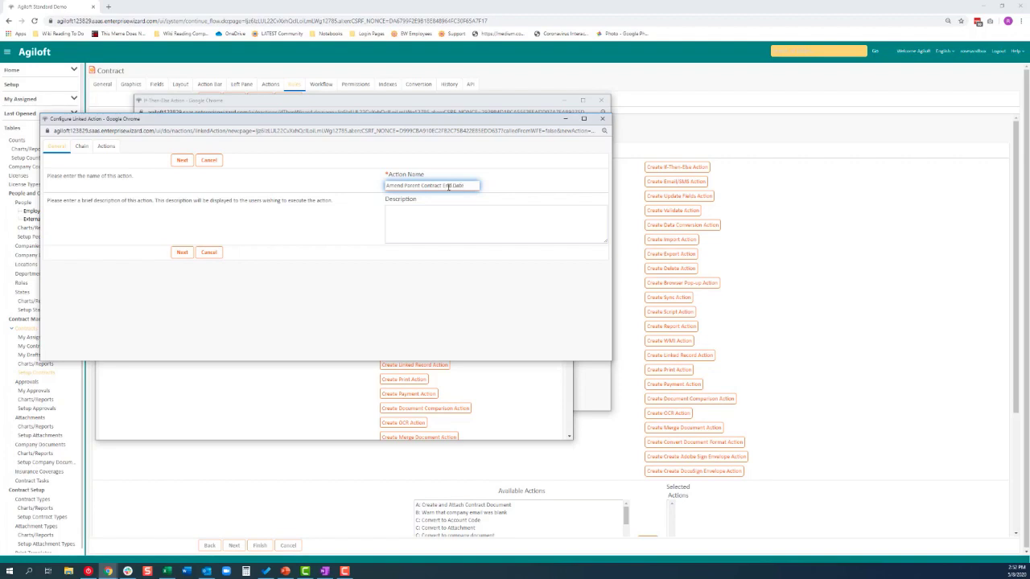
left_click(183, 161)
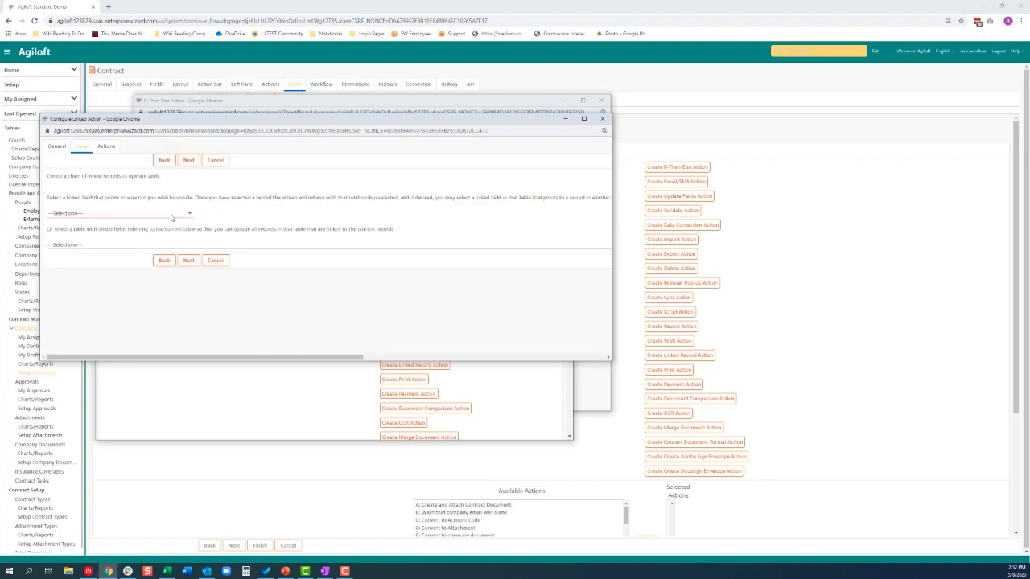
- Build the linked record chain with "Parent Contract ID links to Contract" and proceed to its actions
left_click(174, 214)
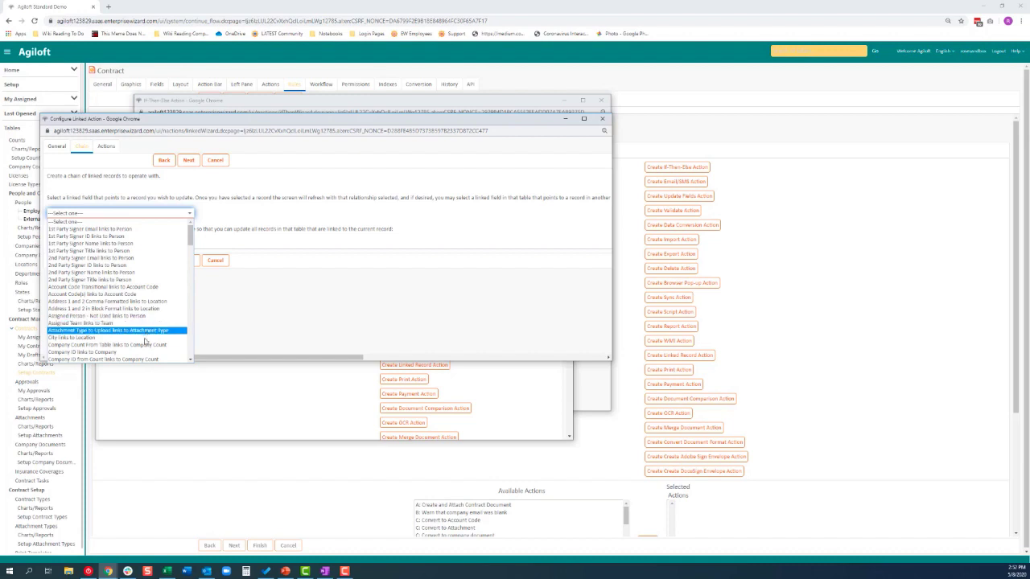
scroll(144, 326, "down", 5)
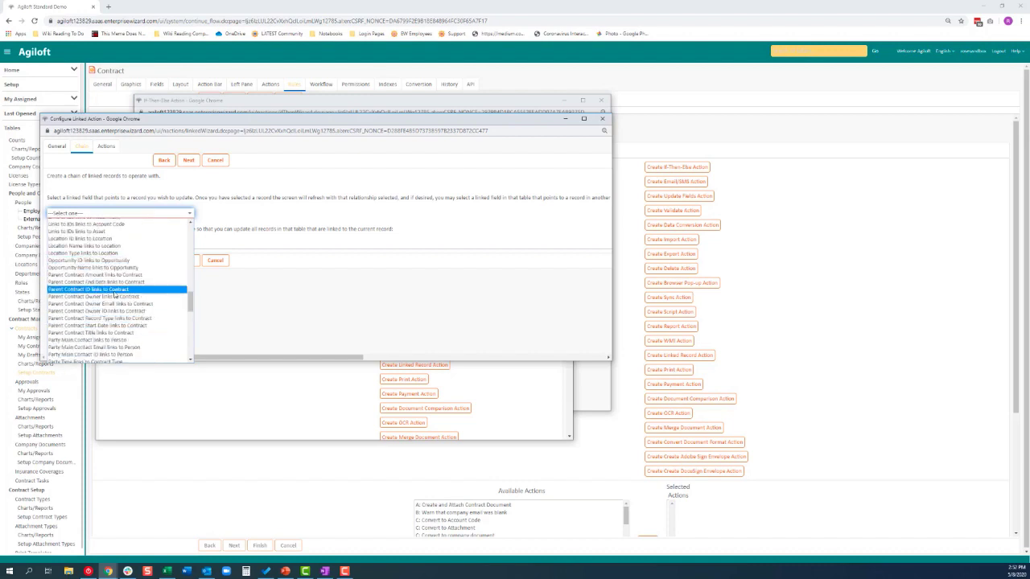
left_click(95, 291)
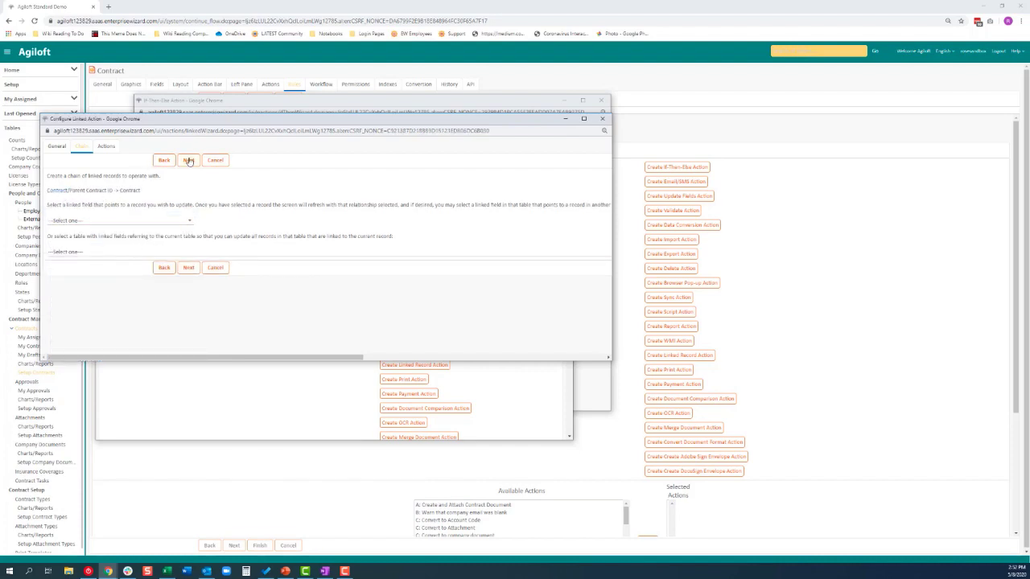
left_click(189, 160)
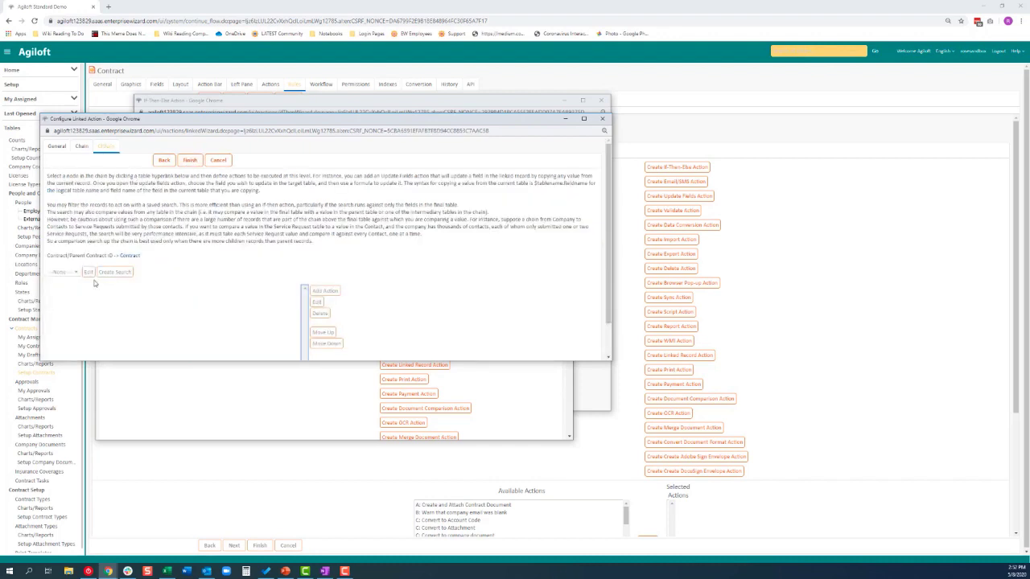
- Add an Update Fields action named "Update Contract End Date" on the chain's linked Contract node and proceed to its fields
left_click(128, 256)
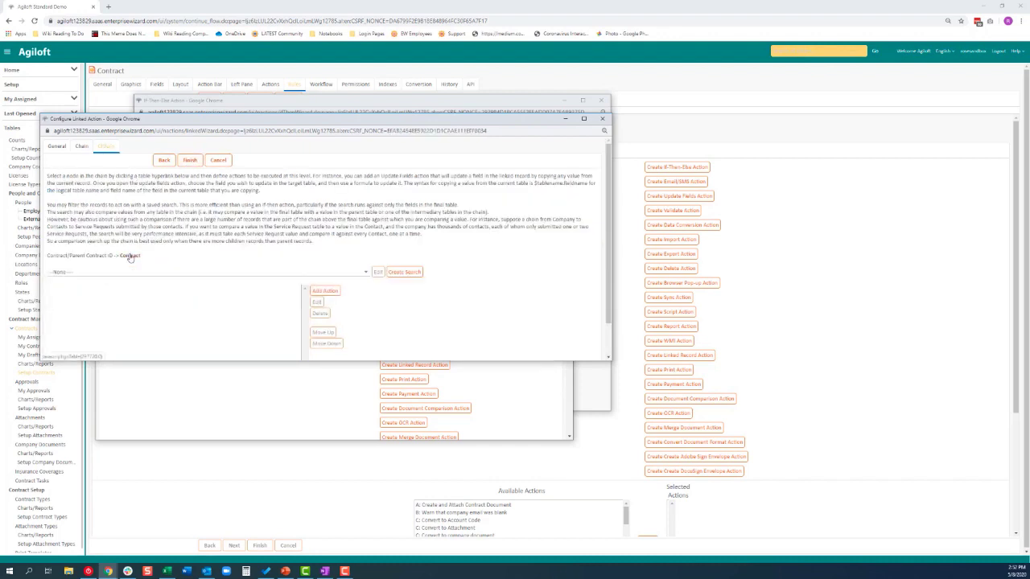
scroll(278, 323, "down", 2)
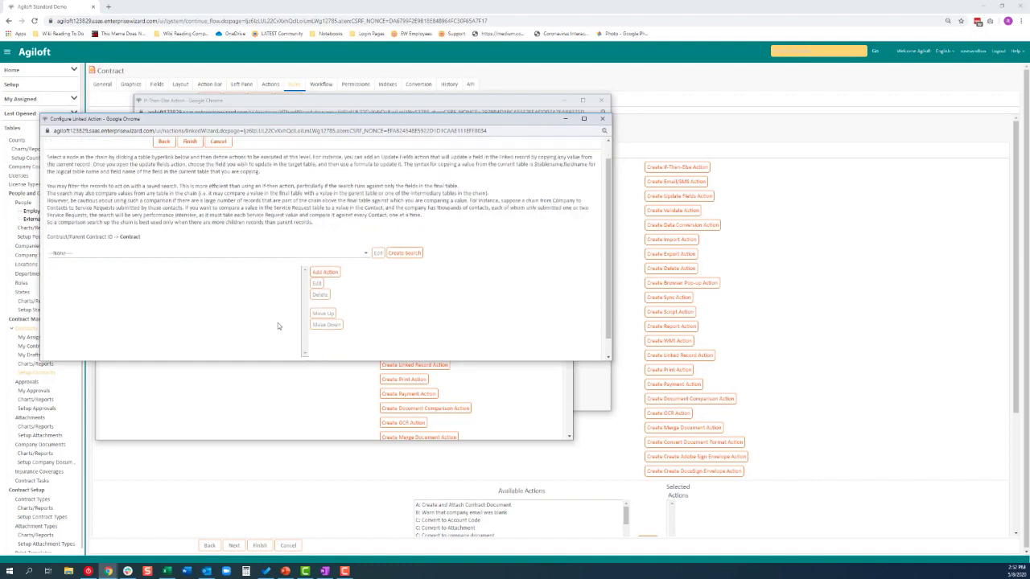
left_click(325, 253)
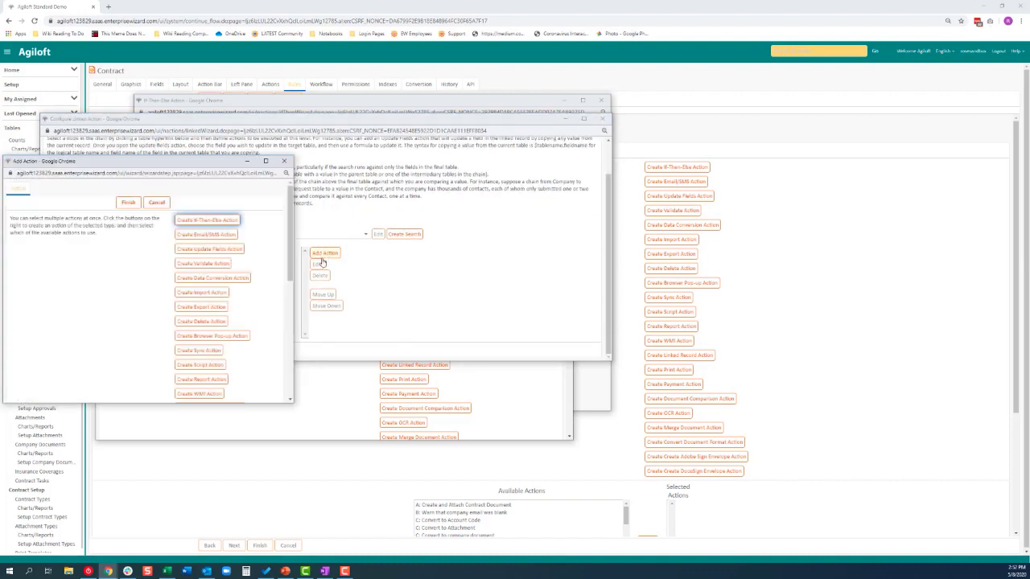
left_click_drag(178, 165, 252, 172)
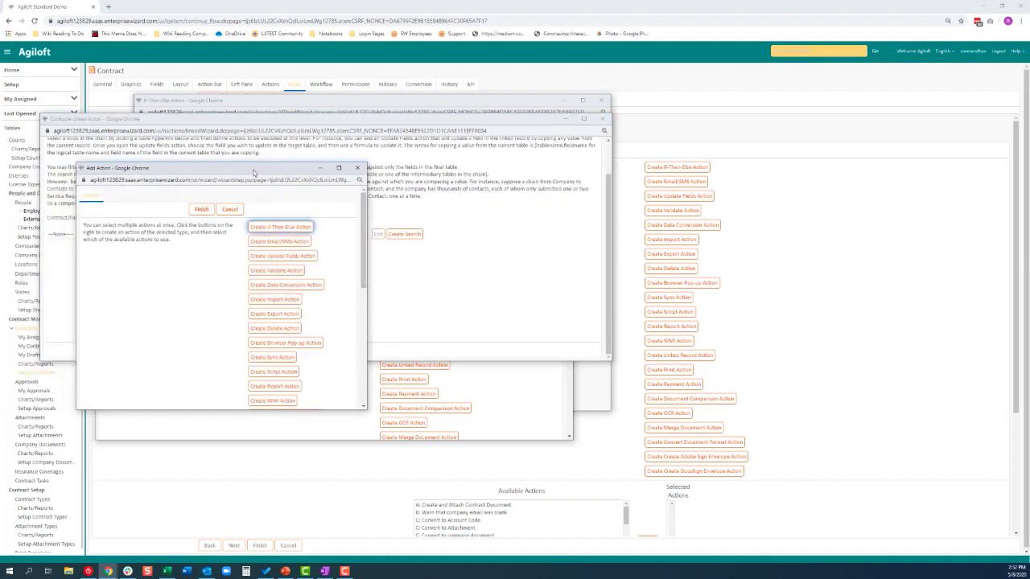
left_click(308, 257)
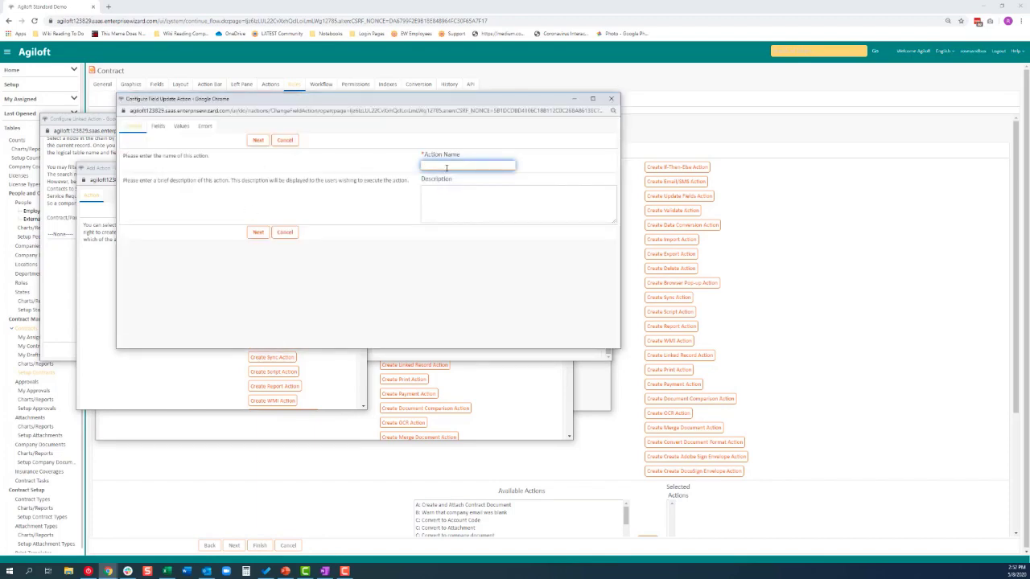
left_click(447, 167)
type("Up")
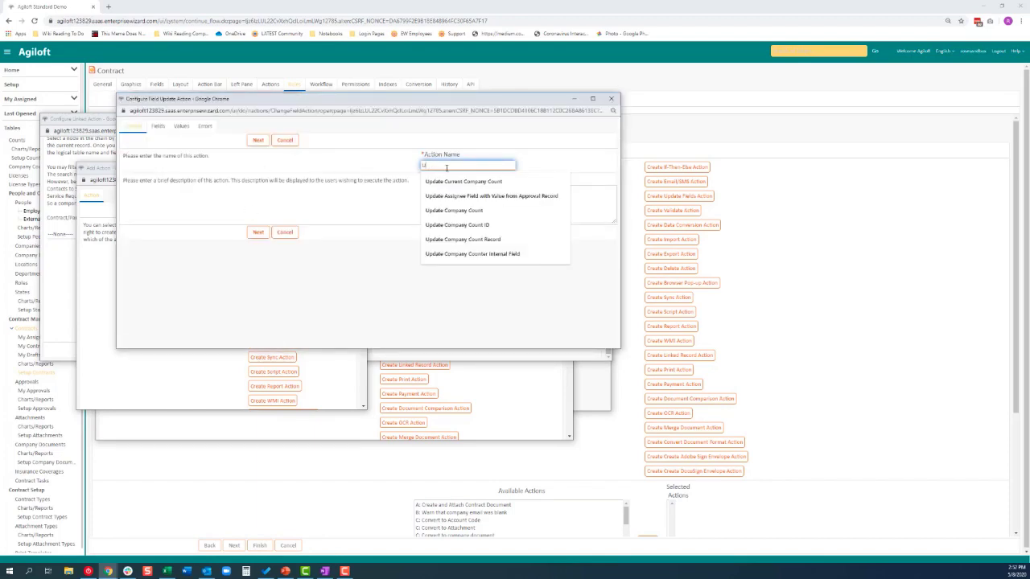
type("date Con")
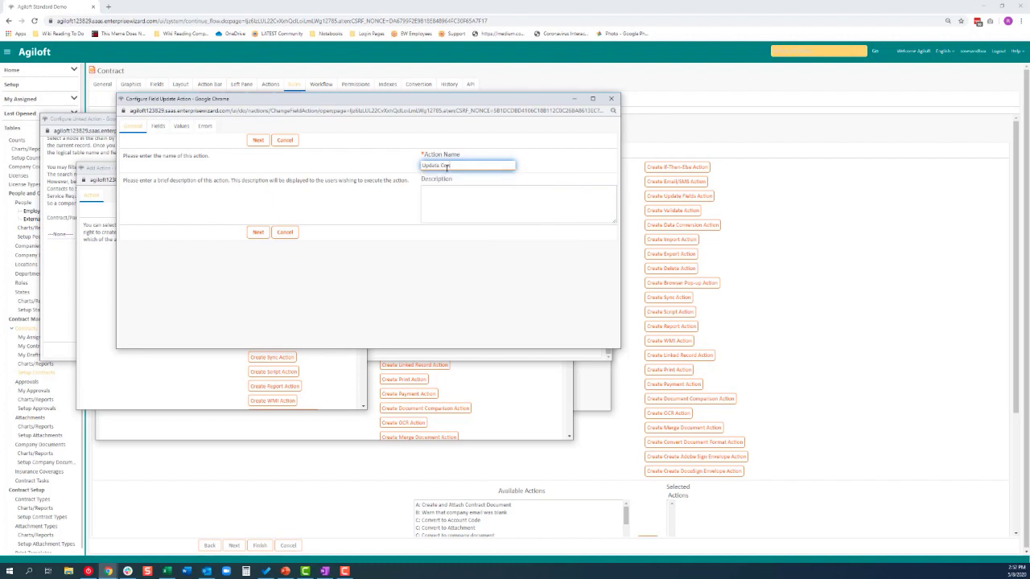
type("tract End Date")
left_click(258, 140)
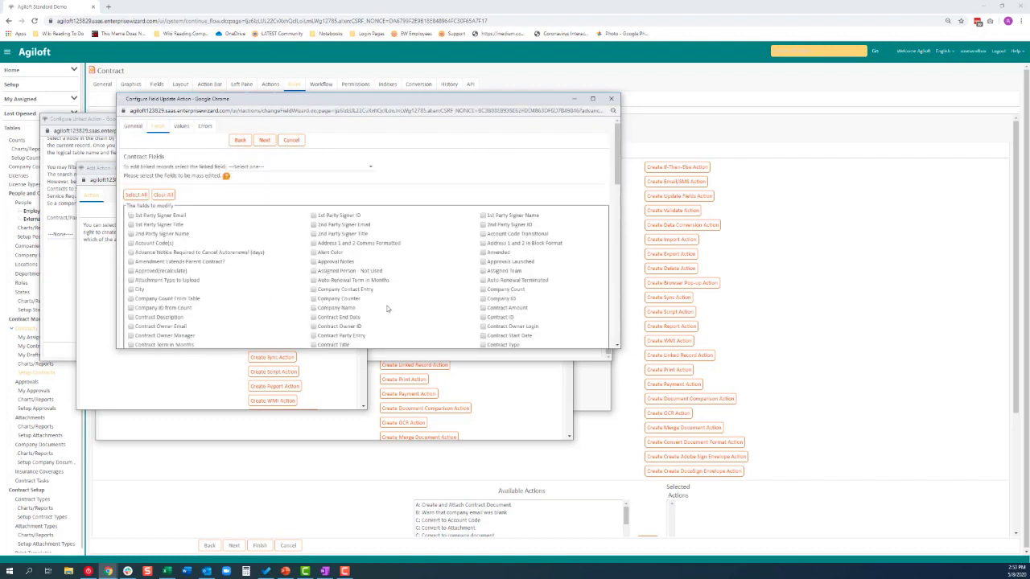
- Find Contract End Date in the field list and mark it as the field to modify
scroll(418, 305, "down", 2)
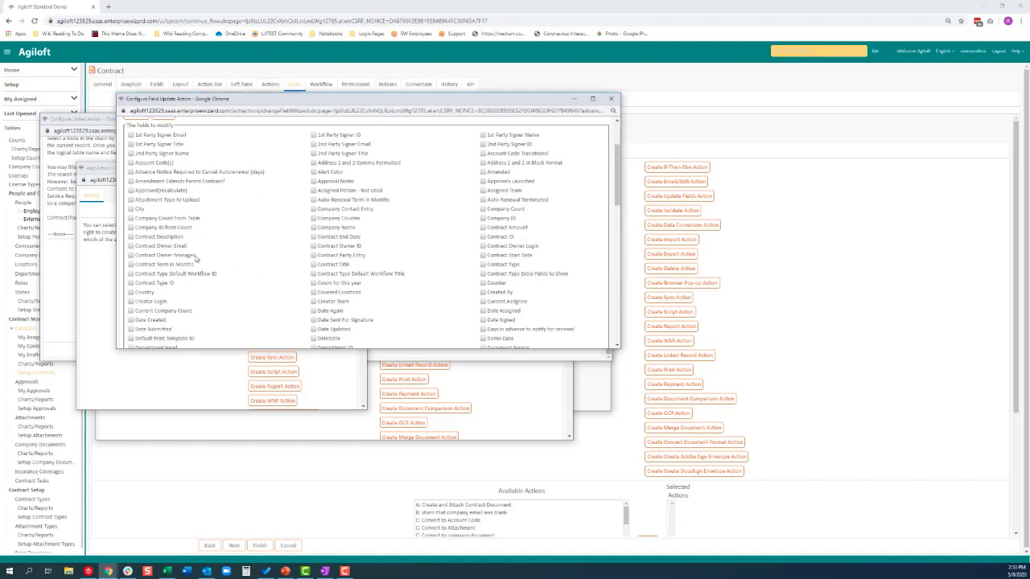
key("ctrl+f")
type("end da")
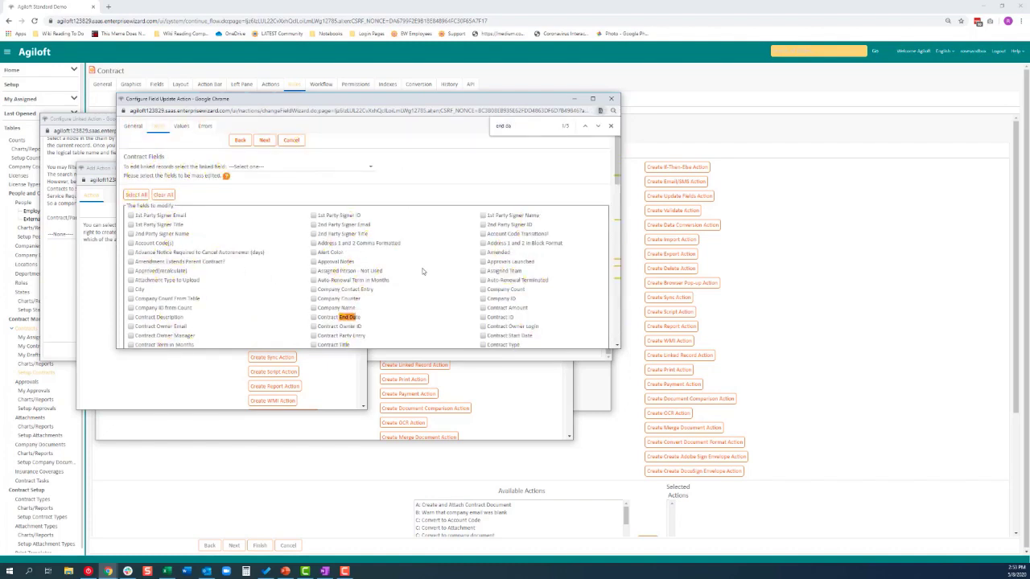
left_click(313, 317)
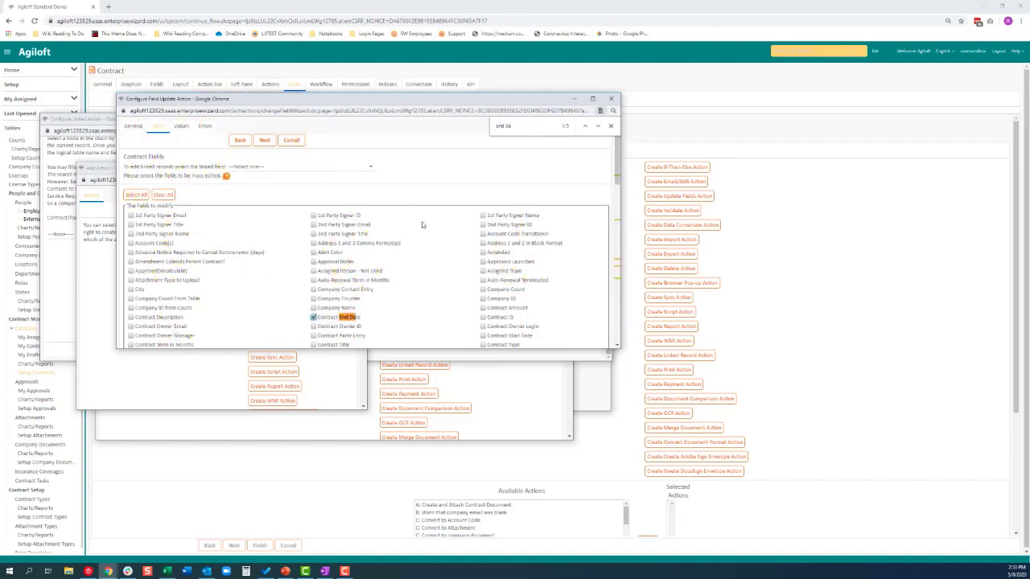
left_click(611, 125)
- Proceed to the field values, treat the new Contract End Date value as a formula, and open the formula wizard
left_click(178, 127)
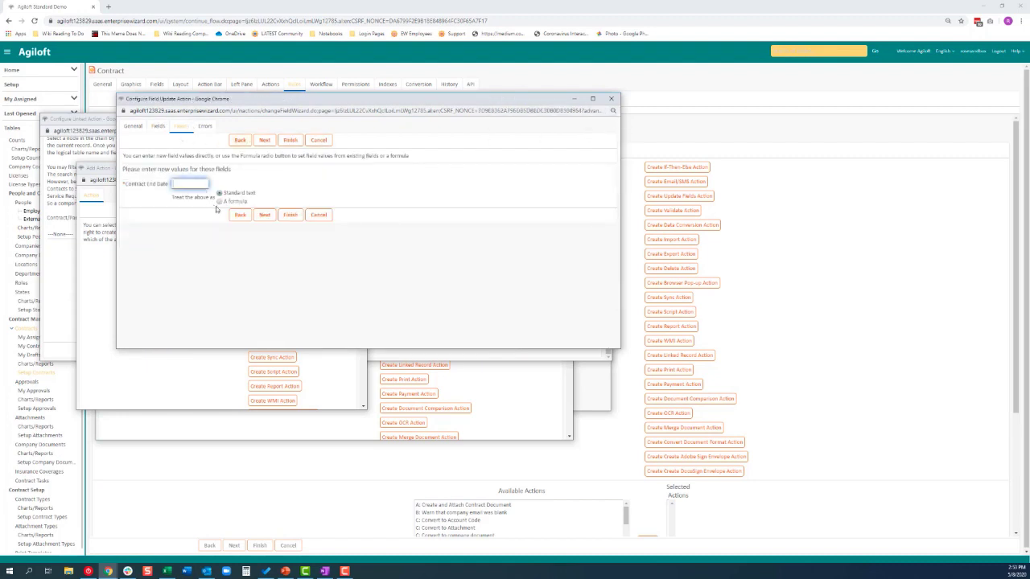
left_click(219, 202)
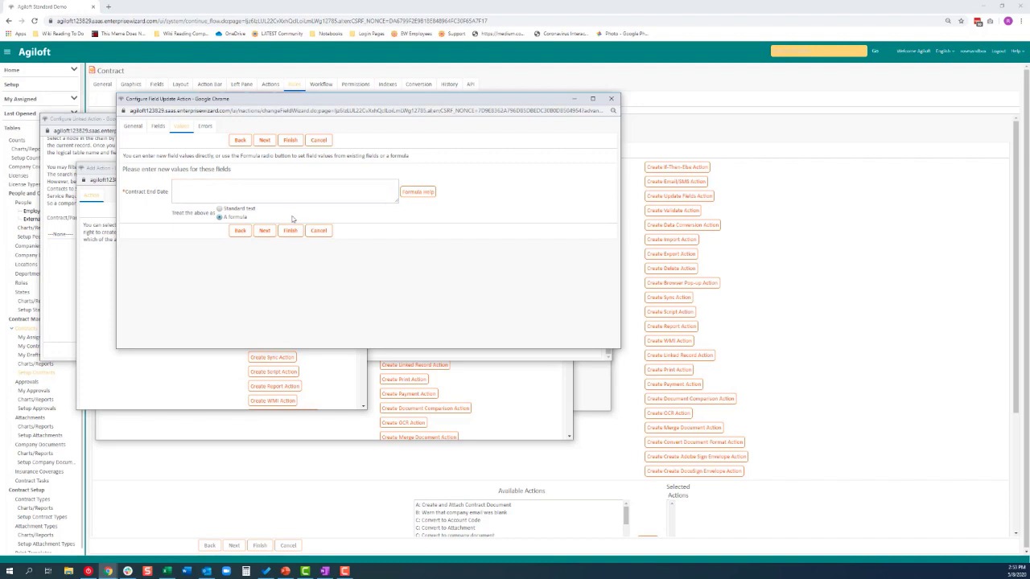
left_click(291, 188)
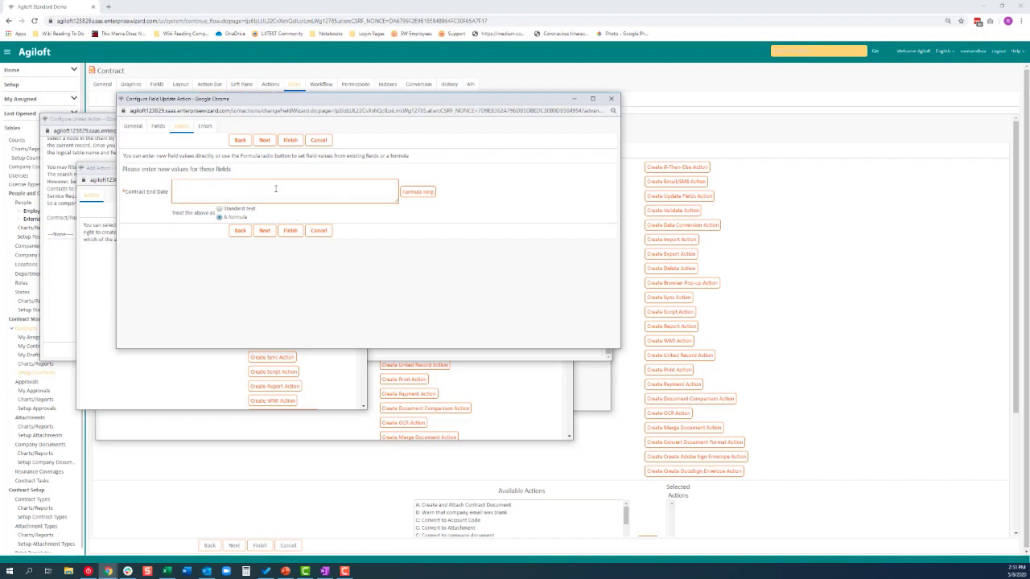
left_click(420, 190)
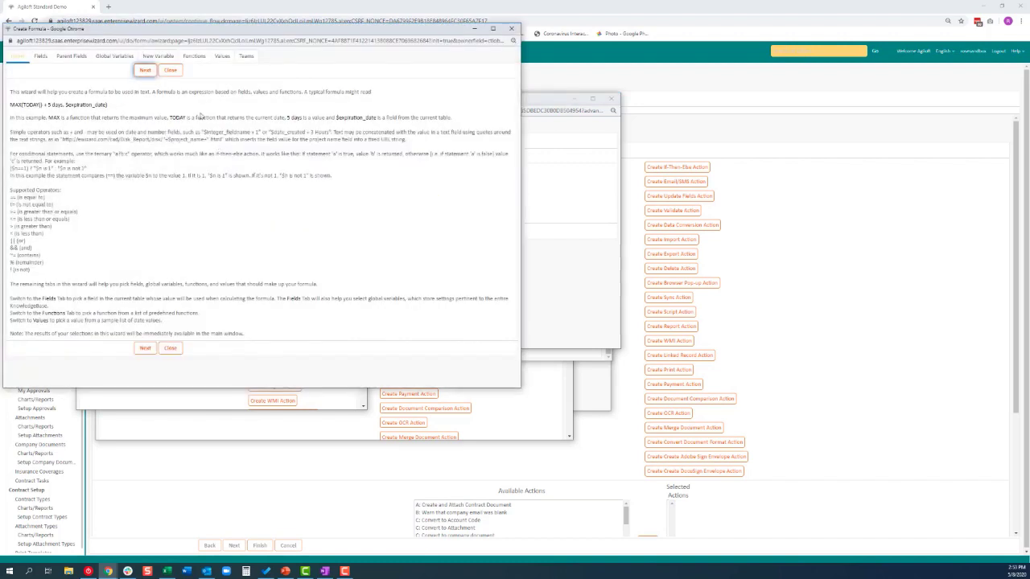
left_click_drag(126, 29, 316, 103)
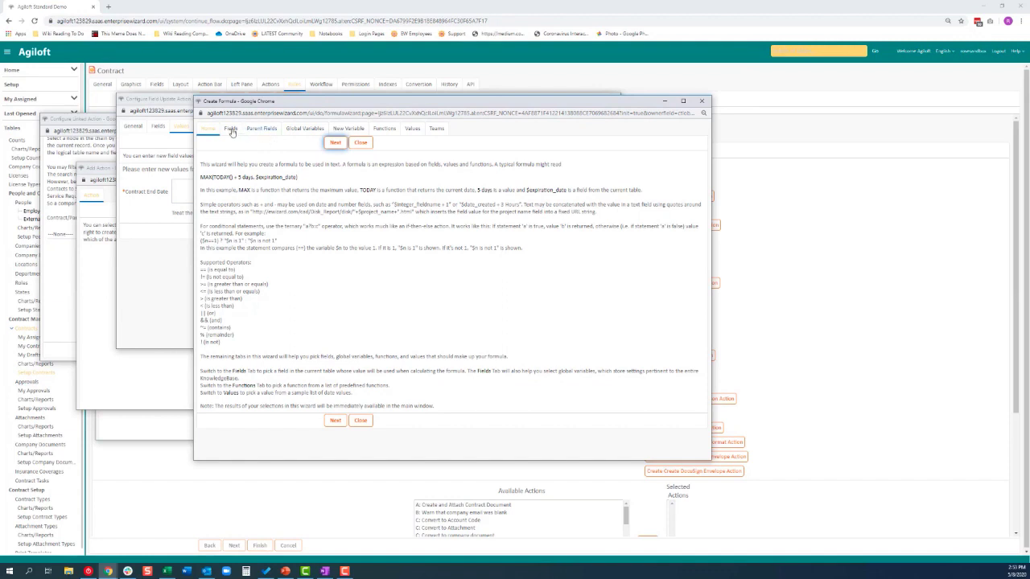
- Find New Parent Contract End Date among the parent fields, insert $contract.new_parent_contract_end_date into the formula, and close the wizard
left_click(253, 131)
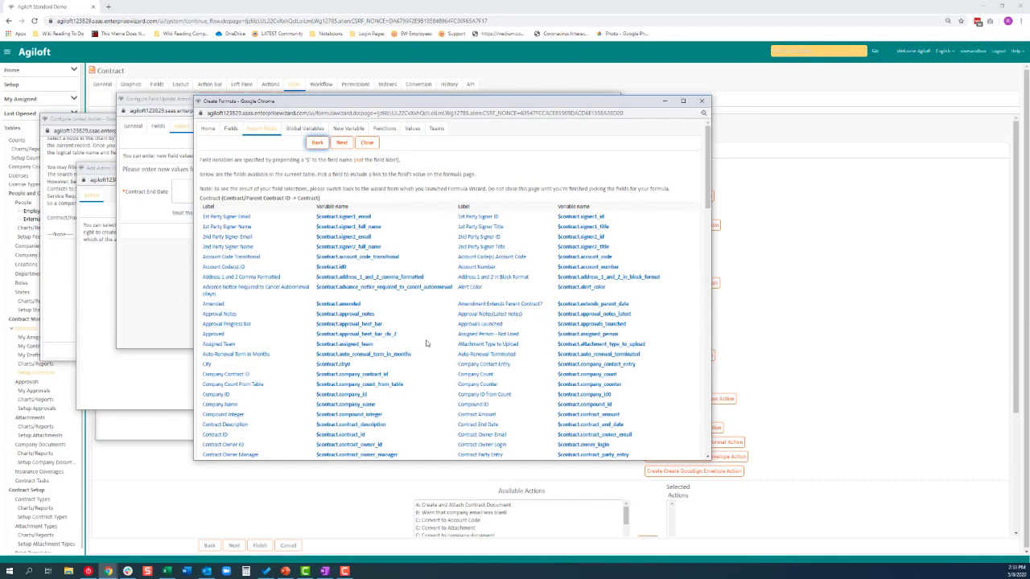
scroll(426, 343, "down", 2)
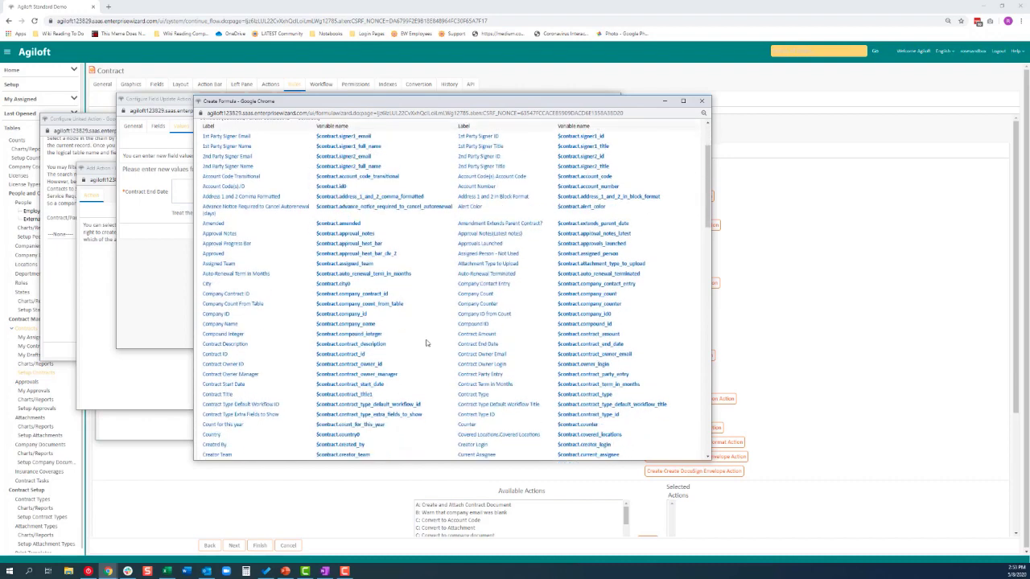
scroll(427, 342, "down", 3)
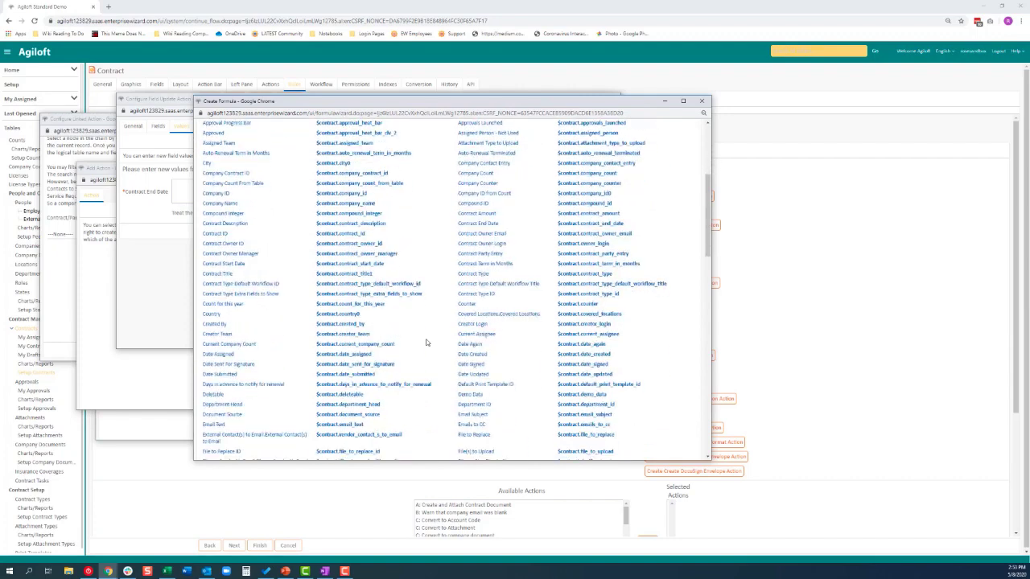
key("ctrl+f")
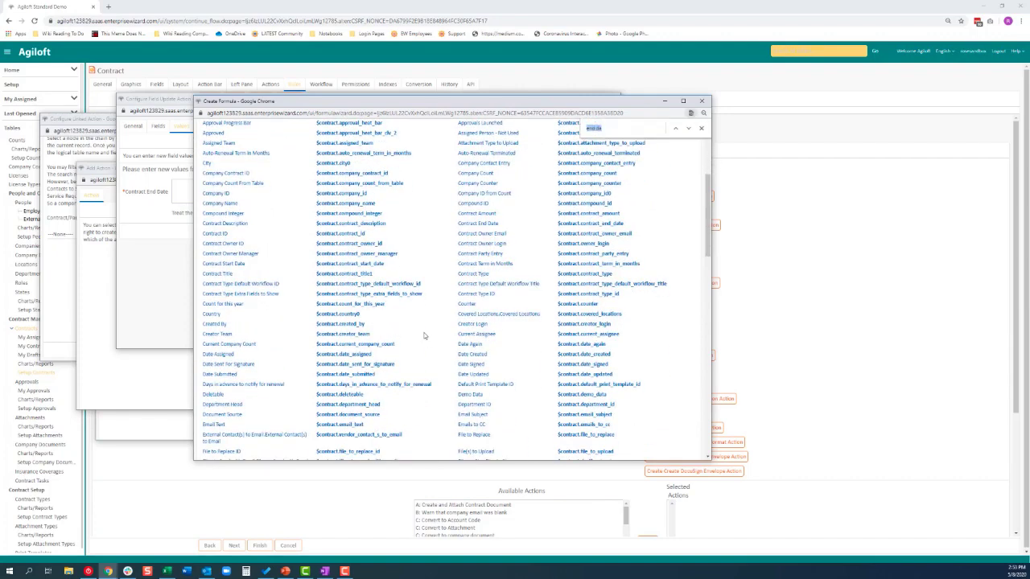
type("new parent")
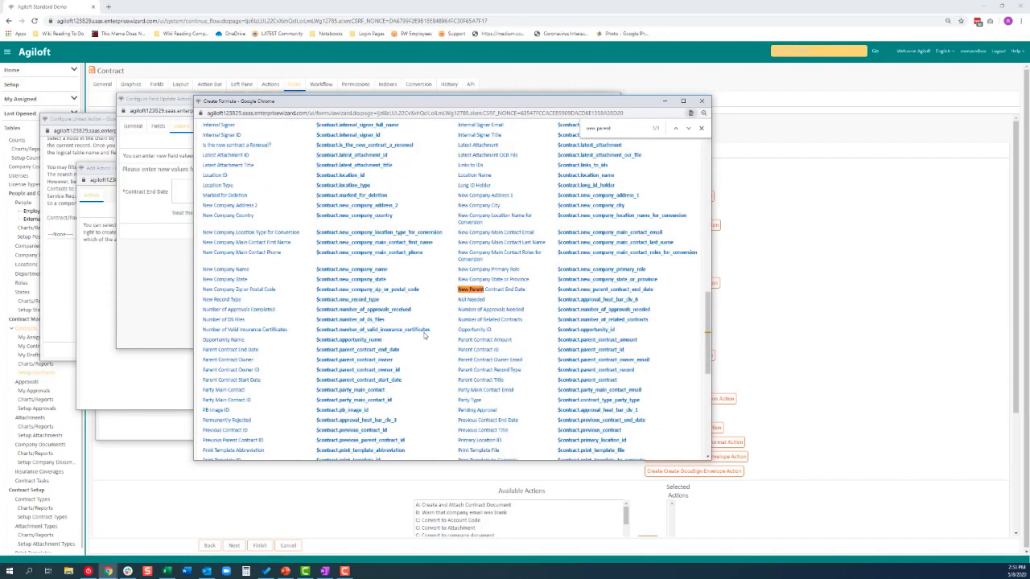
left_click(586, 295)
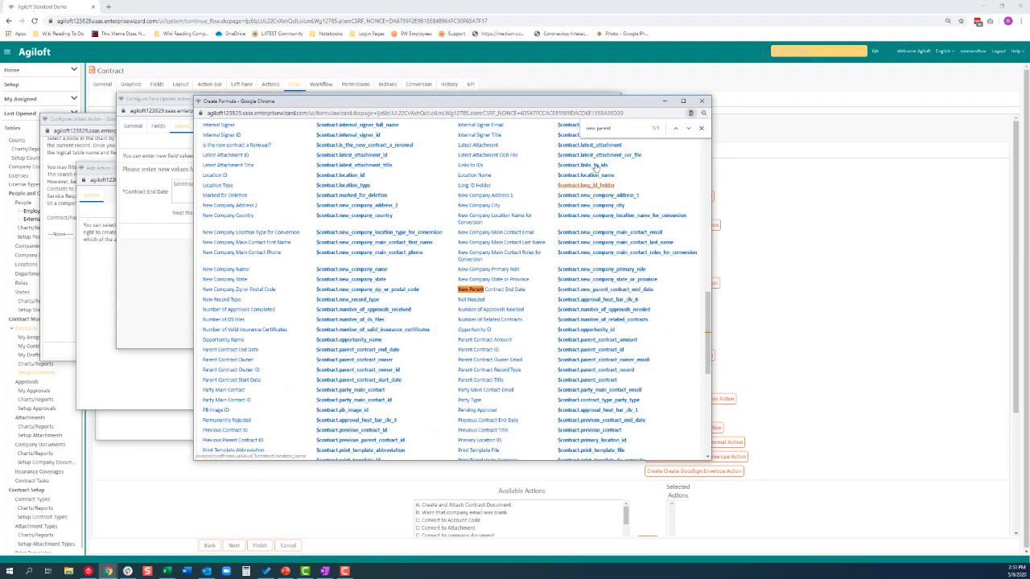
left_click(701, 100)
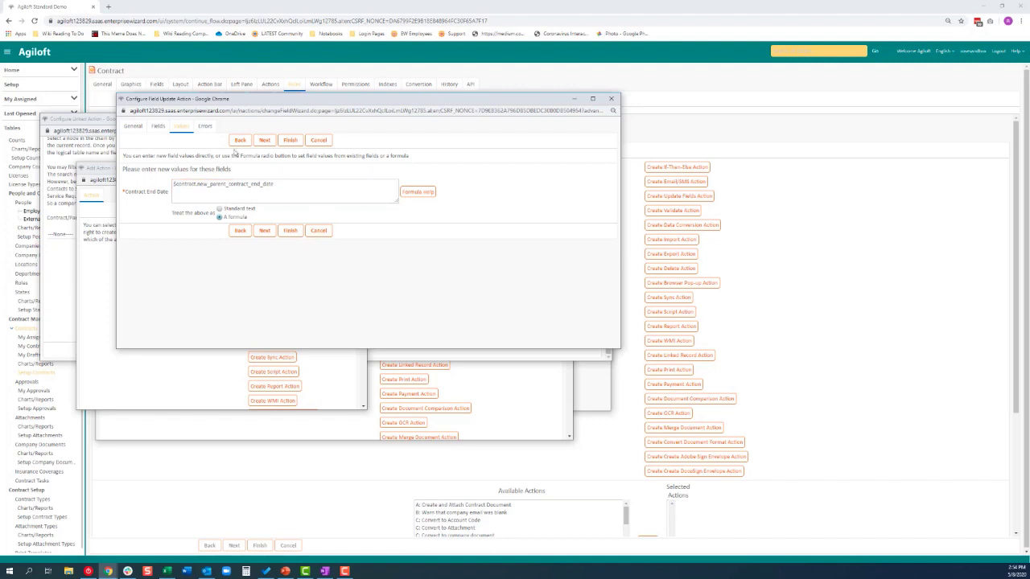
- Finish the field update and linked record actions, and add "Amend Parent Contract End Date" to the If block
left_click(288, 231)
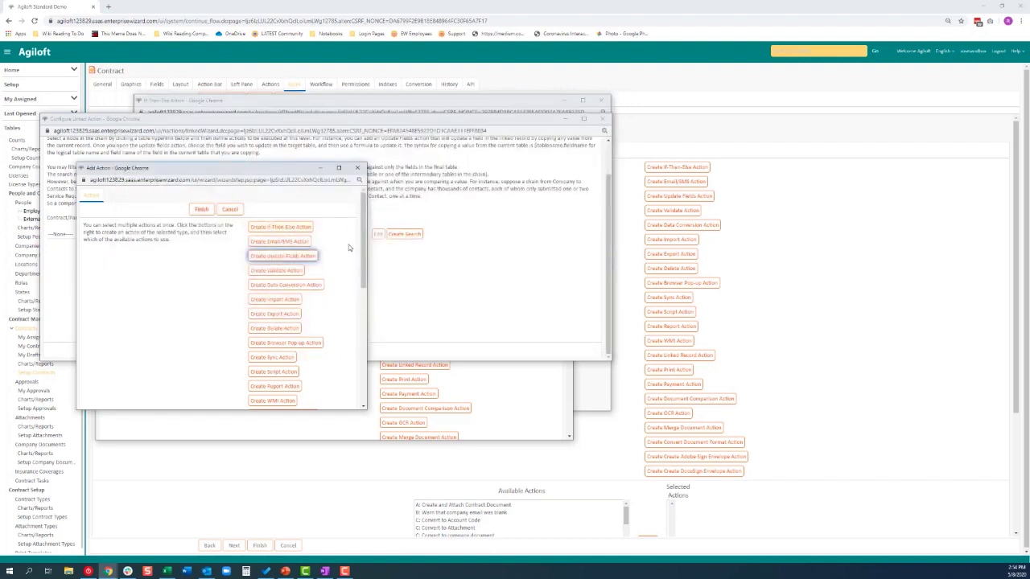
left_click(202, 210)
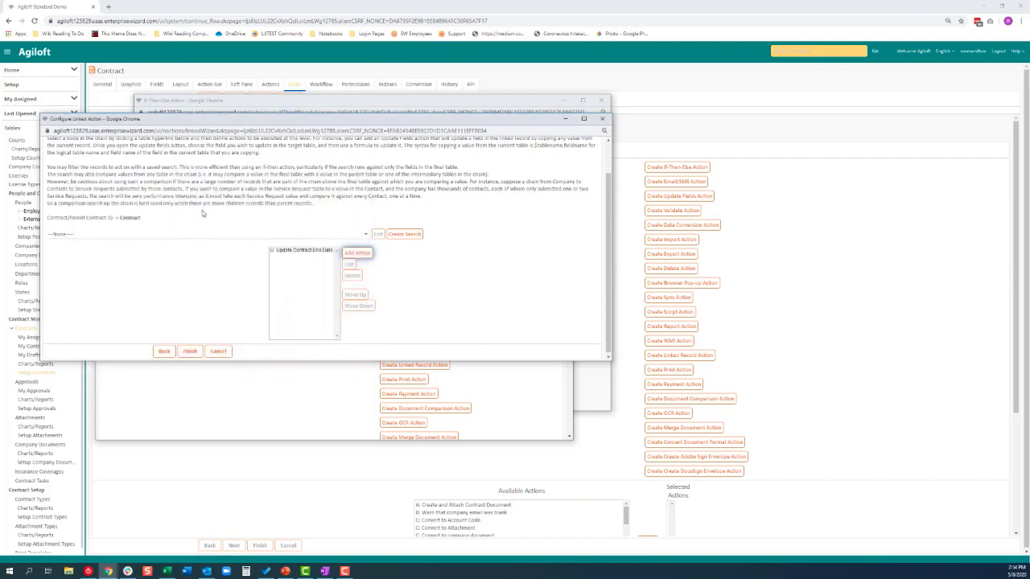
left_click(190, 351)
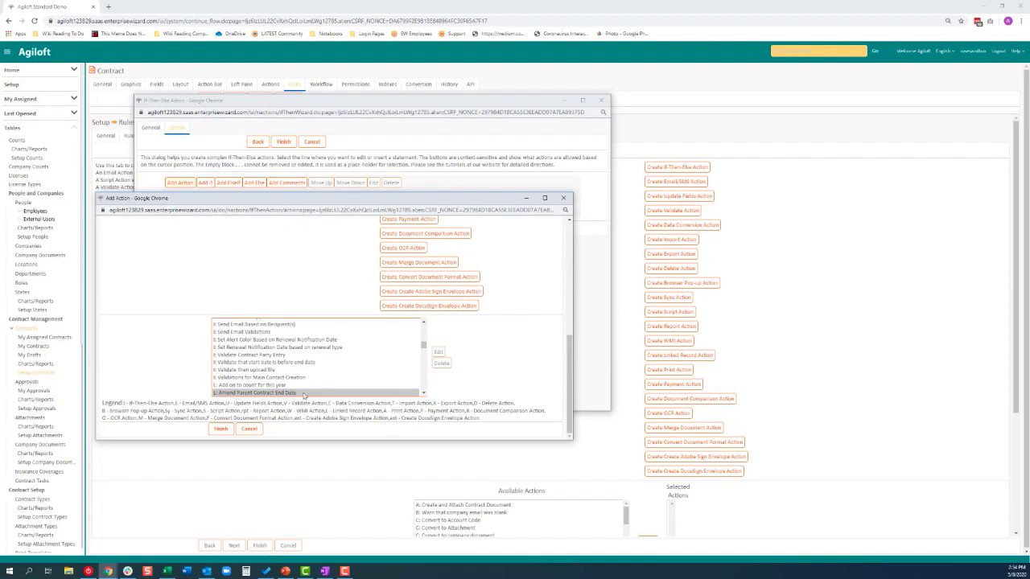
left_click(221, 429)
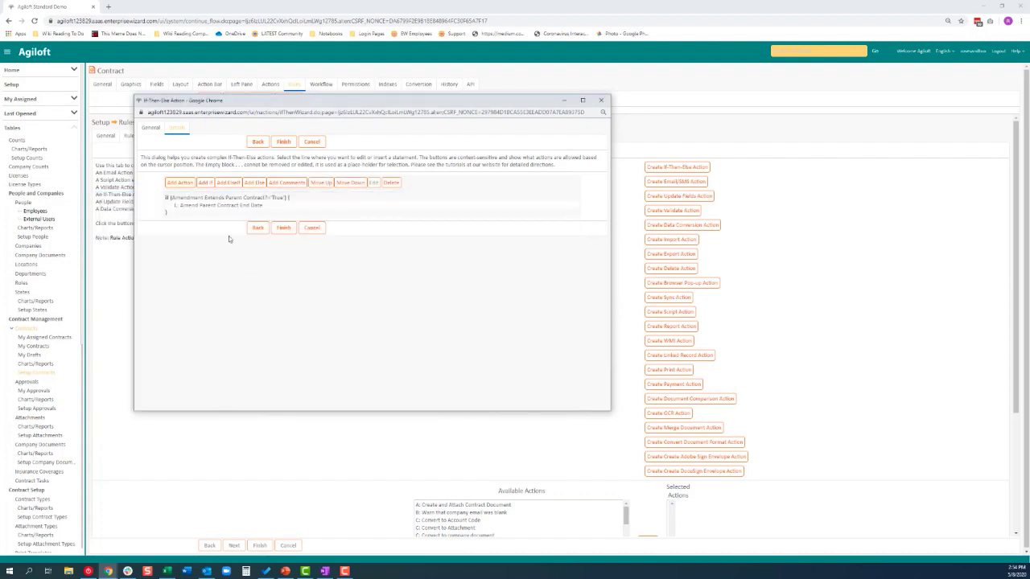
- Insert a nested If statement below the "Amend Parent Contract End Date" action and give its condition a simple filter
left_click(294, 198)
left_click_drag(251, 97, 317, 138)
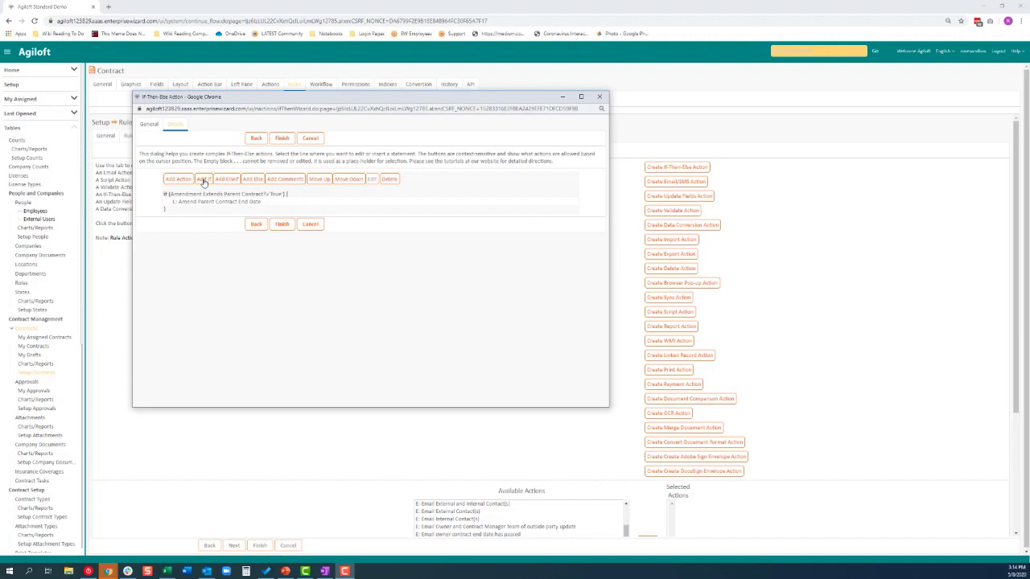
left_click(204, 180)
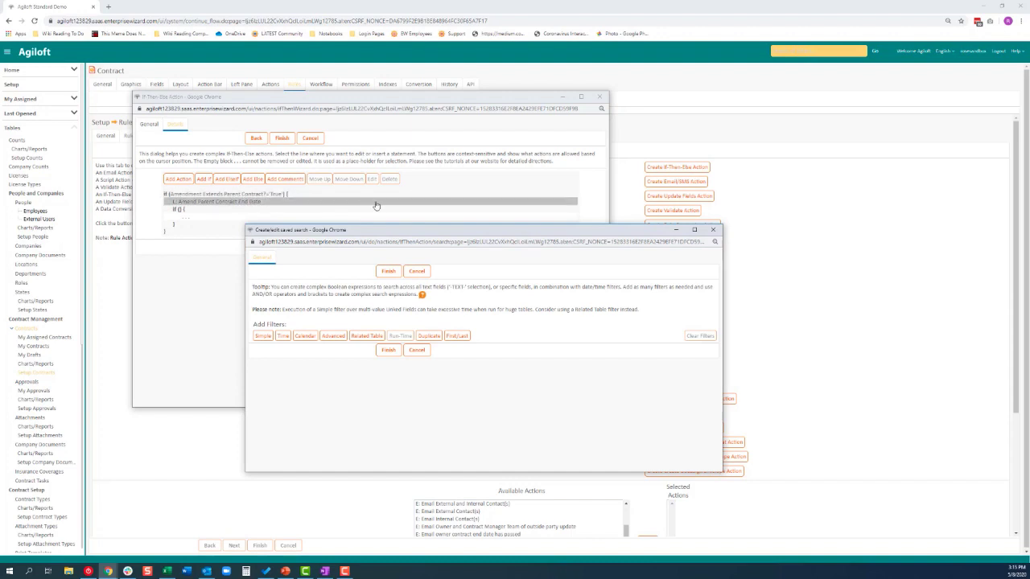
left_click(263, 337)
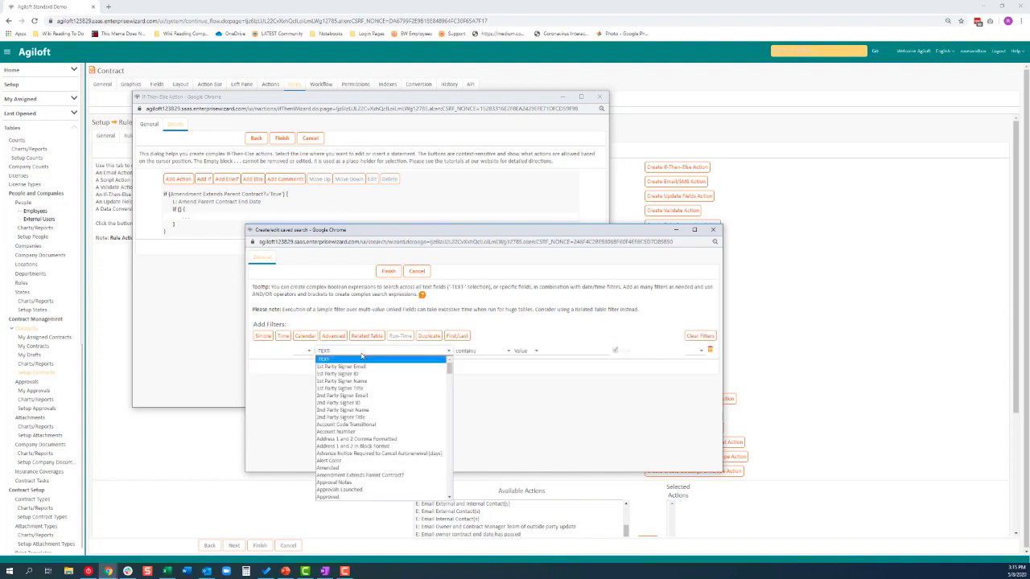
- Set the nested If condition to Parent Contract Status equals Expired and save it
left_click(363, 354)
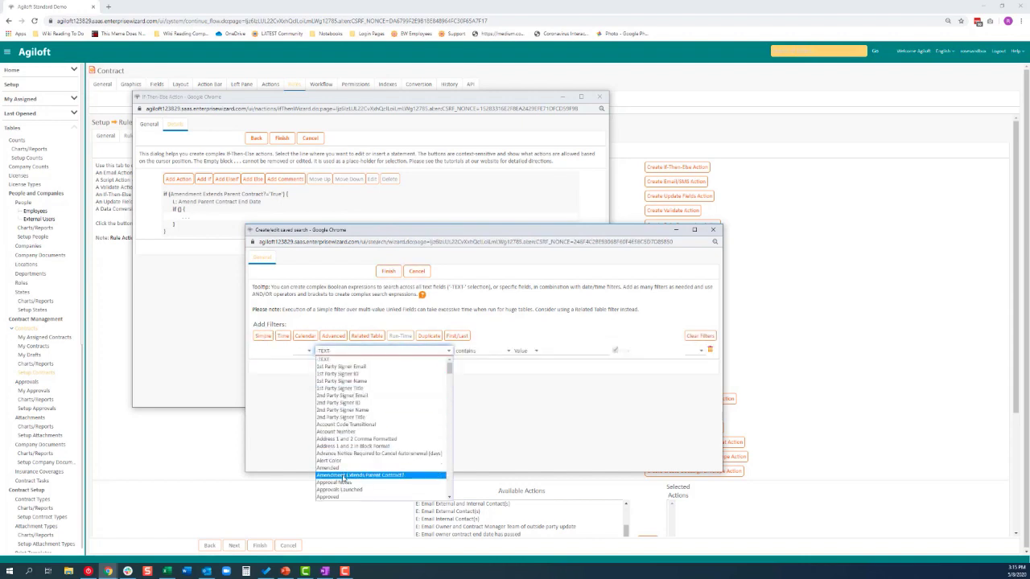
scroll(350, 458, "down", 5)
scroll(357, 463, "down", 10)
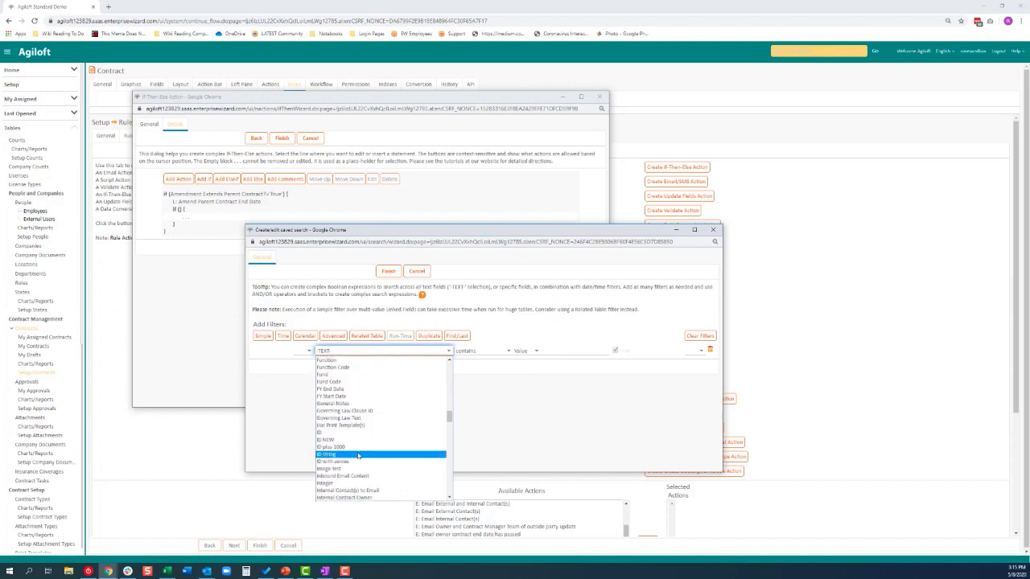
scroll(358, 456, "down", 6)
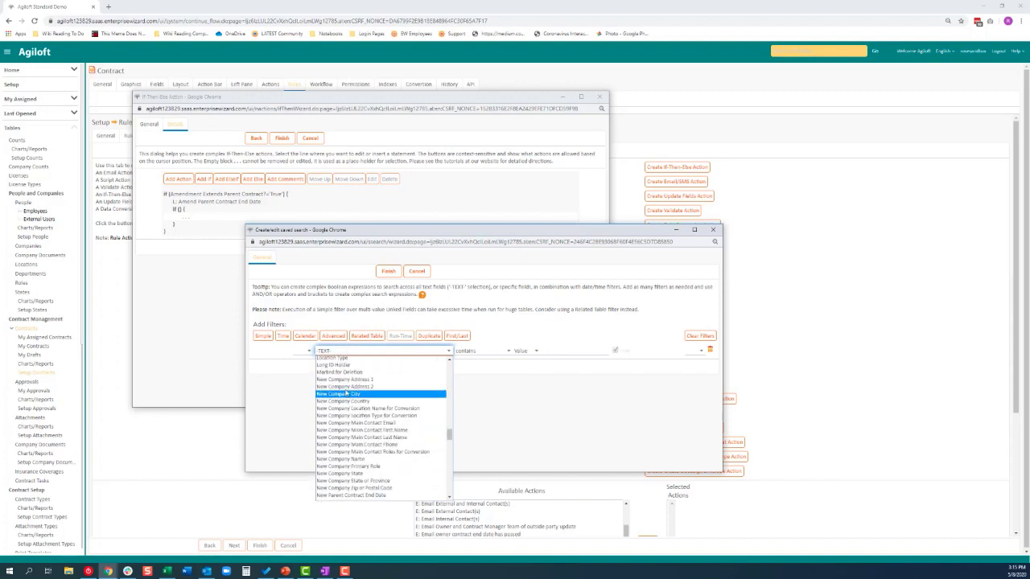
scroll(354, 450, "down", 6)
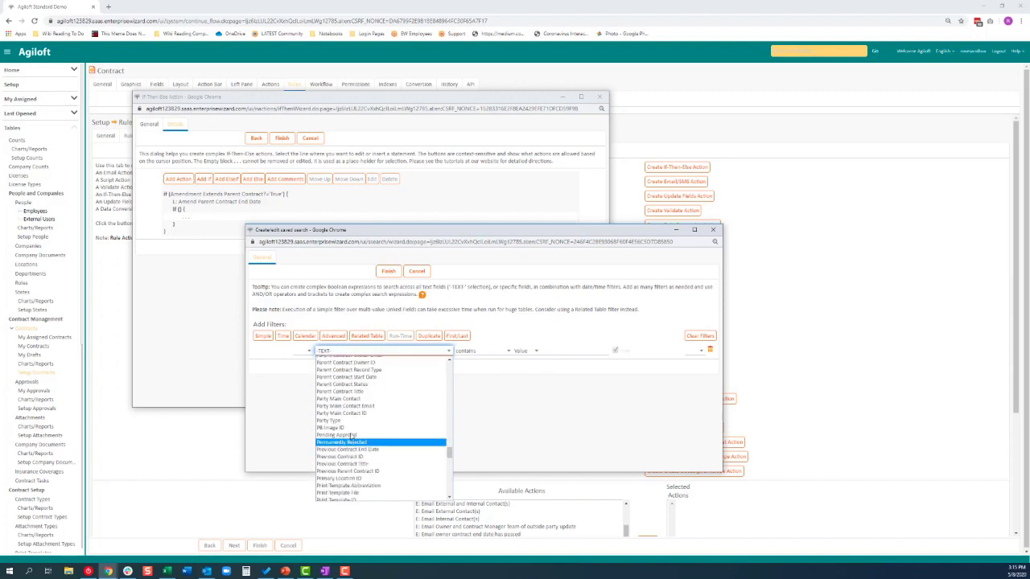
left_click(364, 385)
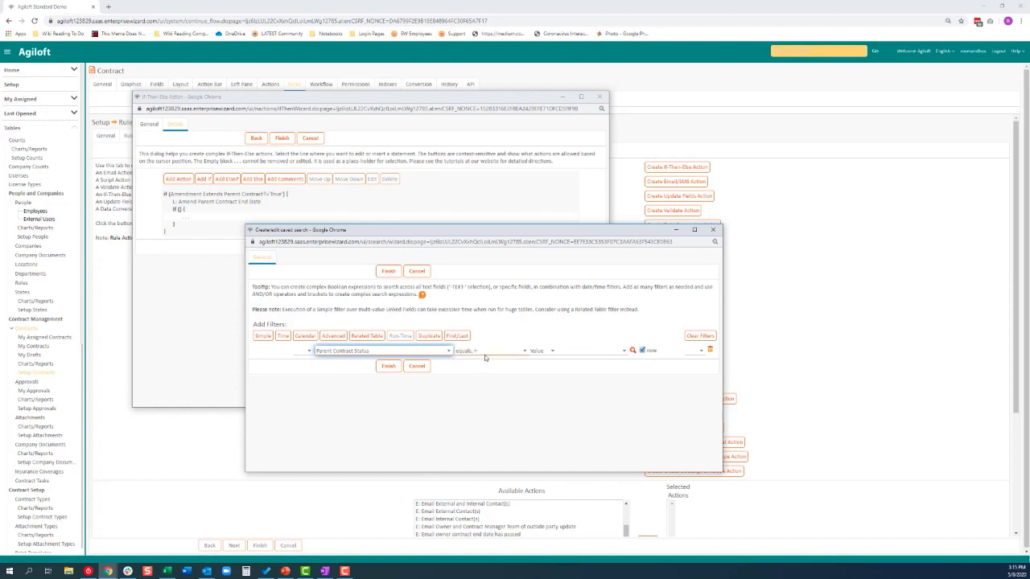
left_click(587, 351)
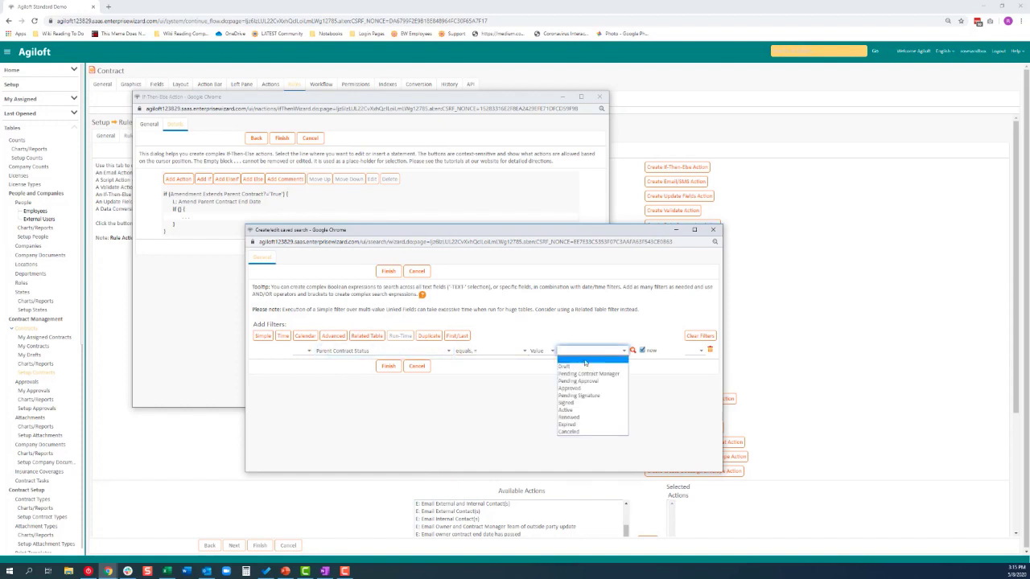
left_click(573, 424)
left_click(545, 385)
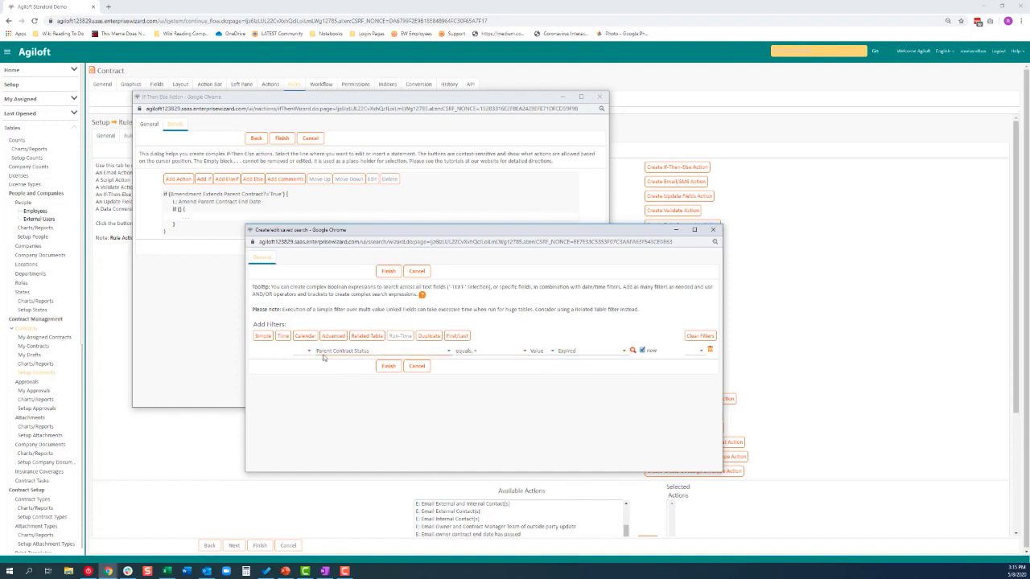
left_click(388, 366)
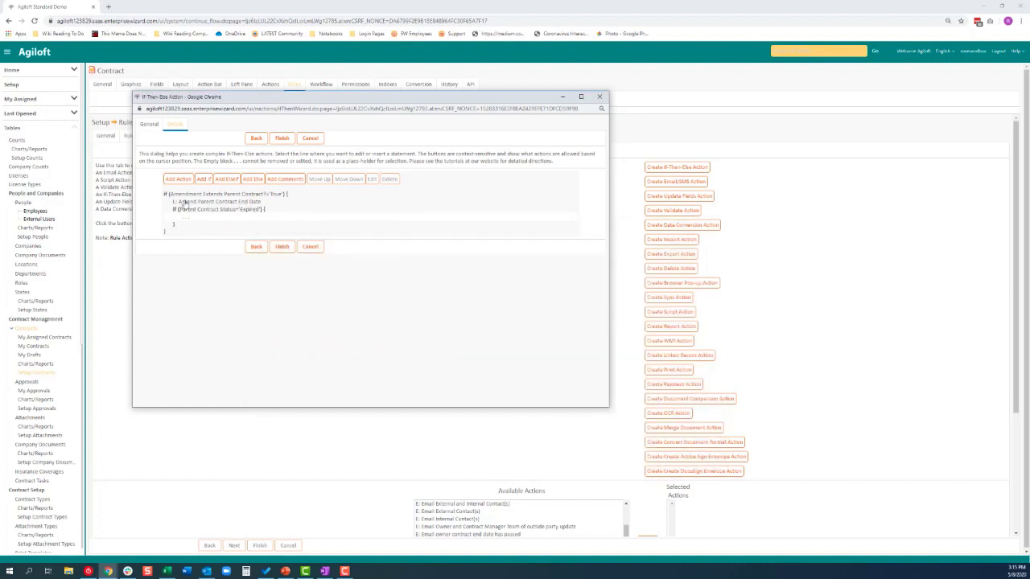
- Create a linked record action inside the nested If, named "Set Parent Contract Status to Active", and proceed to its chain settings
left_click(178, 180)
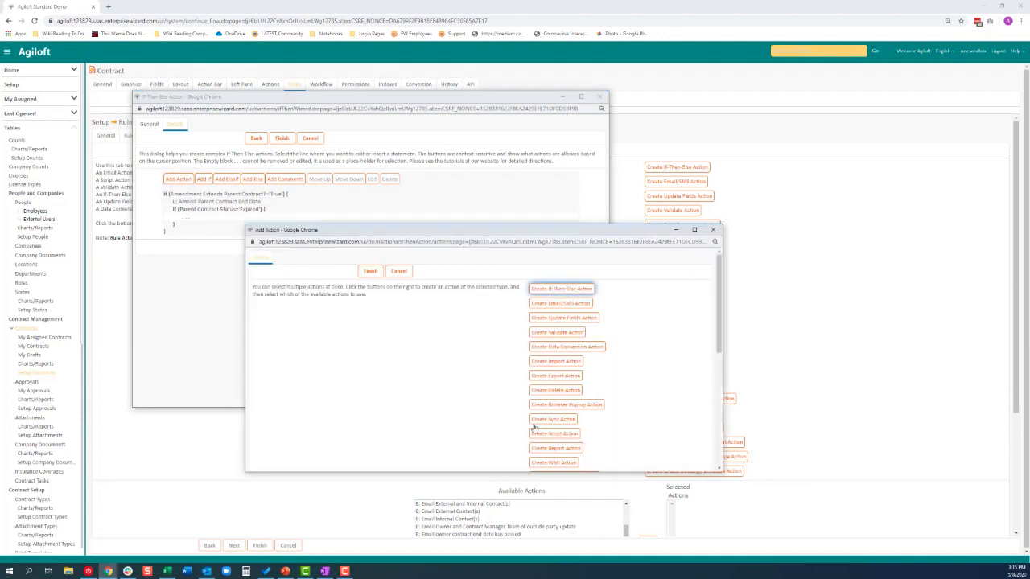
scroll(566, 379, "down", 1)
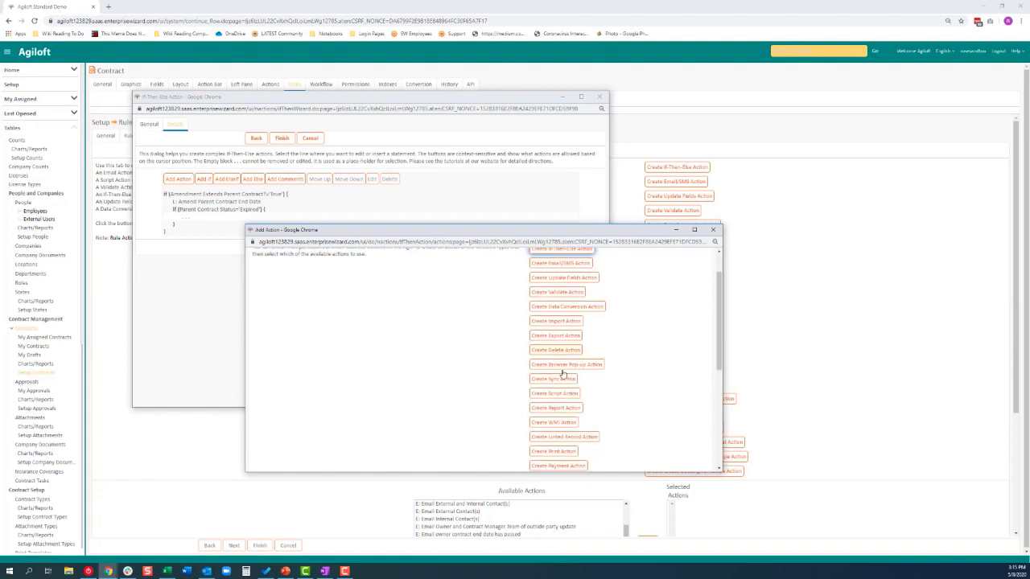
scroll(506, 369, "down", 1)
scroll(506, 368, "up", 1)
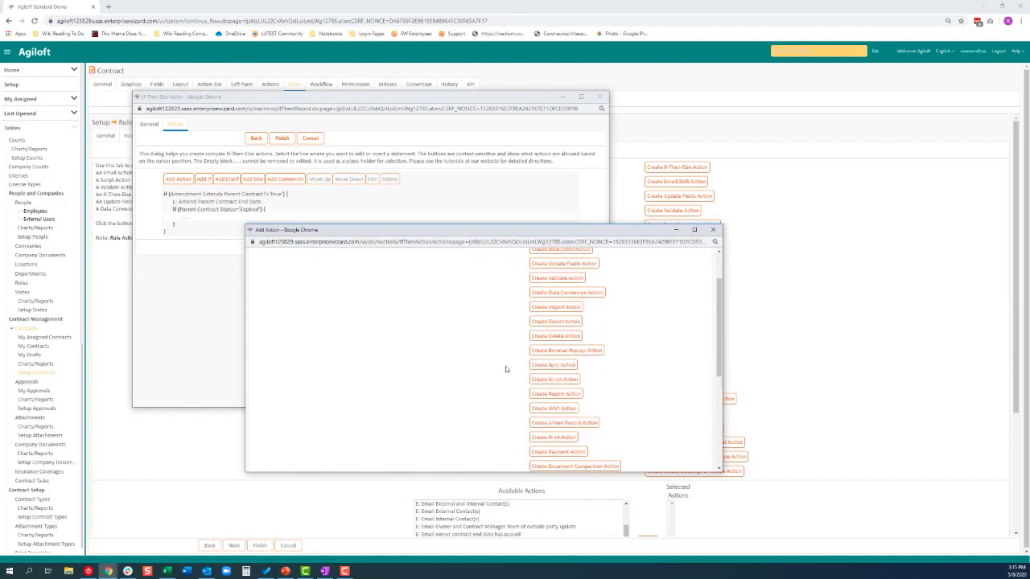
scroll(515, 366, "down", 2)
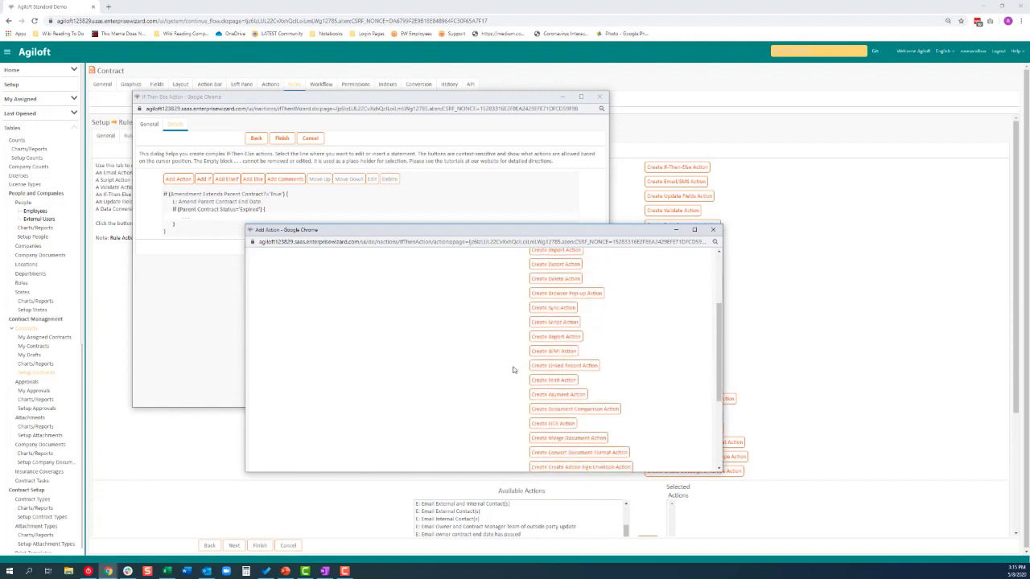
left_click(554, 358)
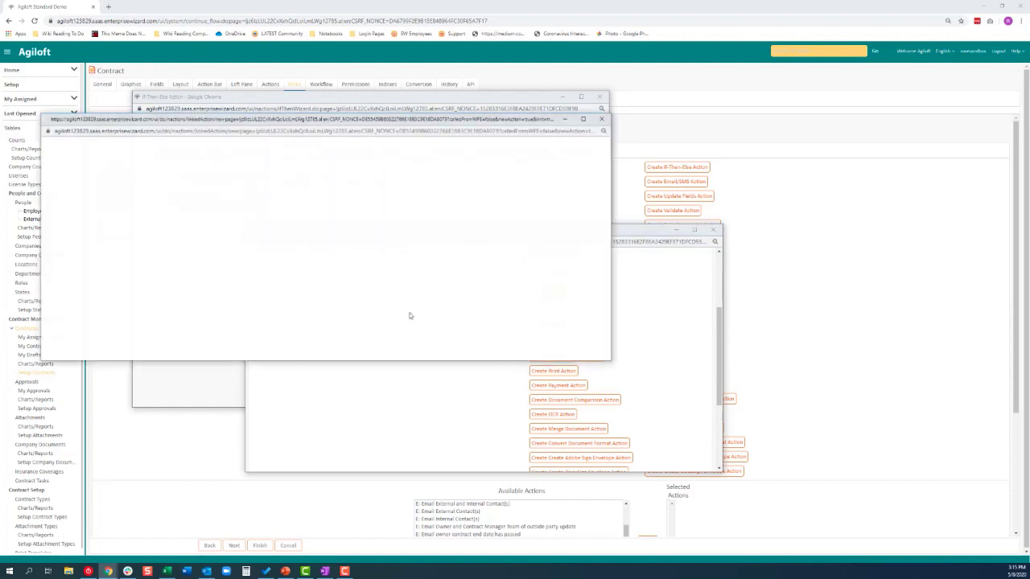
left_click(415, 184)
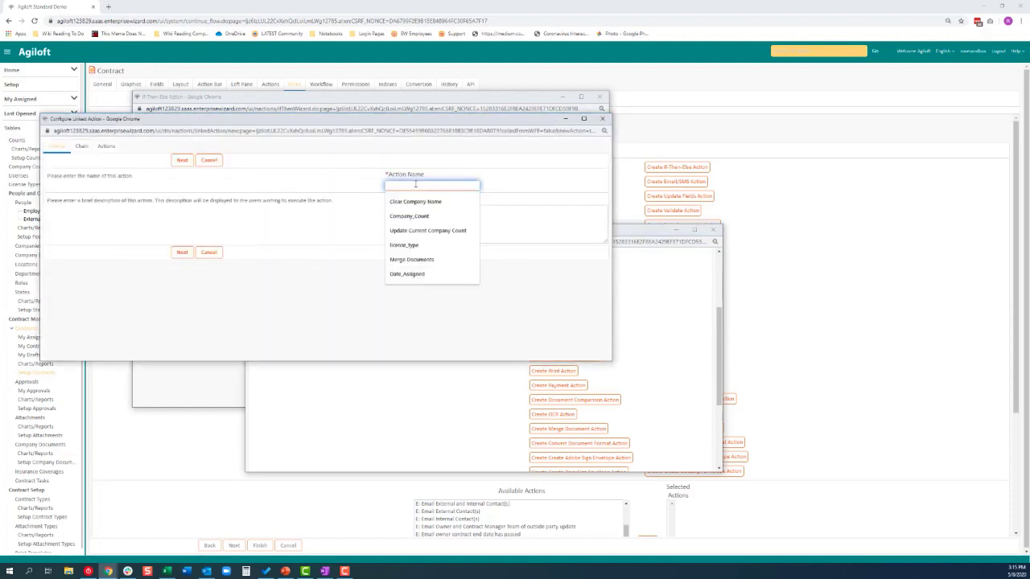
type("Set Pr")
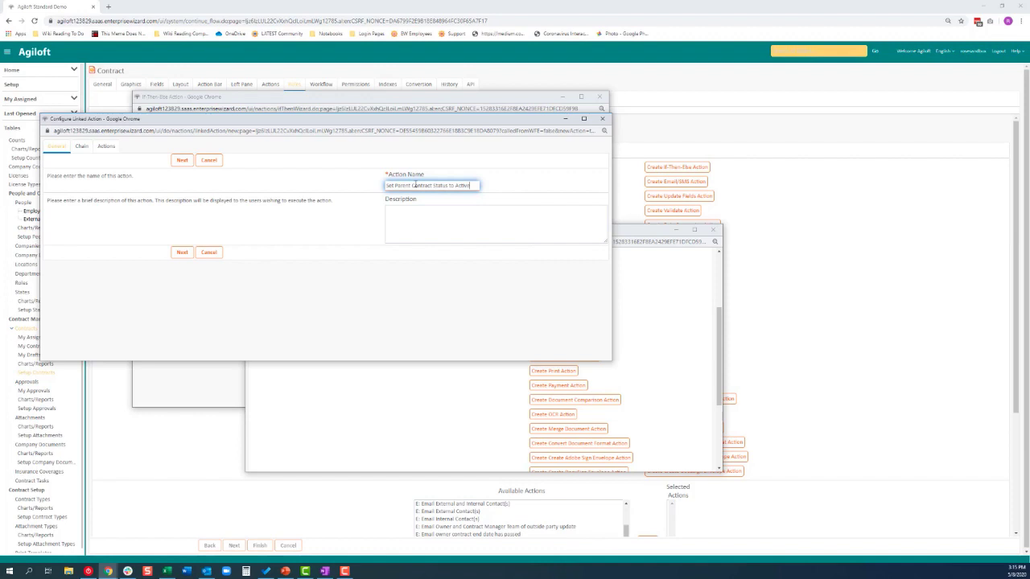
left_click(182, 160)
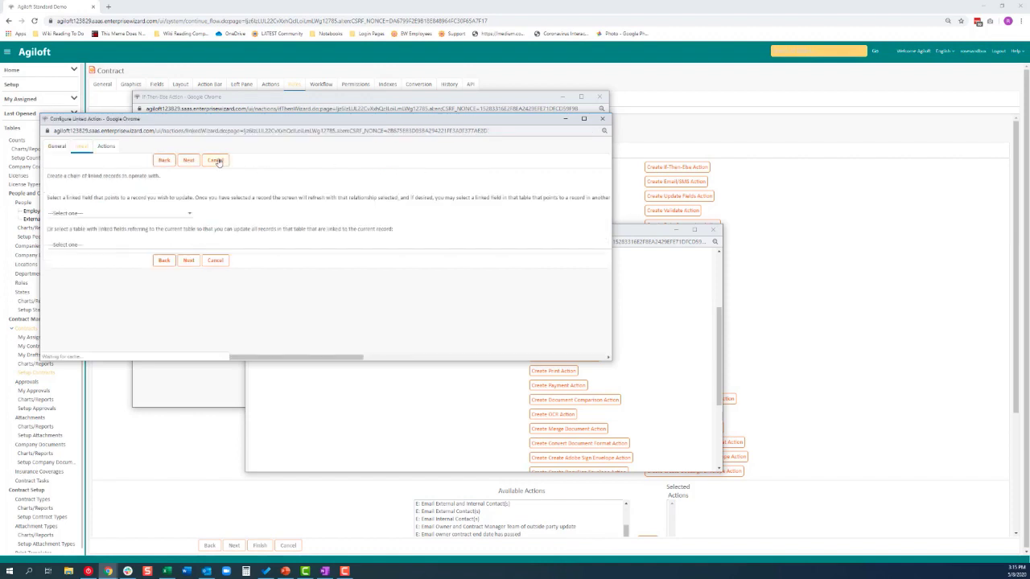
- Chain the linked record action through "Parent Contract ID links to Contract" and proceed to its actions
left_click(108, 214)
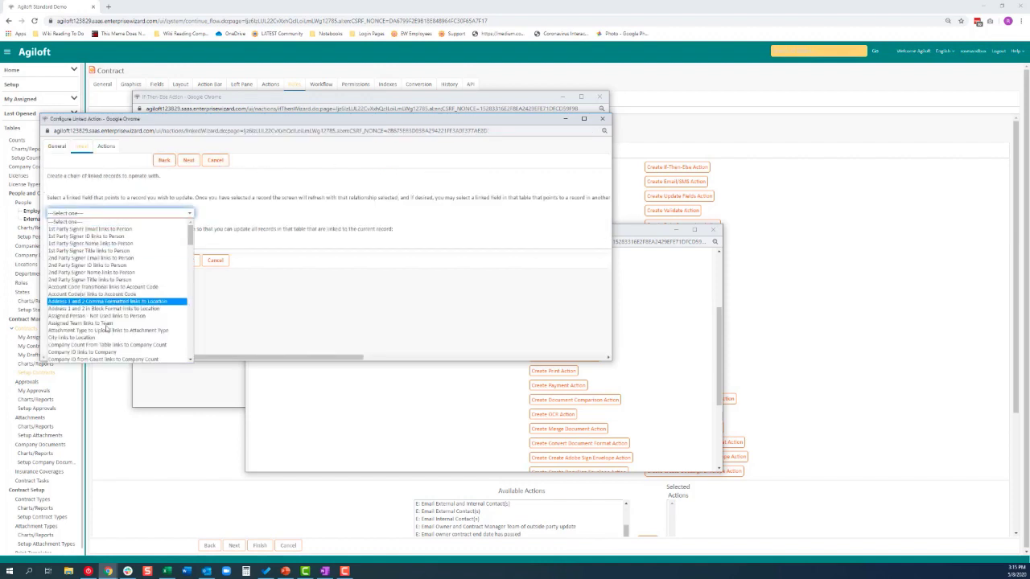
scroll(113, 322, "down", 5)
scroll(107, 336, "down", 5)
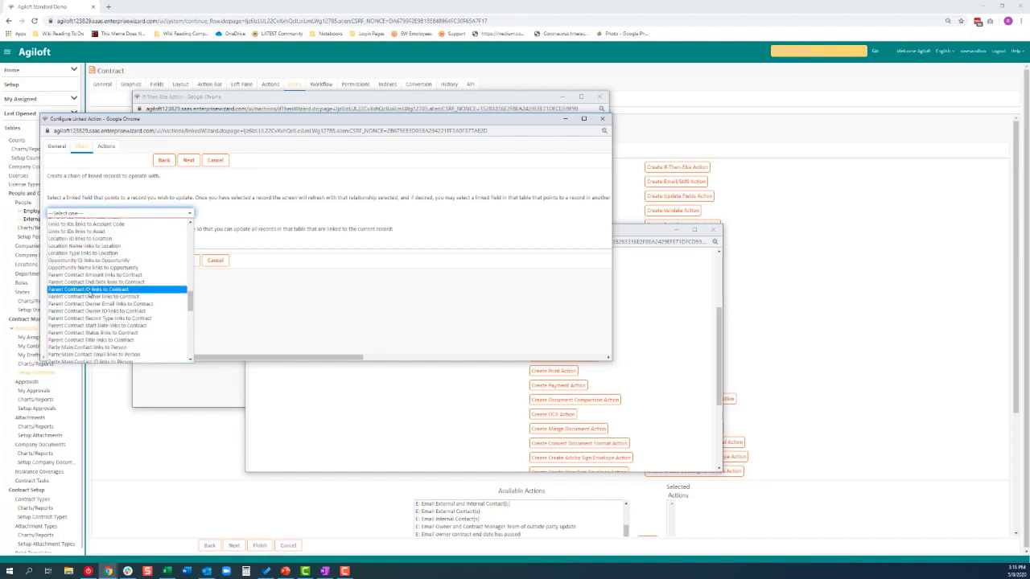
left_click(123, 291)
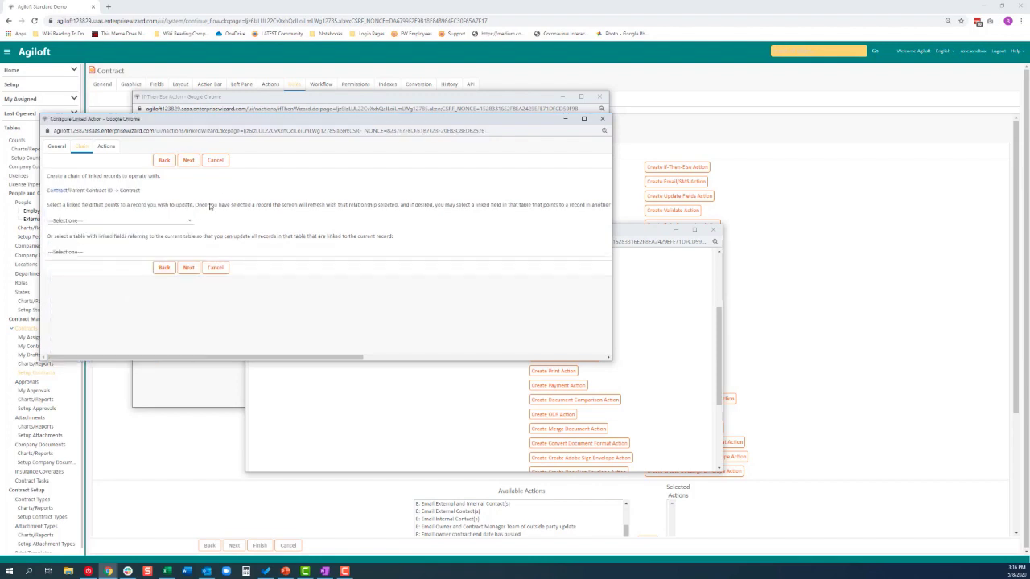
left_click(187, 162)
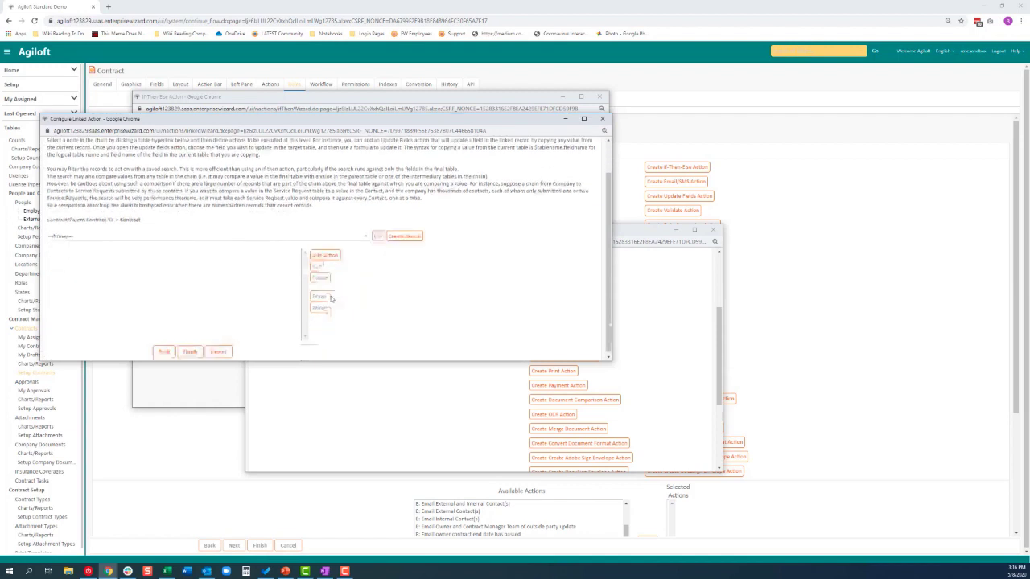
- Create an update fields action for the linked parent contract, named "Update Parent Contract Status to Active", and proceed to field selection
left_click(323, 253)
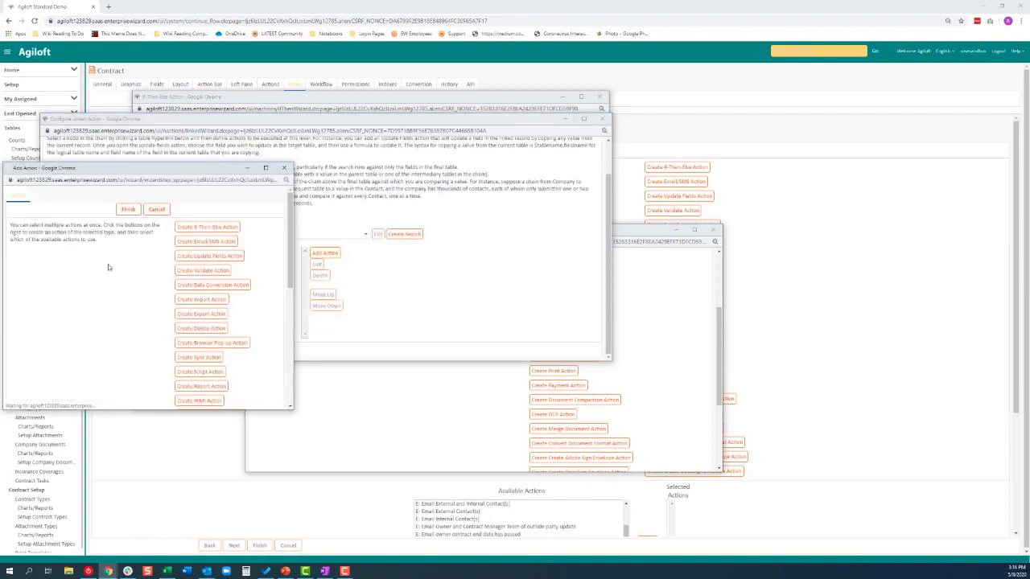
left_click(188, 257)
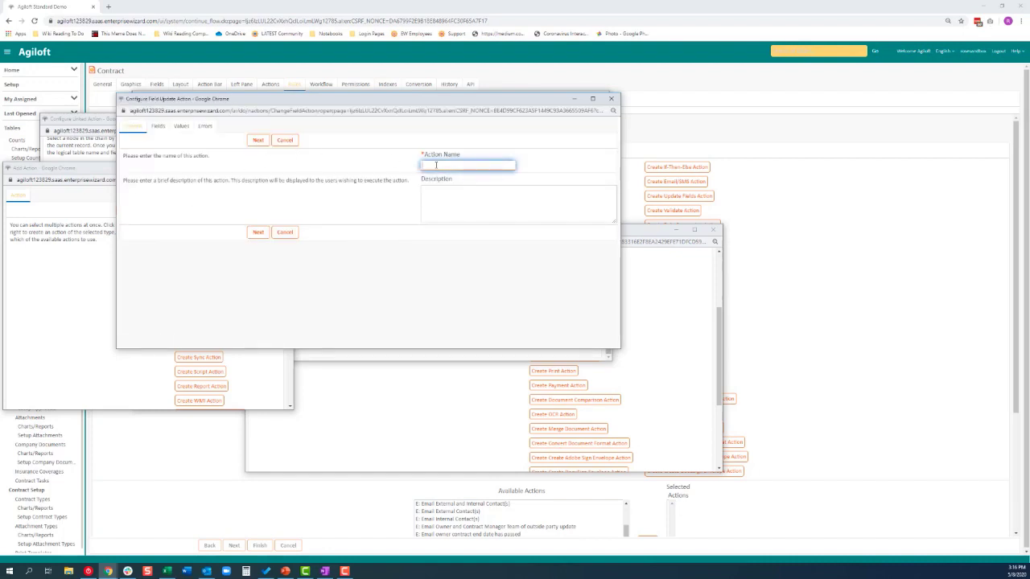
type("Update")
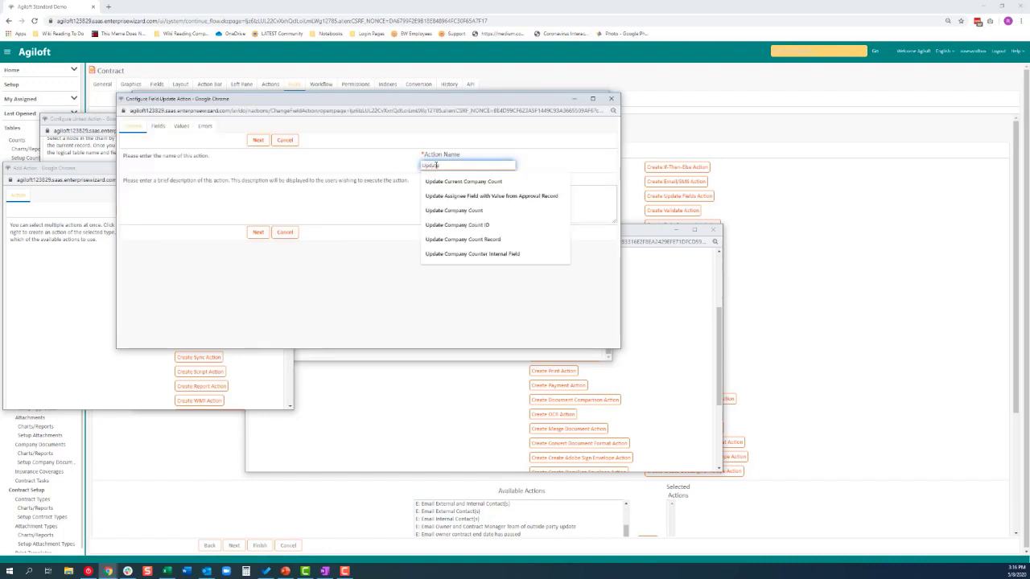
type(" F")
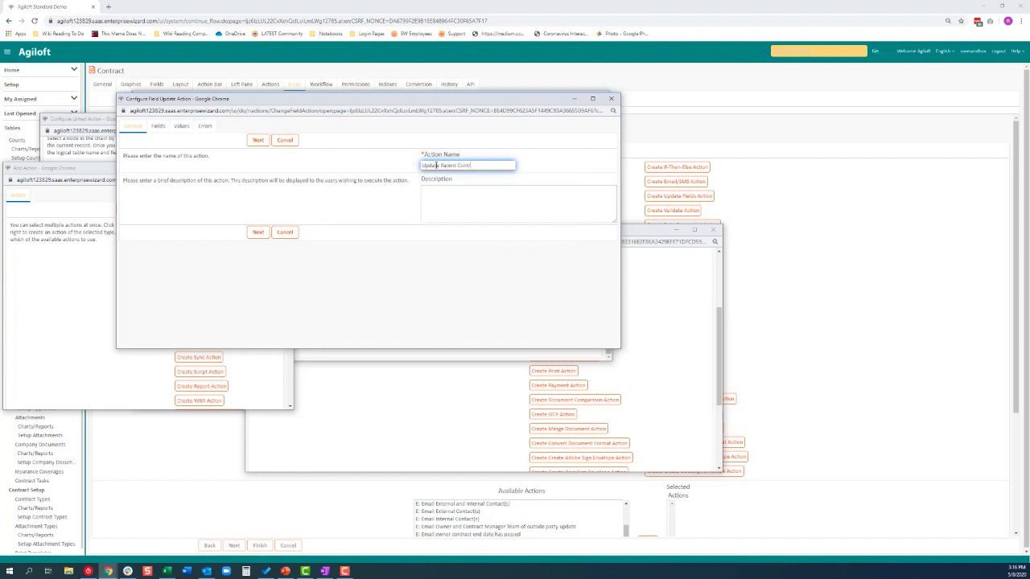
type("s to Active")
left_click(257, 140)
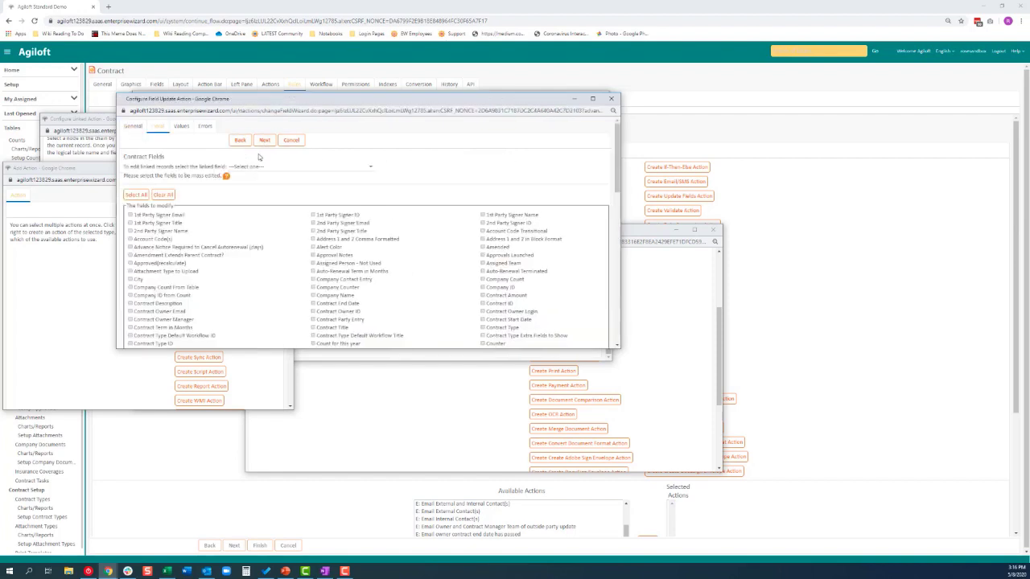
- Choose the Status field for the update, set its new value to Active, and finish the field update action
scroll(387, 306, "down", 6)
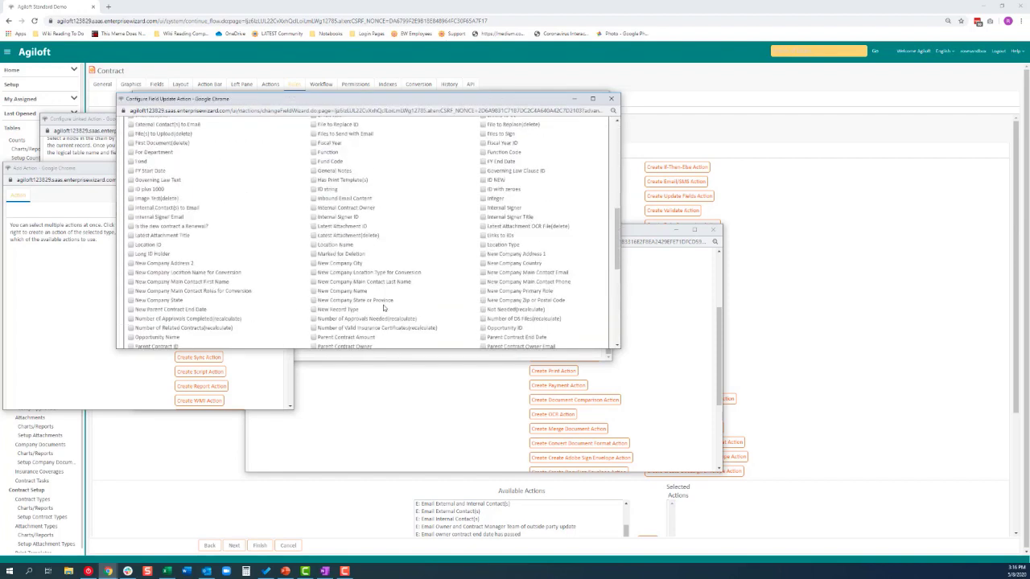
scroll(384, 308, "down", 8)
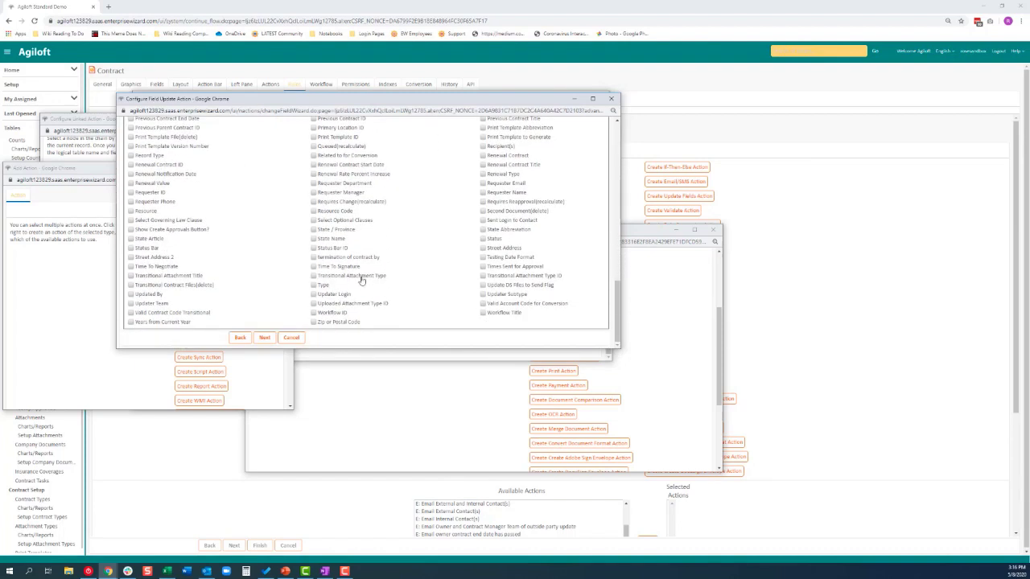
left_click(482, 239)
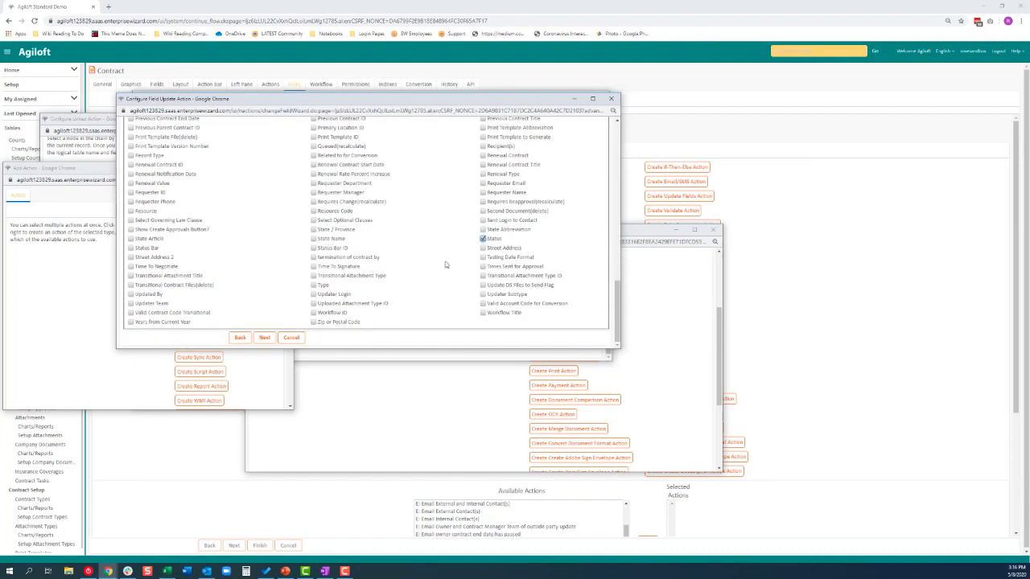
left_click(265, 338)
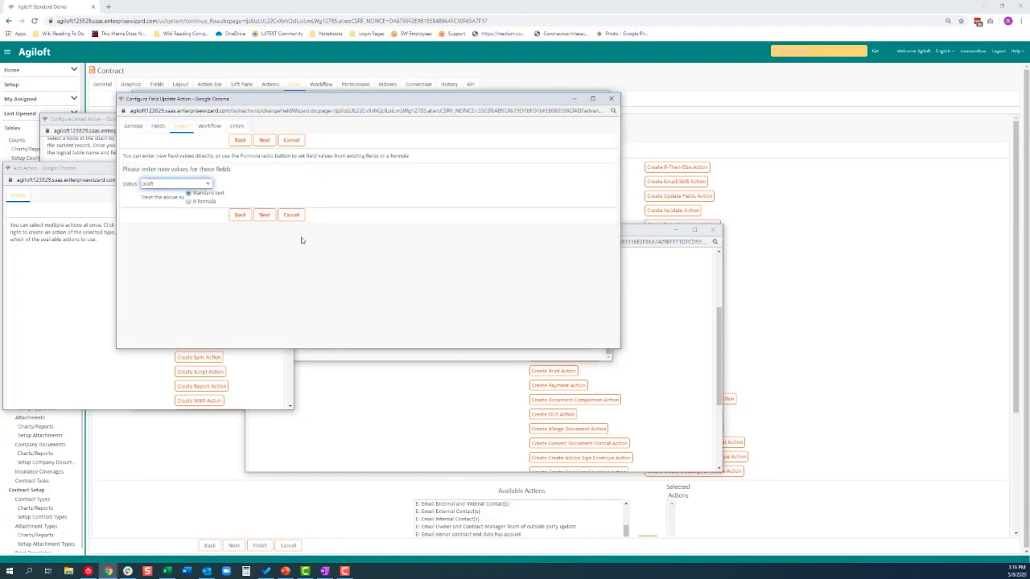
left_click(190, 184)
left_click(193, 235)
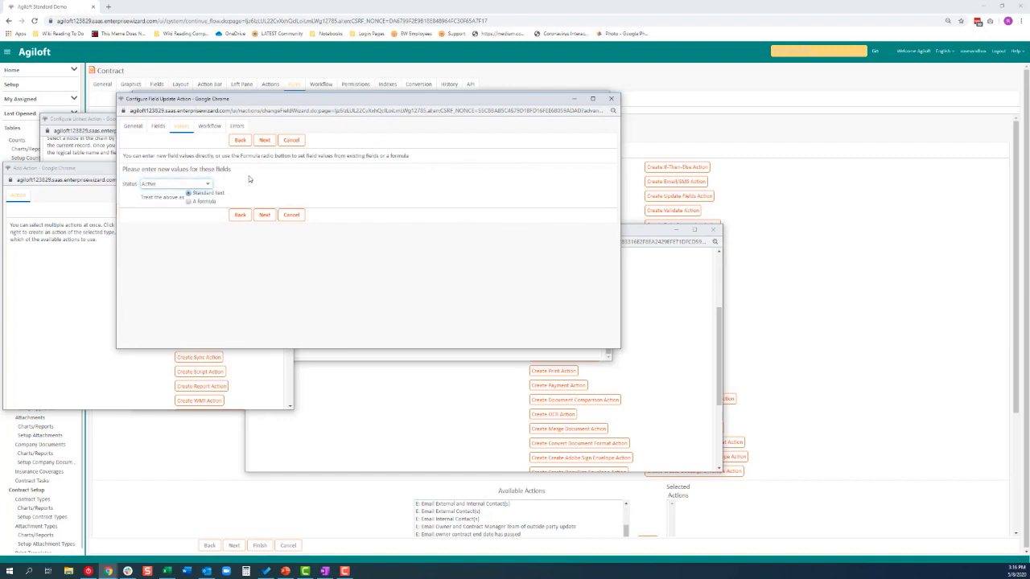
left_click(265, 140)
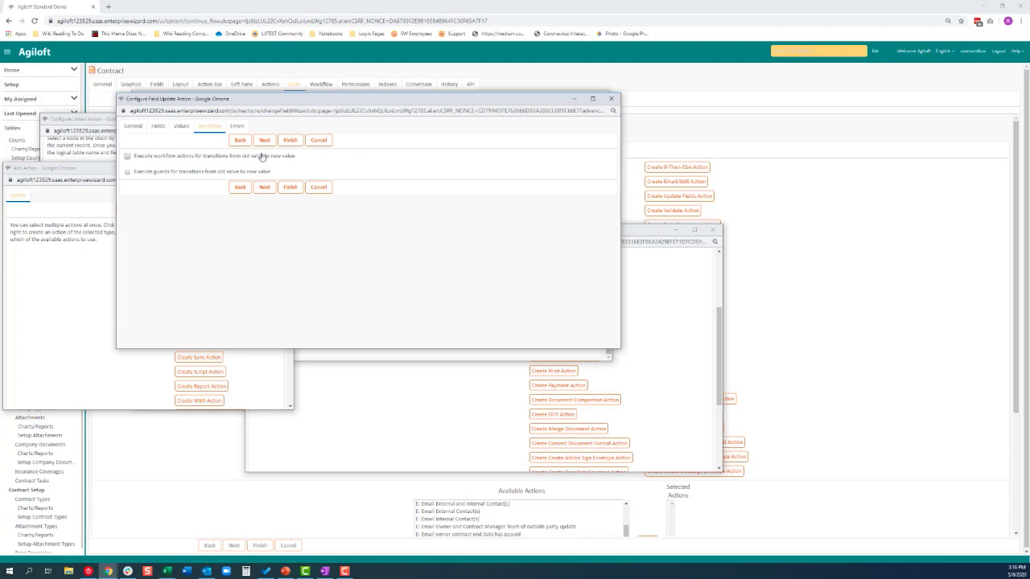
left_click(289, 140)
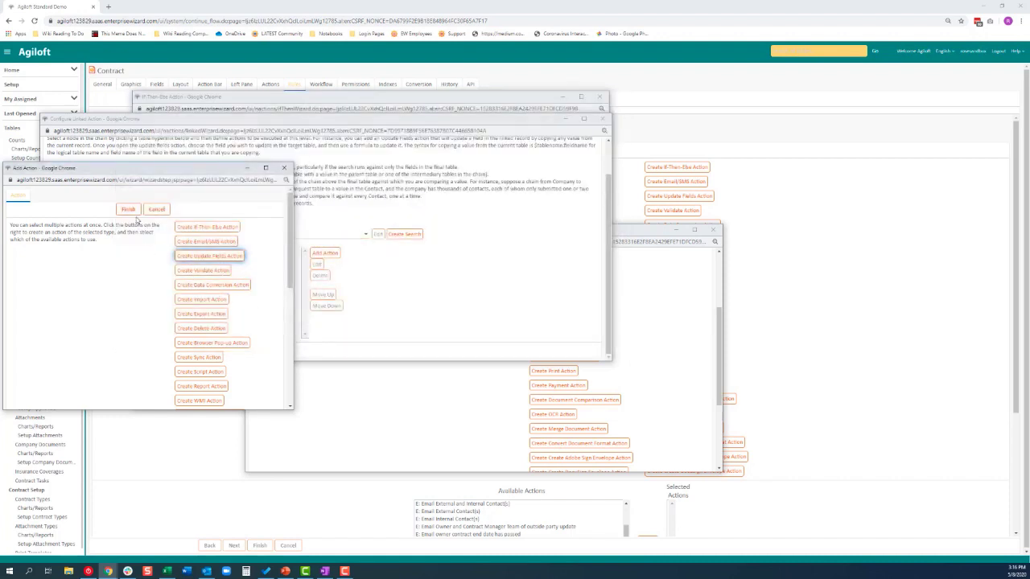
- Finish the linked record action and add "Set Parent Contract Status to Active" to the nested If block
left_click(128, 209)
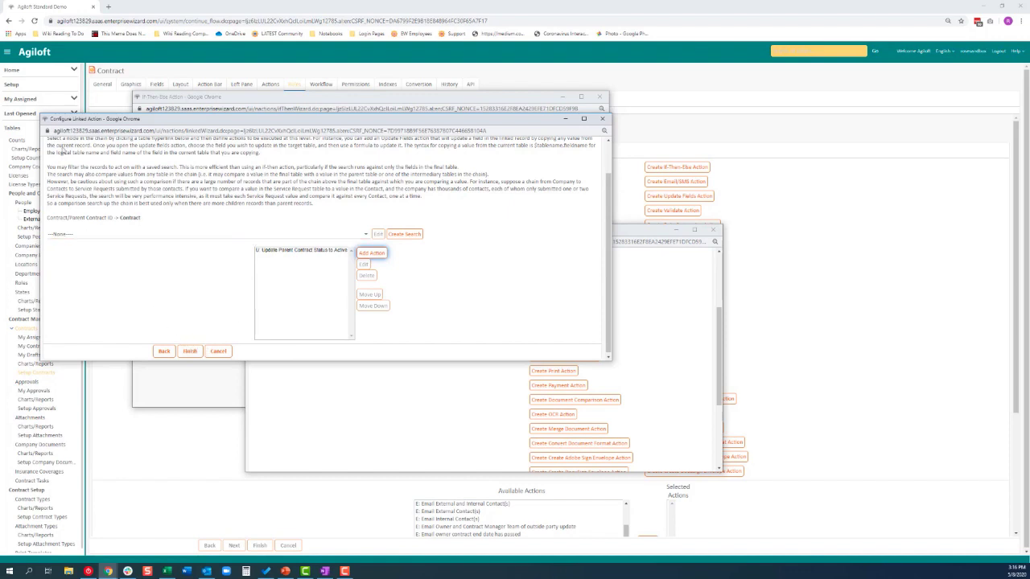
left_click(190, 354)
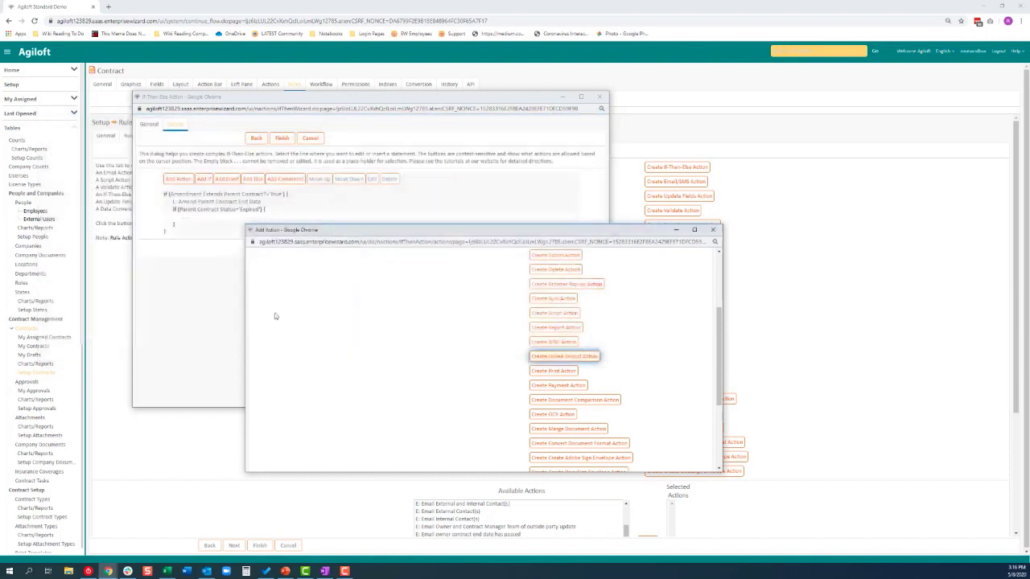
scroll(411, 395, "down", 6)
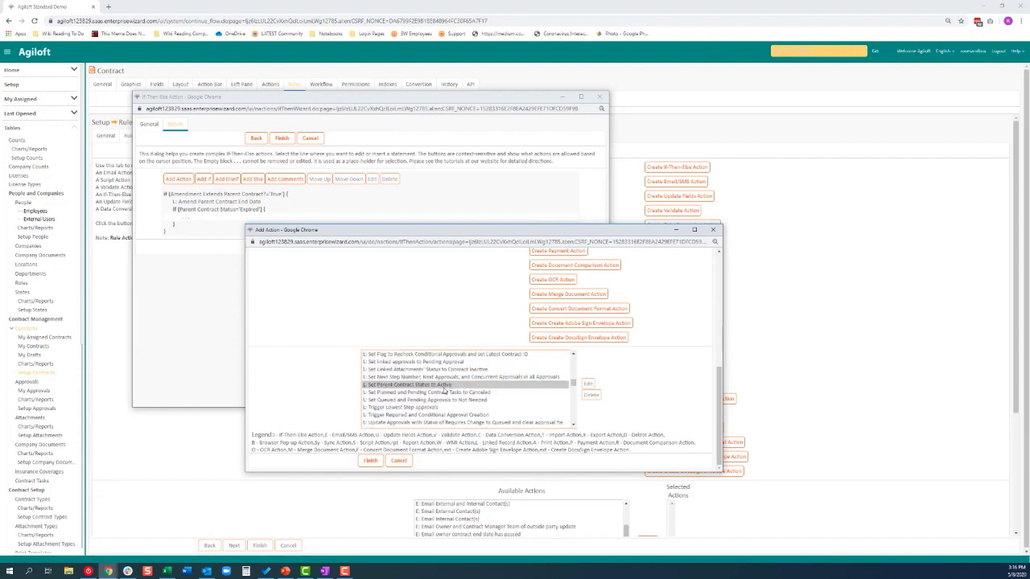
left_click(370, 460)
- Insert another If below "Set Parent Contract Status to Active" and give its condition a simple filter on Parent Contract Owner ID
left_click(190, 218)
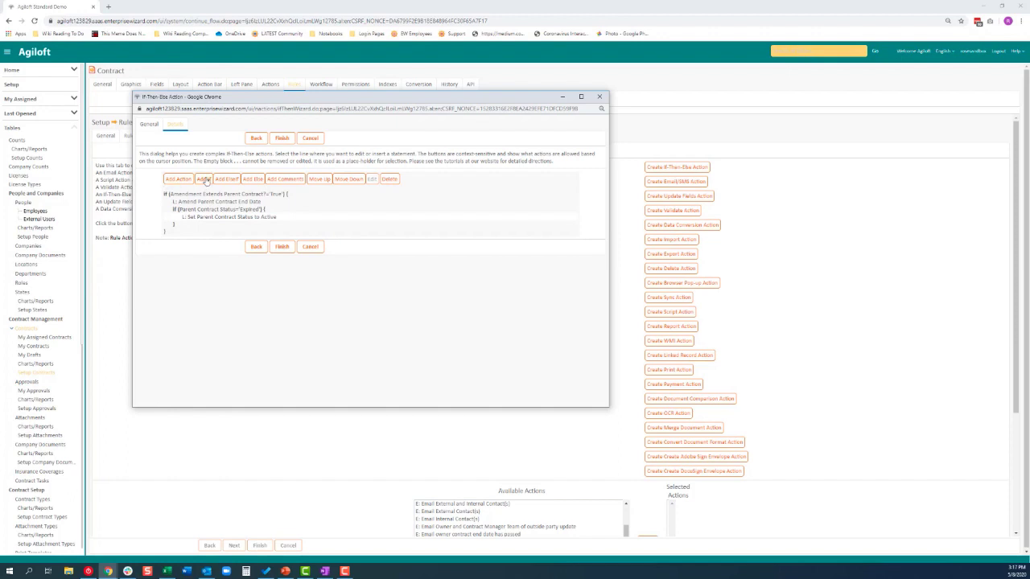
left_click(204, 179)
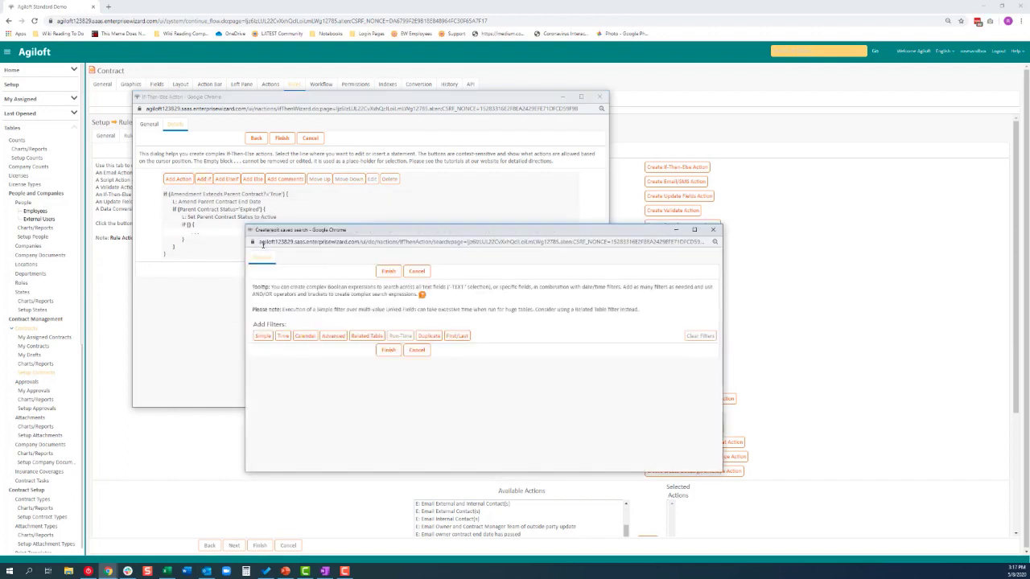
left_click(264, 336)
left_click(365, 351)
scroll(356, 453, "down", 5)
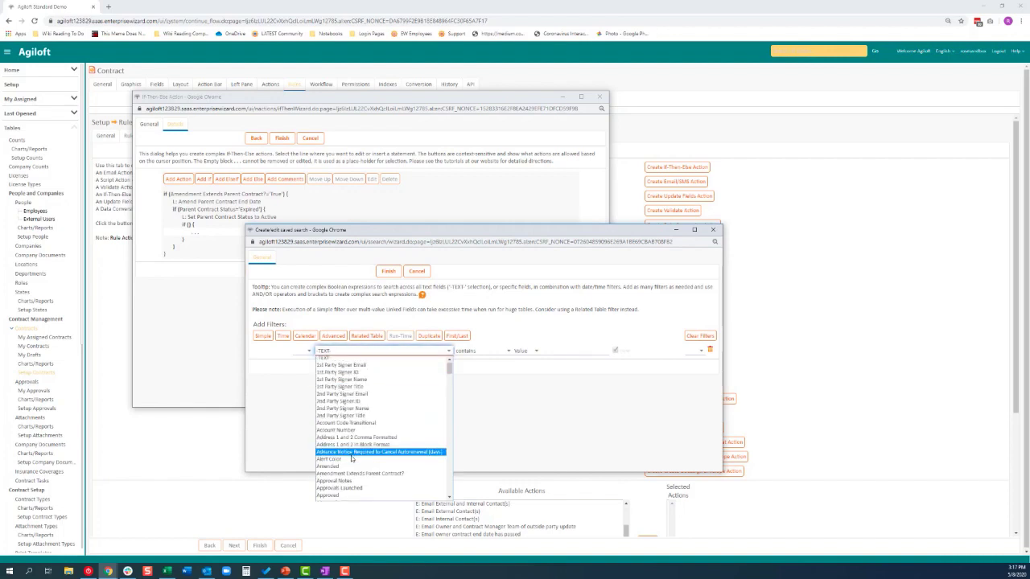
scroll(359, 453, "down", 8)
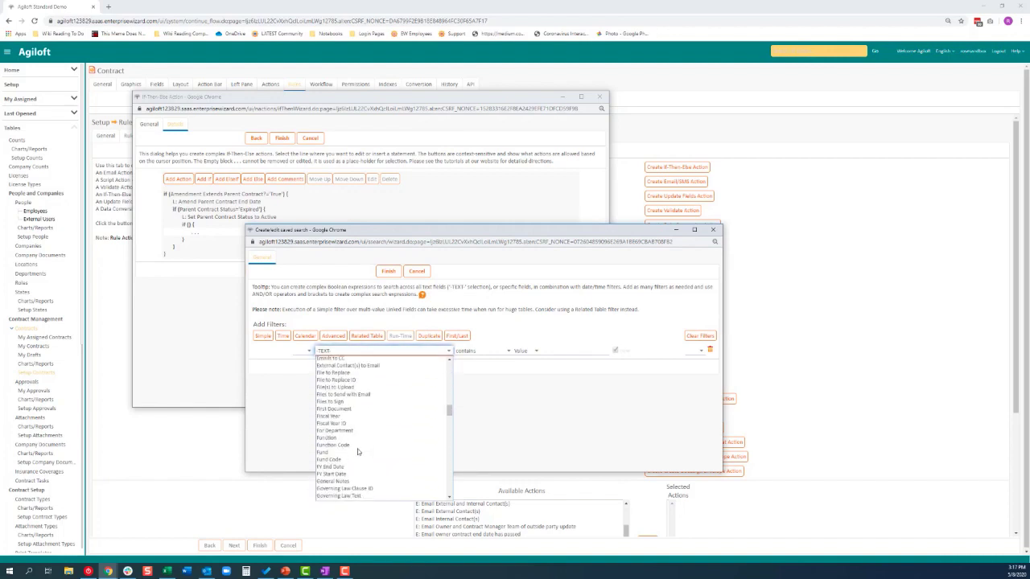
scroll(377, 456, "down", 8)
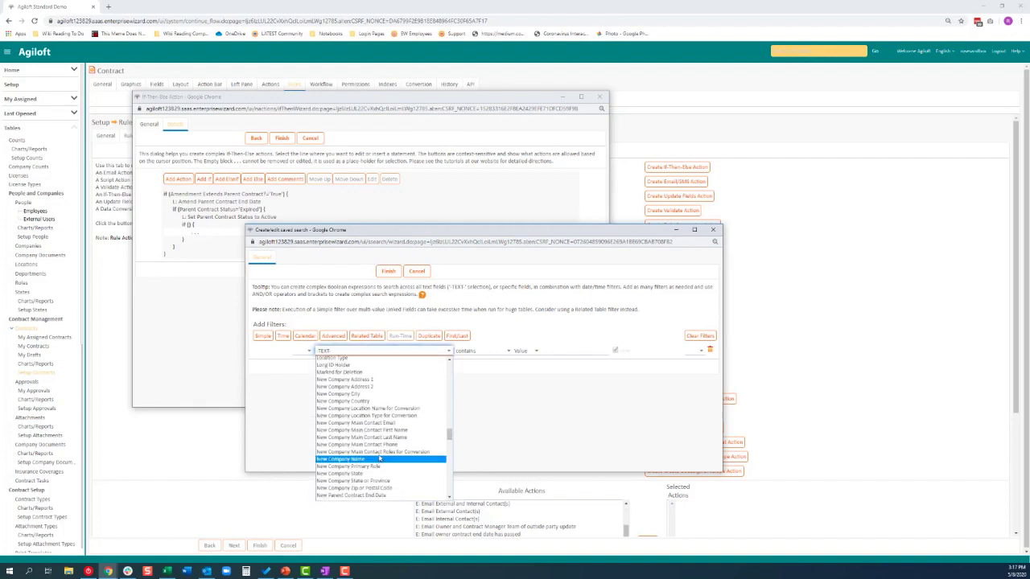
scroll(381, 449, "down", 1)
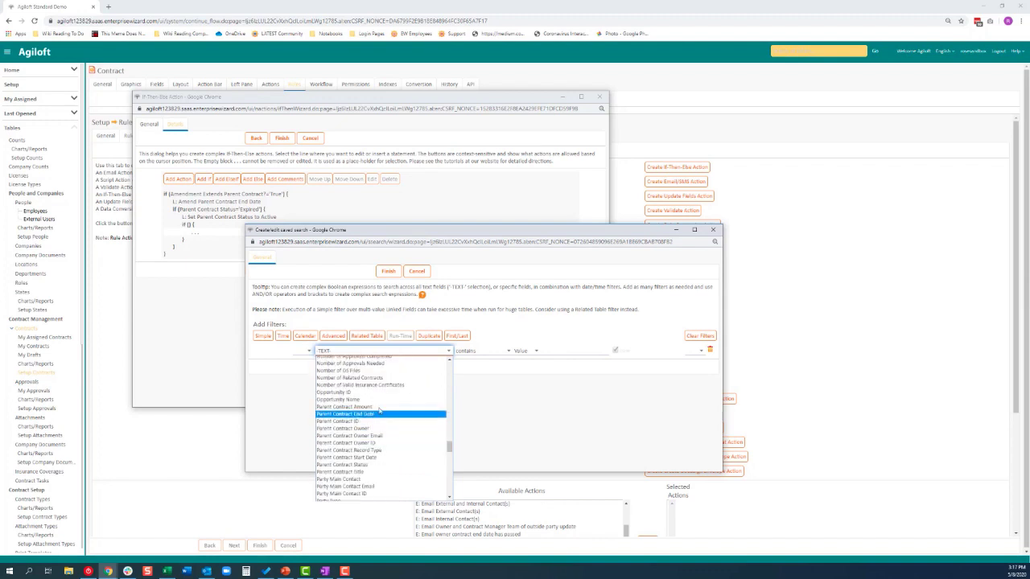
left_click(385, 442)
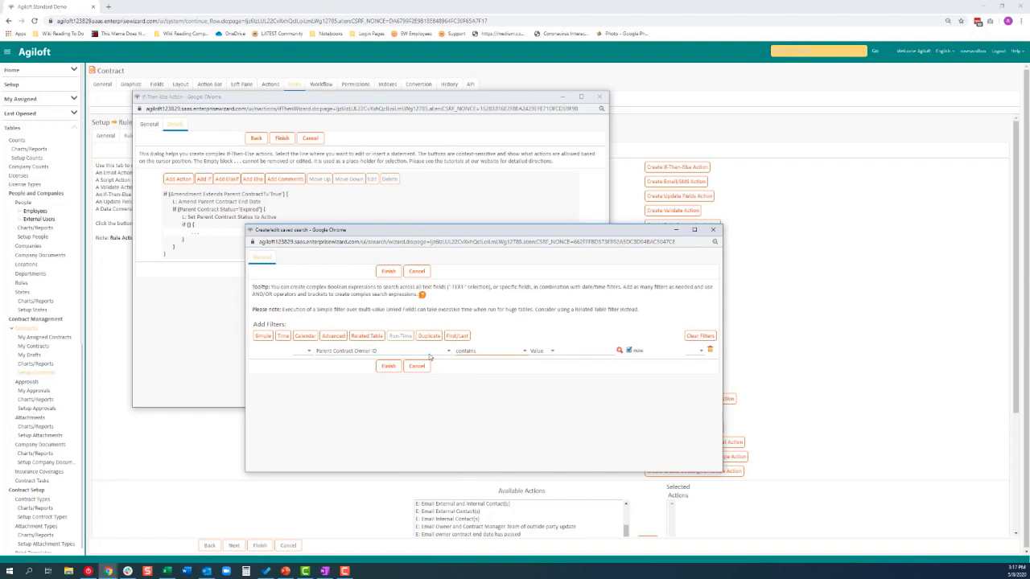
- Set the Parent Contract Owner ID filter to does not equal the variable $contract_owner_id, and save the condition
left_click(483, 352)
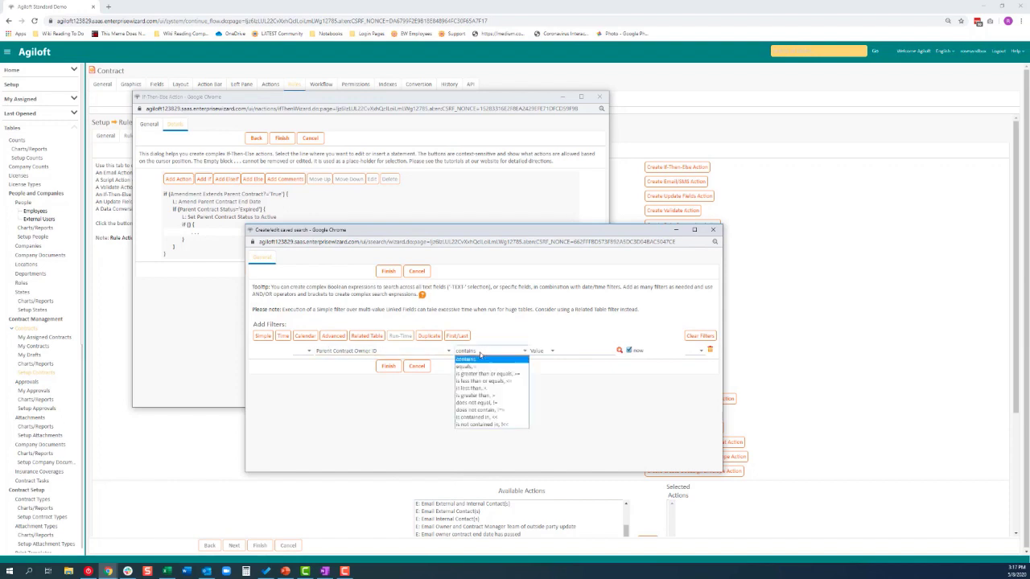
left_click(507, 402)
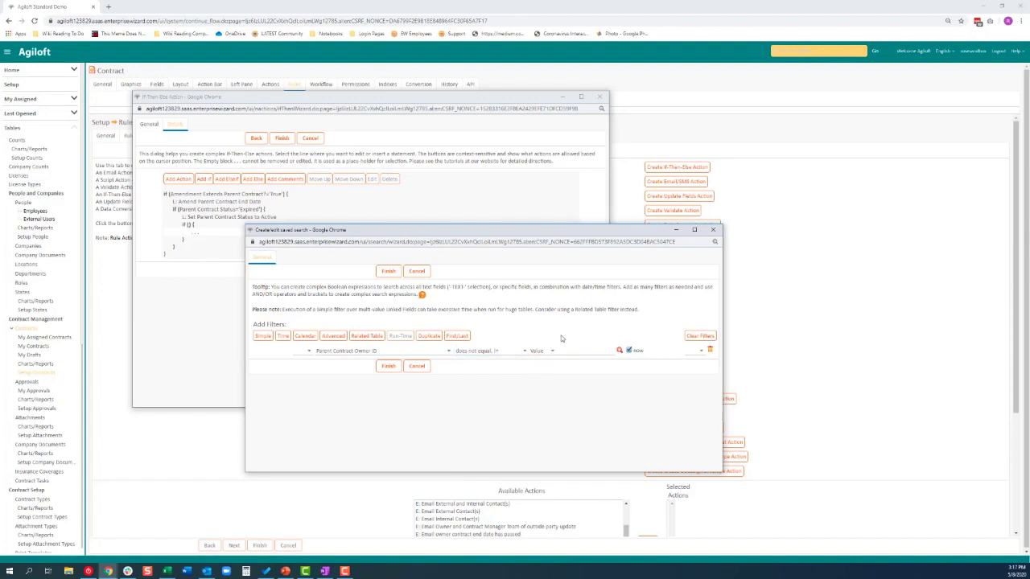
left_click(543, 351)
left_click(544, 366)
left_click(586, 351)
left_click(620, 351)
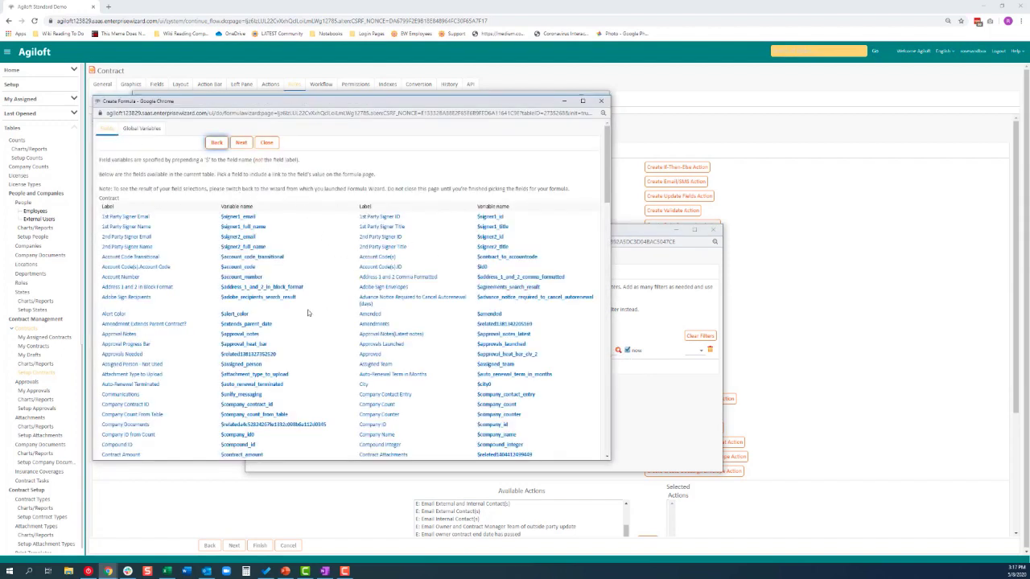
key("ctrl+f")
type("contract owner")
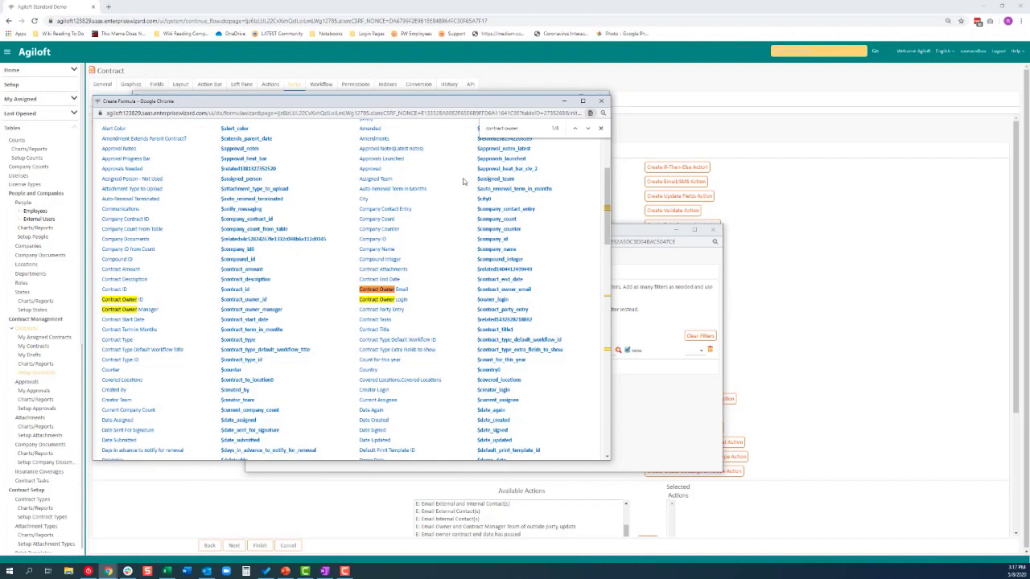
left_click(585, 351)
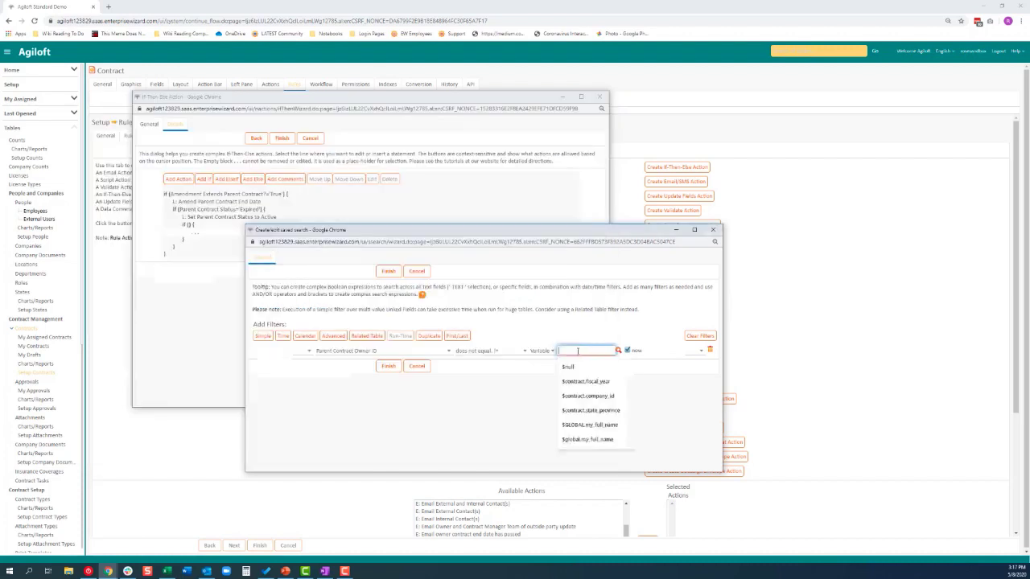
left_click(589, 396)
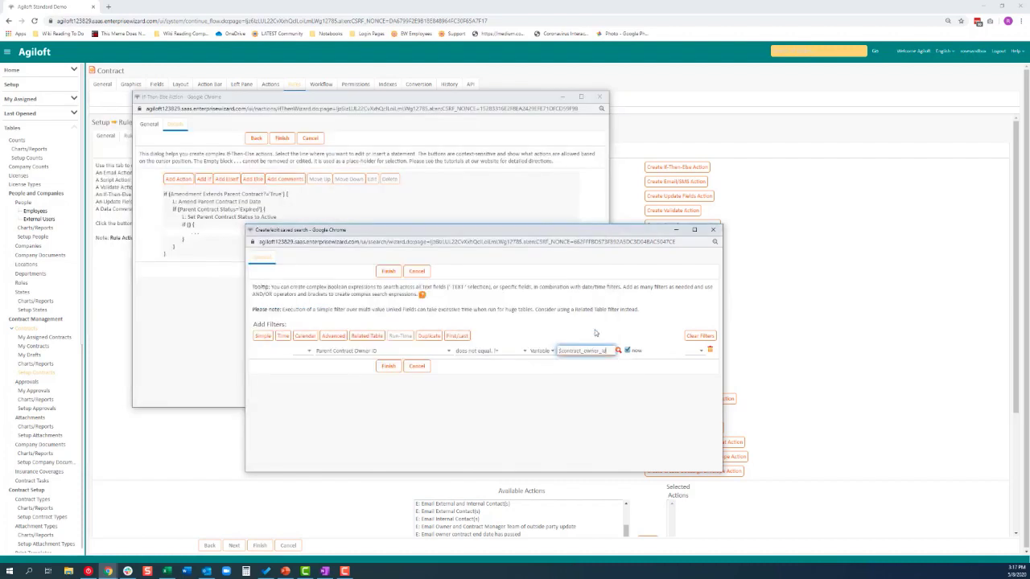
left_click(388, 366)
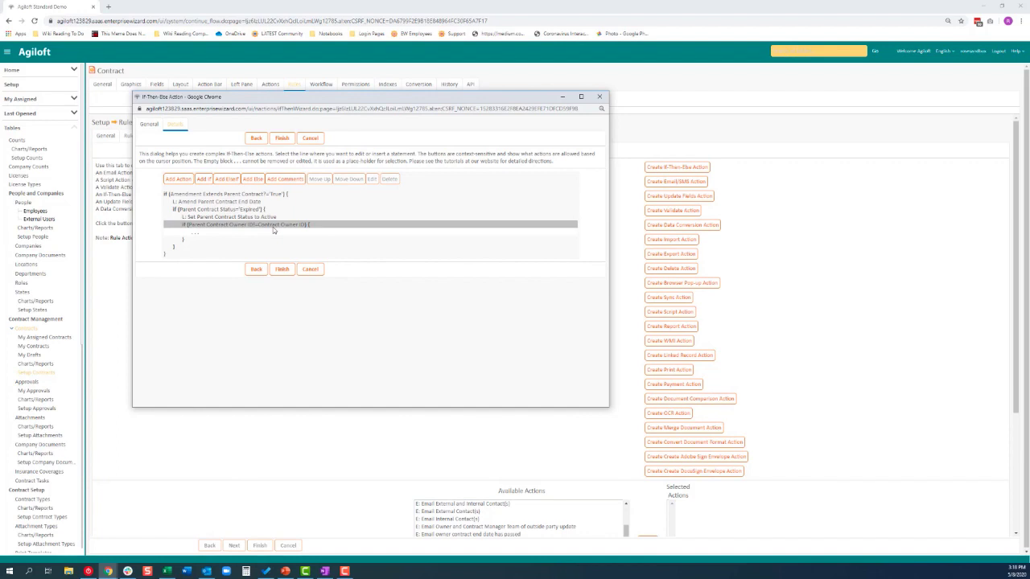
- Create an email action for the Parent Contract Owner ID If block, named "Notify owner of parent contract that it was extended/made active"
left_click(178, 179)
left_click_drag(402, 225, 415, 201)
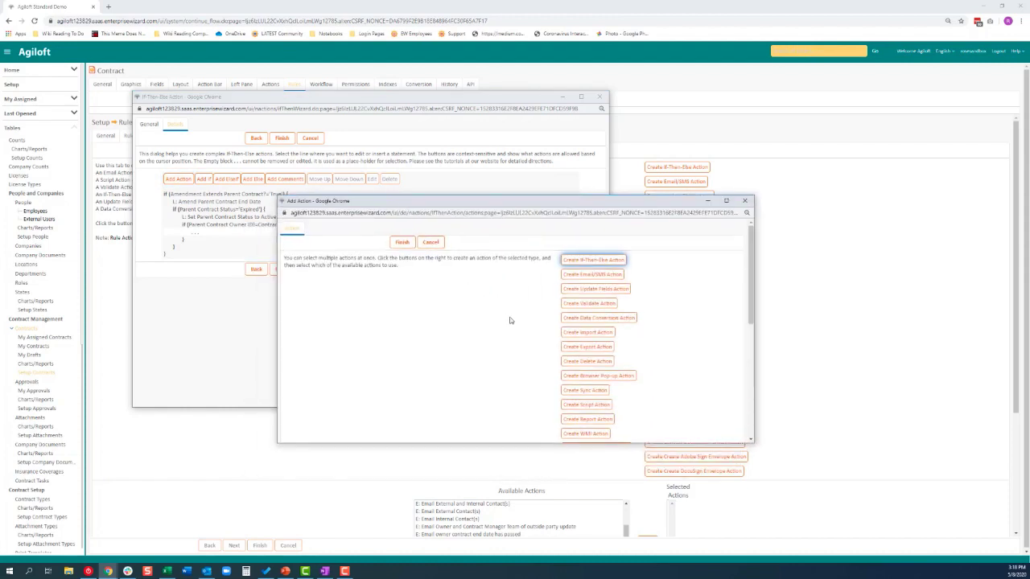
scroll(538, 347, "down", 5)
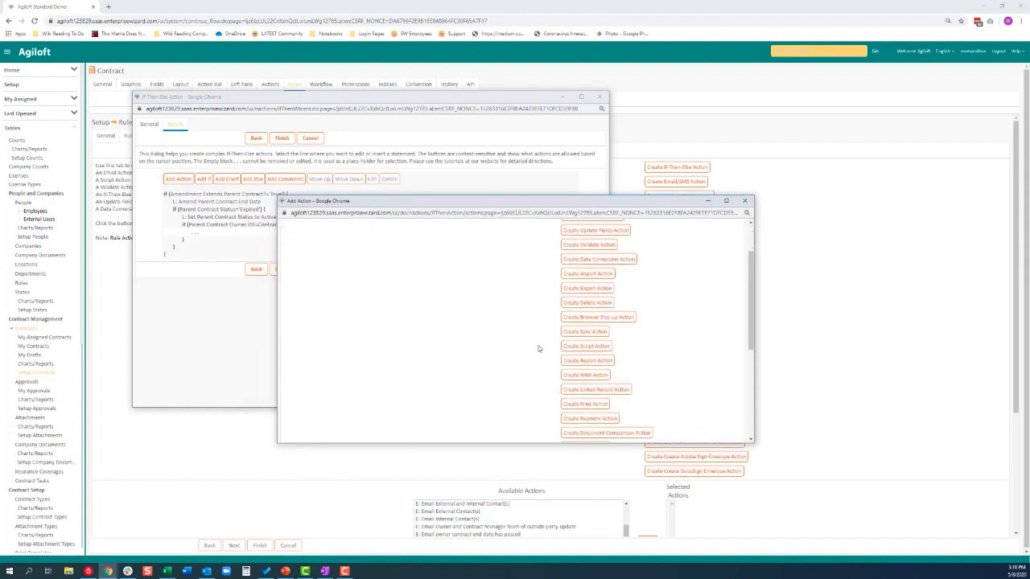
scroll(548, 329, "up", 5)
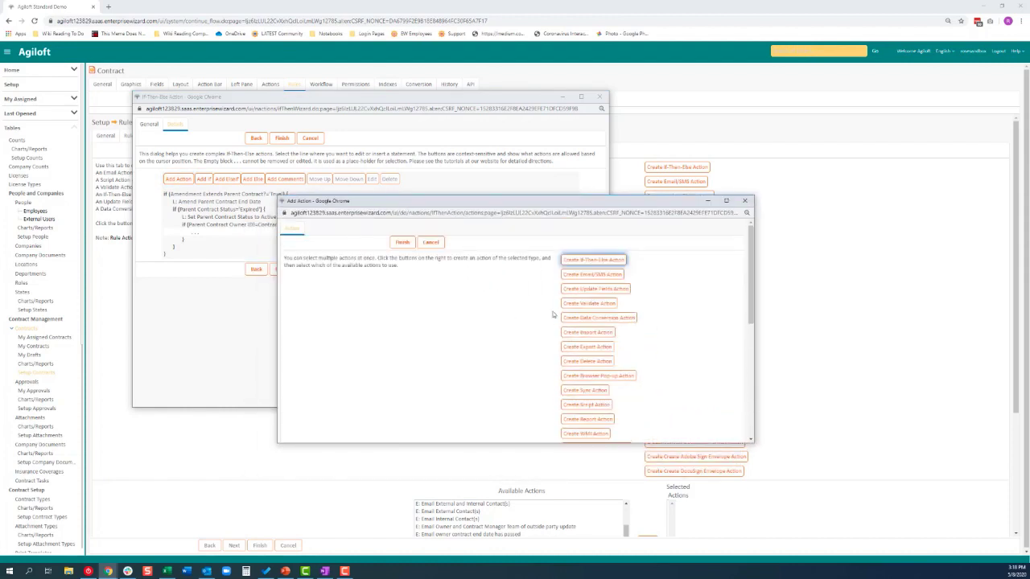
left_click(590, 273)
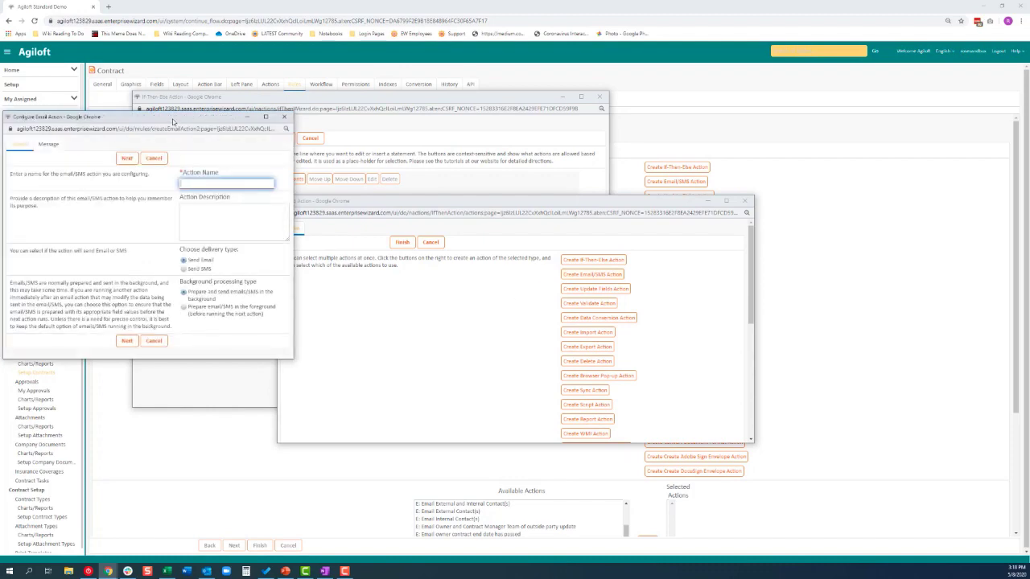
left_click_drag(173, 121, 419, 244)
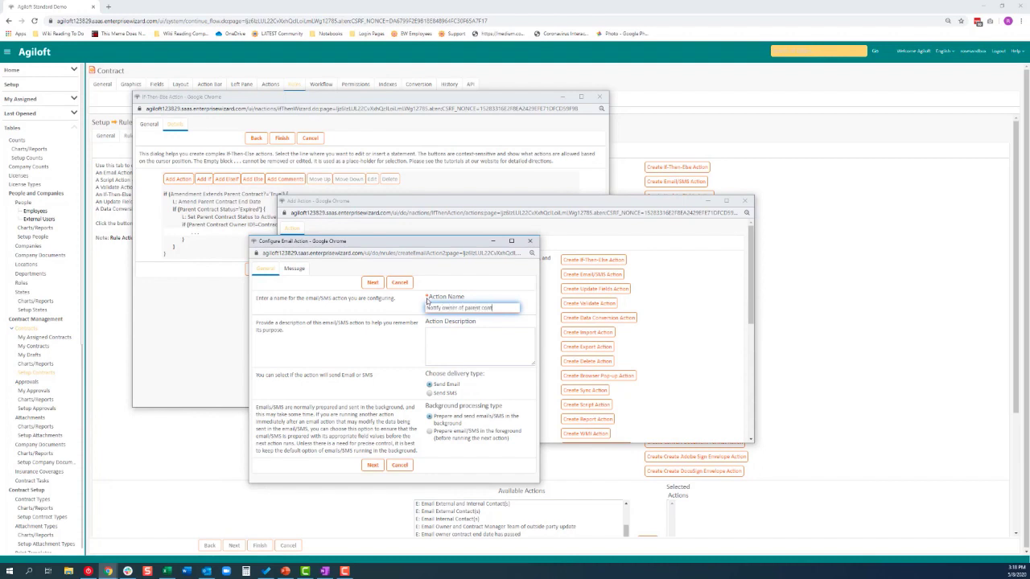
type("it was extended/made active")
left_click(405, 338)
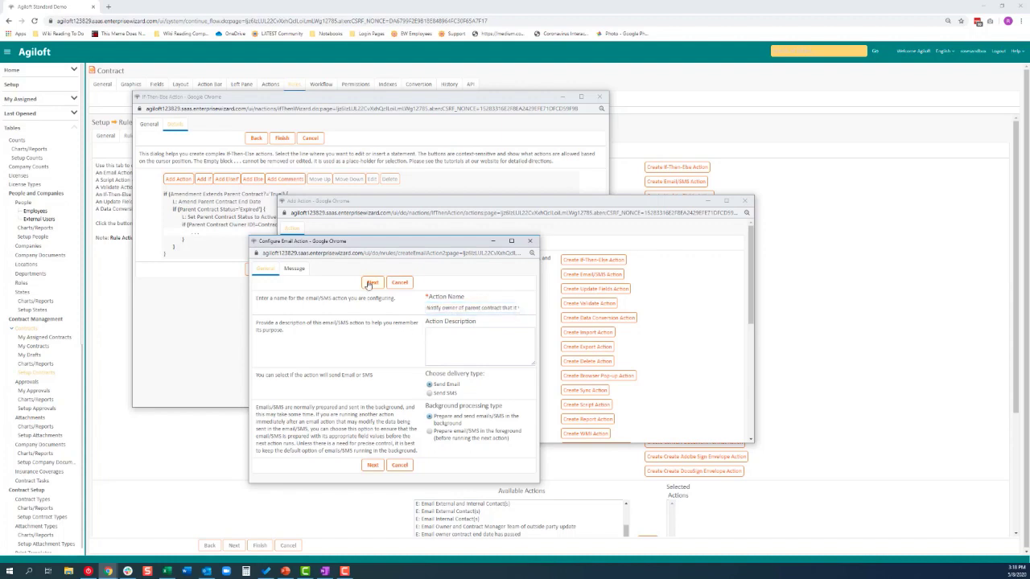
left_click(370, 283)
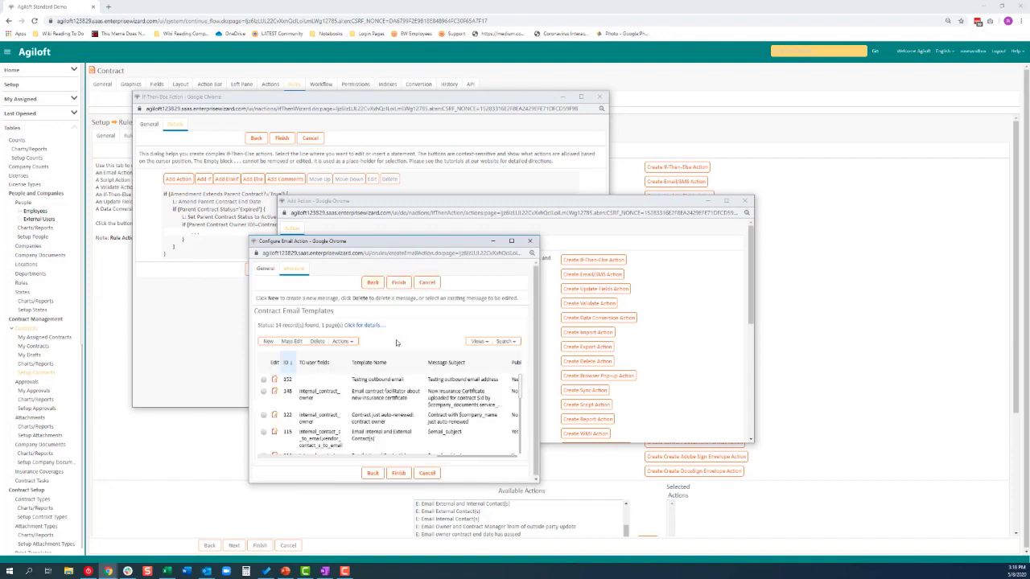
- Create a new email template addressed to the Parent Contract Owner user field, with the Users recipient option off
left_click(268, 342)
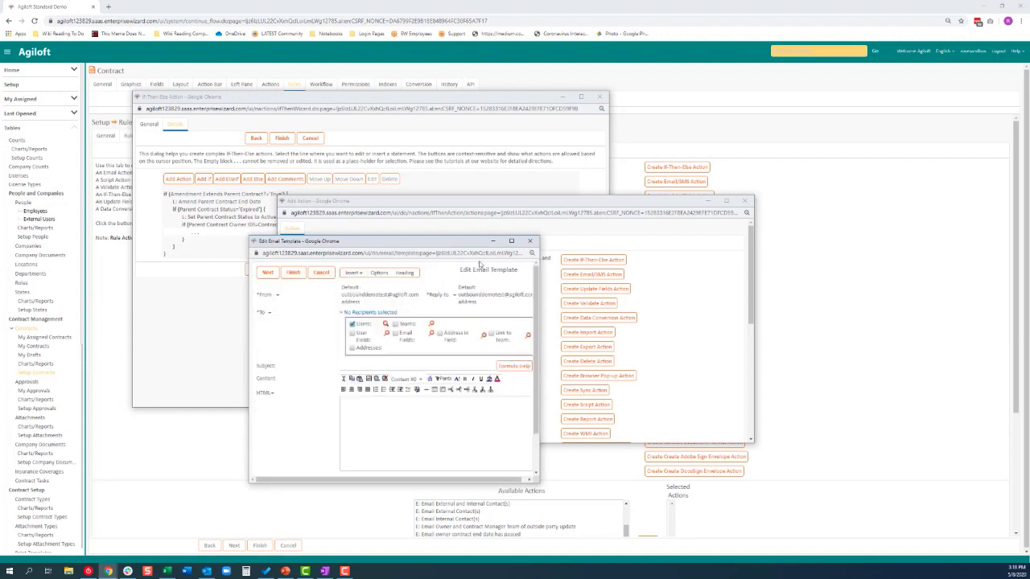
left_click(353, 325)
left_click(352, 335)
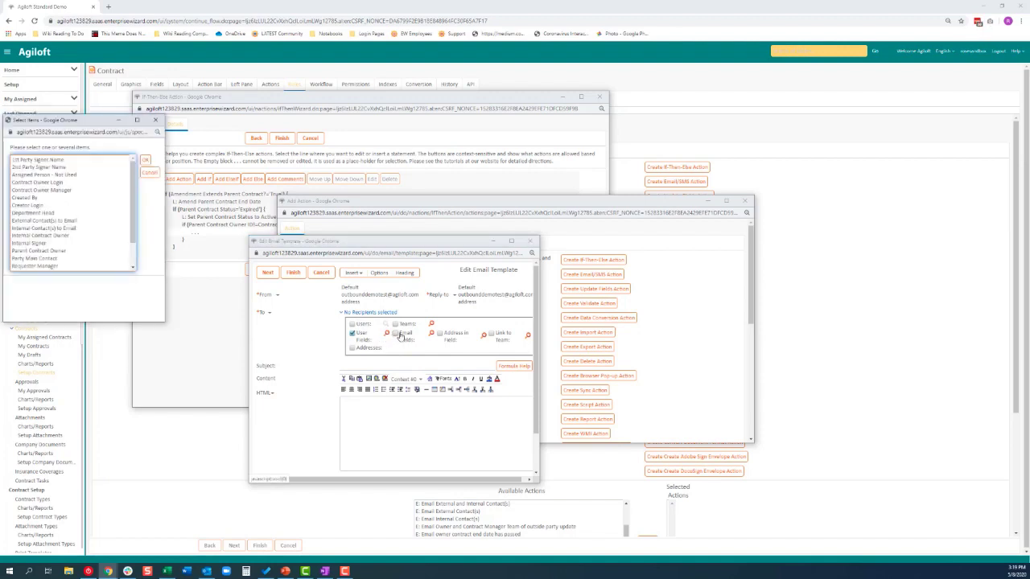
scroll(63, 251, "down", 2)
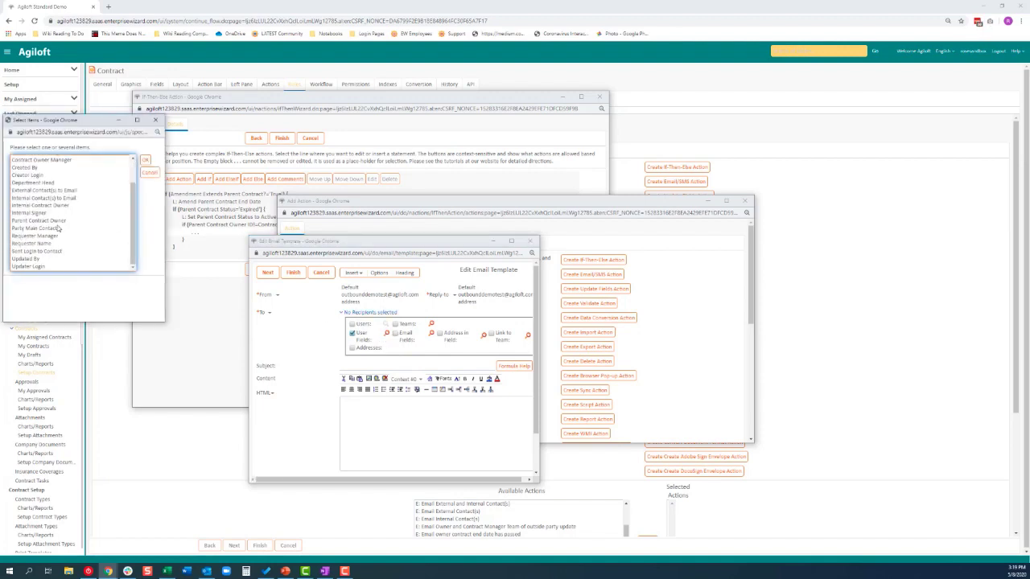
left_click(56, 222)
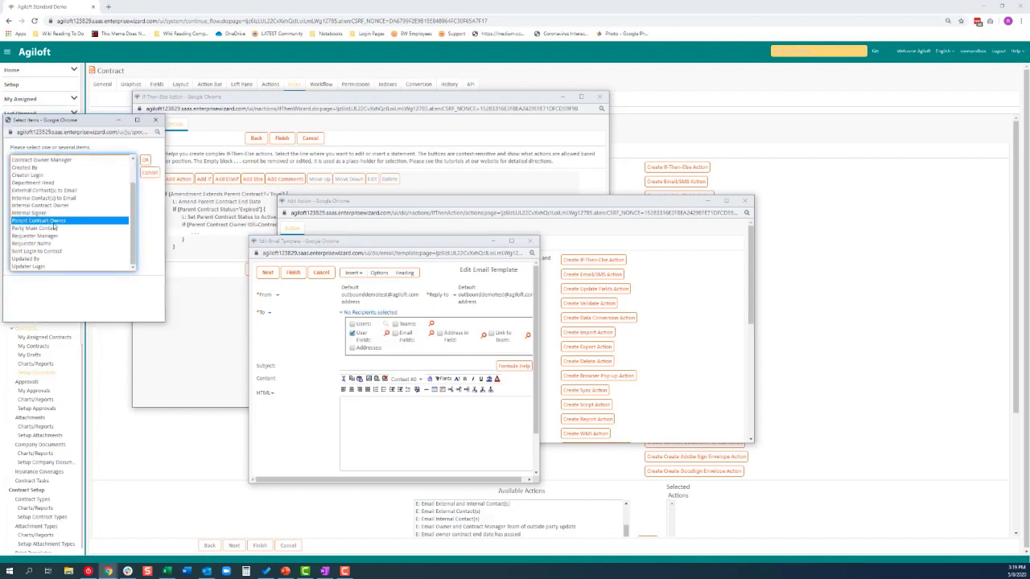
left_click(146, 161)
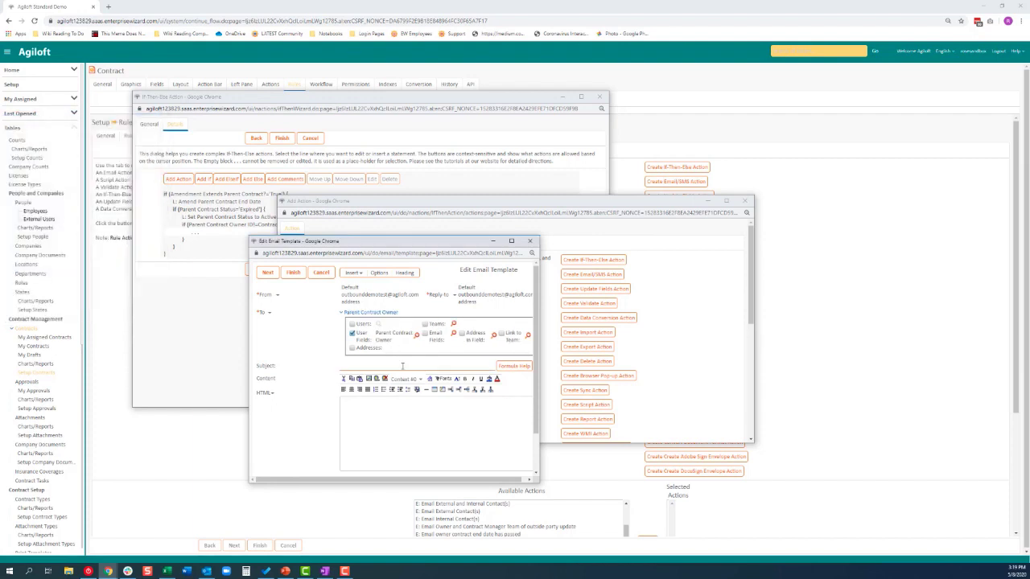
- Set the email template's subject to "A contract has been set to active"
left_click(402, 366)
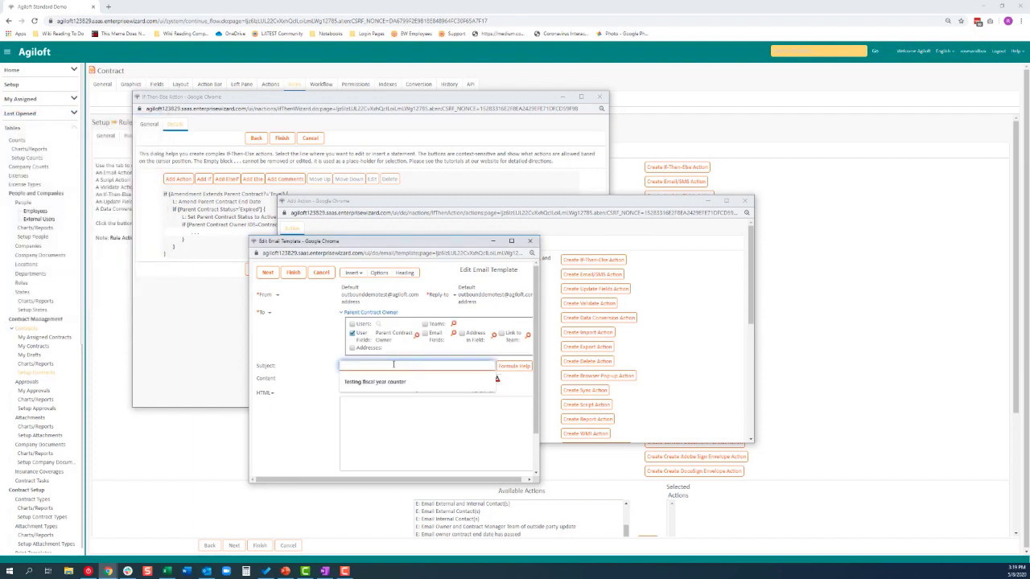
type("A contract has been set to ac")
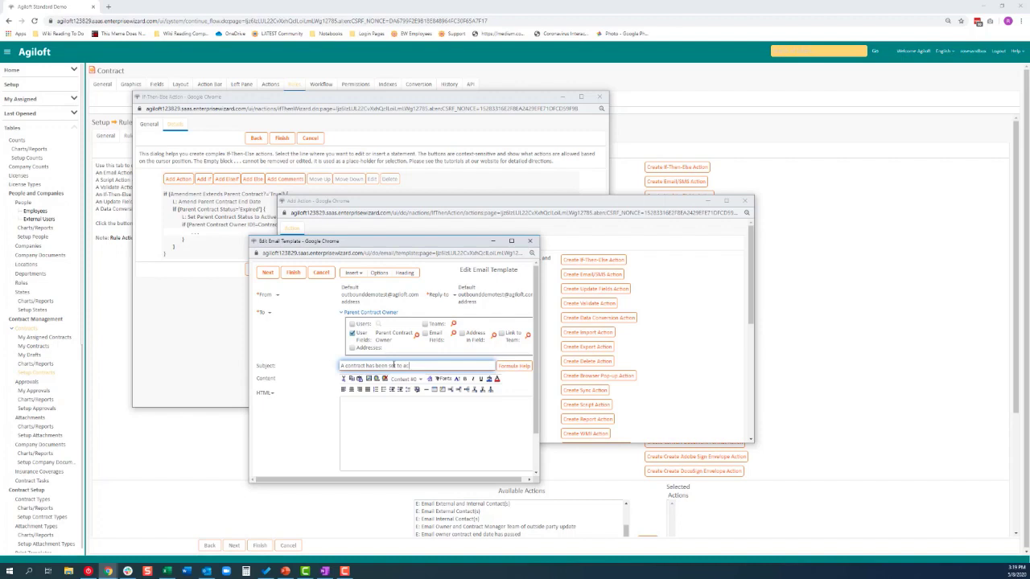
type("e")
- Write the email body "A contract of which you are the owner has been changed to active status with an extended end date due to an amendment."
left_click(387, 411)
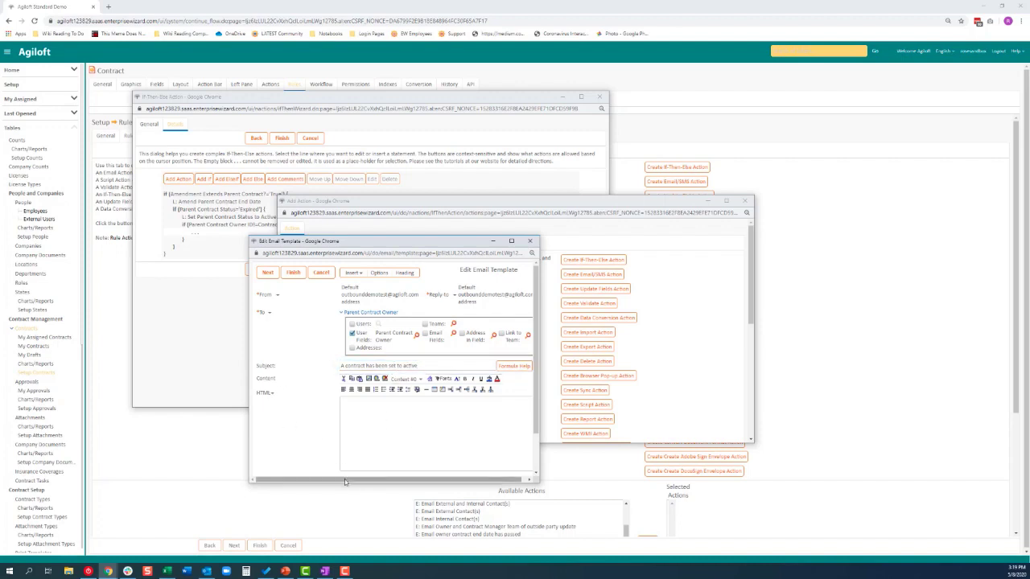
left_click_drag(346, 479, 351, 479)
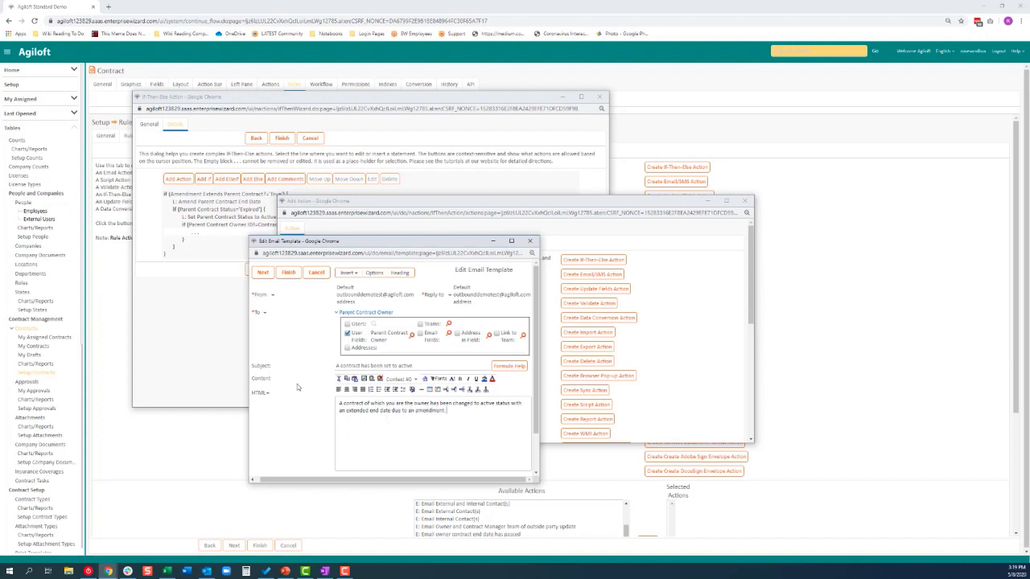
scroll(300, 411, "down", 1)
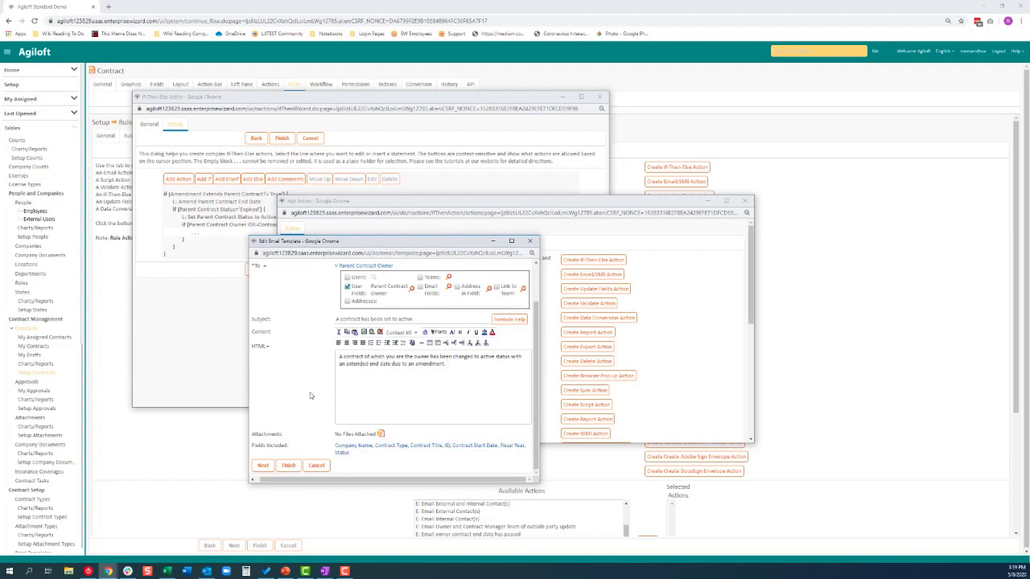
scroll(310, 398, "up", 1)
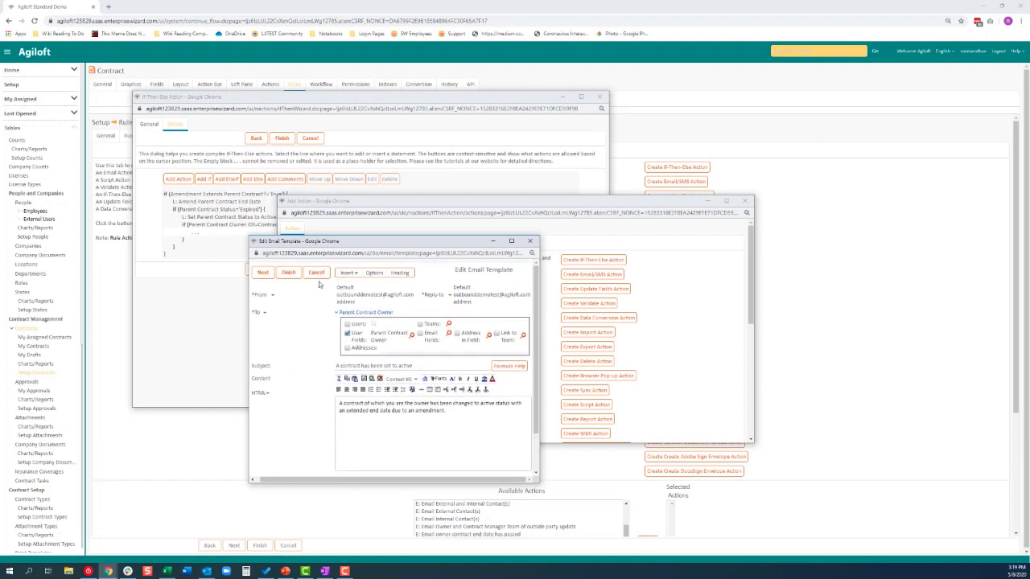
- Name the email template "Email parent contract owner" and save it
left_click(289, 274)
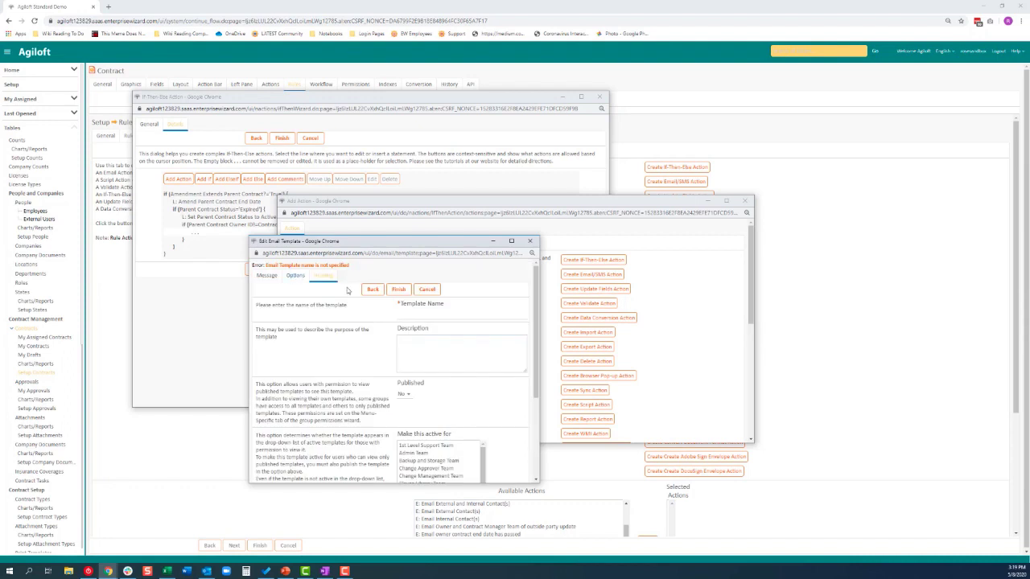
left_click(426, 315)
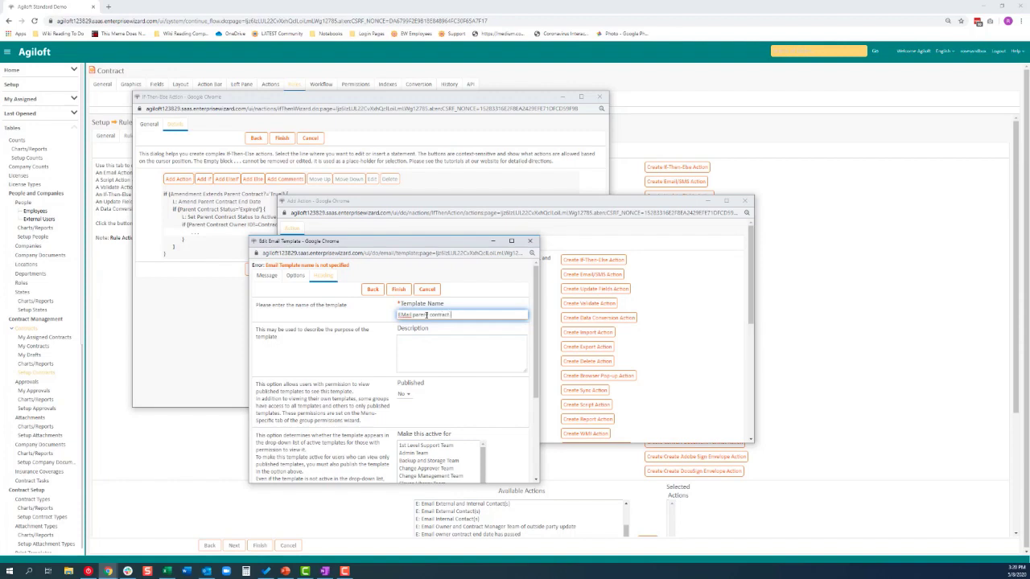
right_click(404, 317)
left_click(412, 321)
left_click(395, 290)
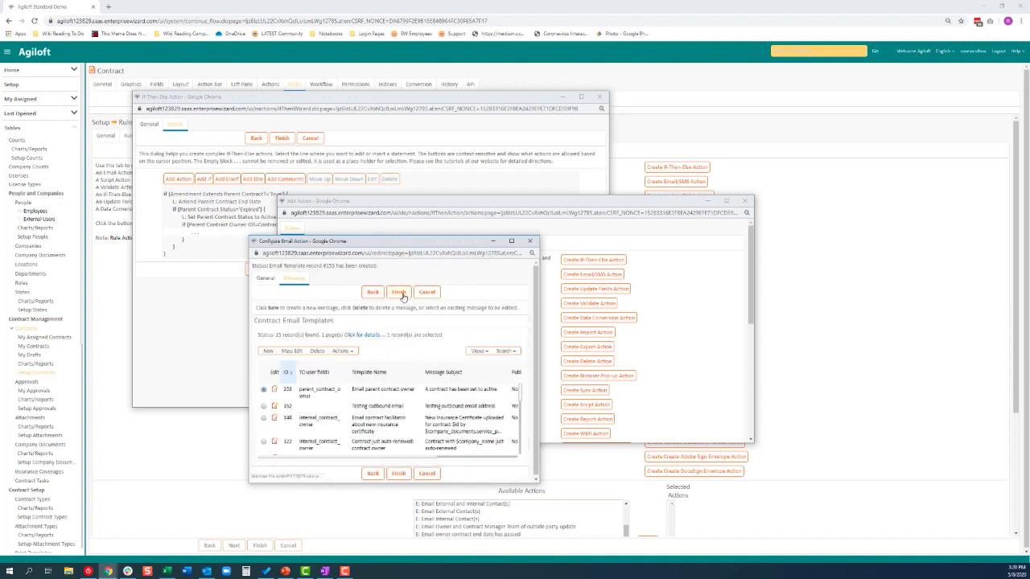
- Add the parent contract owner notification to the Parent Contract Owner ID If block and finish the If-Then-Else action
left_click(399, 292)
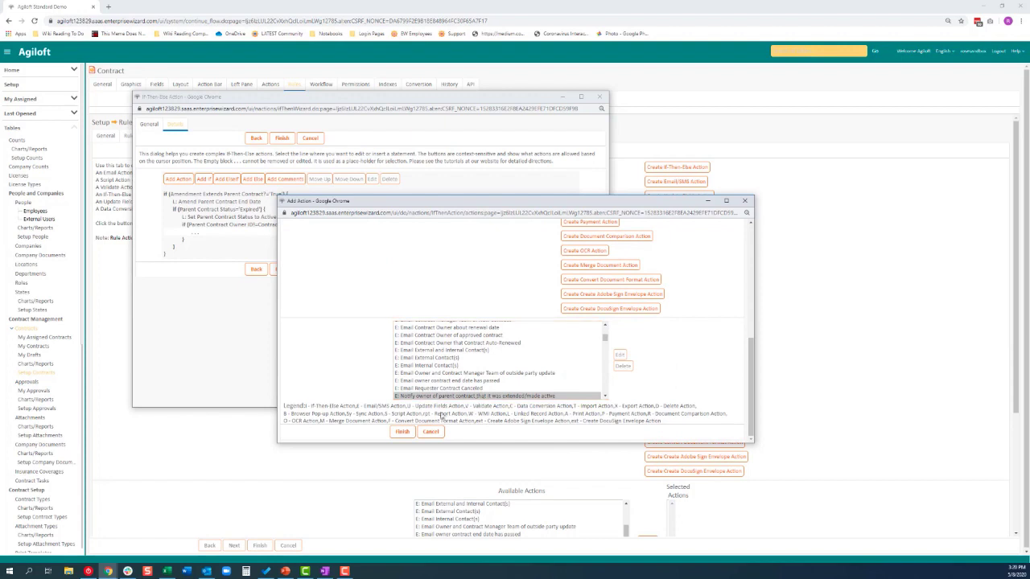
left_click(402, 432)
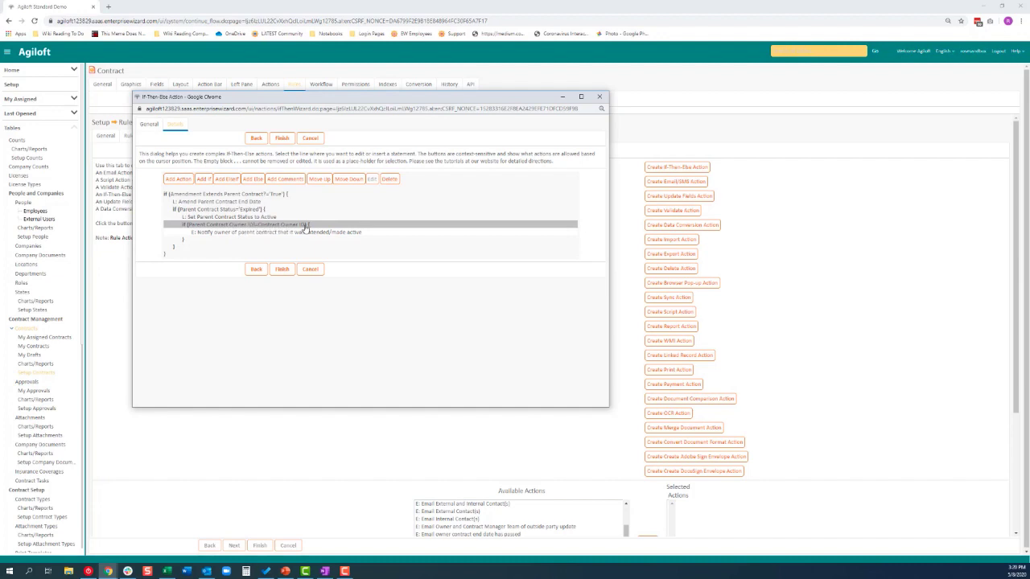
left_click(282, 271)
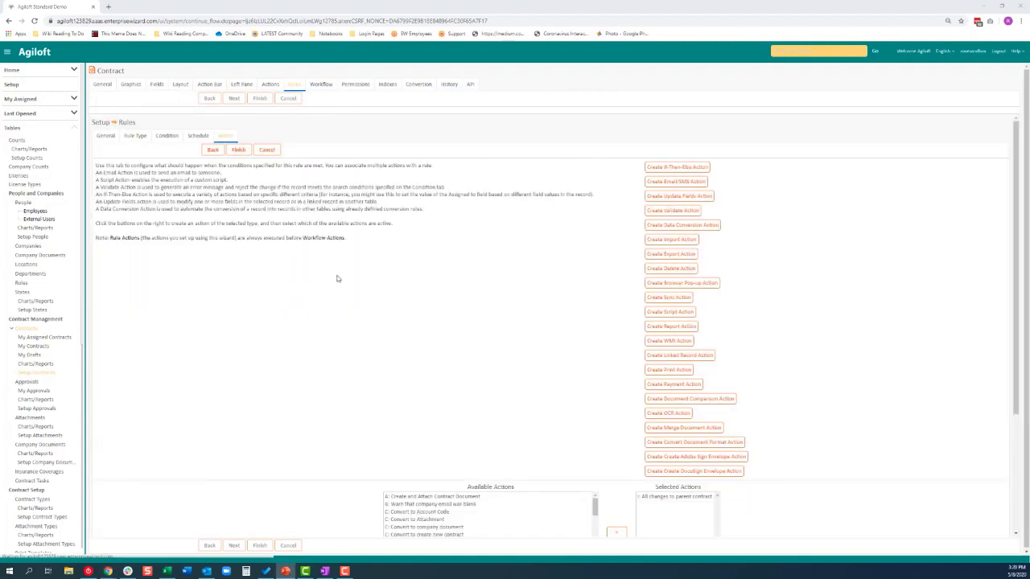
- Check the rule's selected actions for "All changes to parent contract" and save the rule
scroll(535, 394, "down", 3)
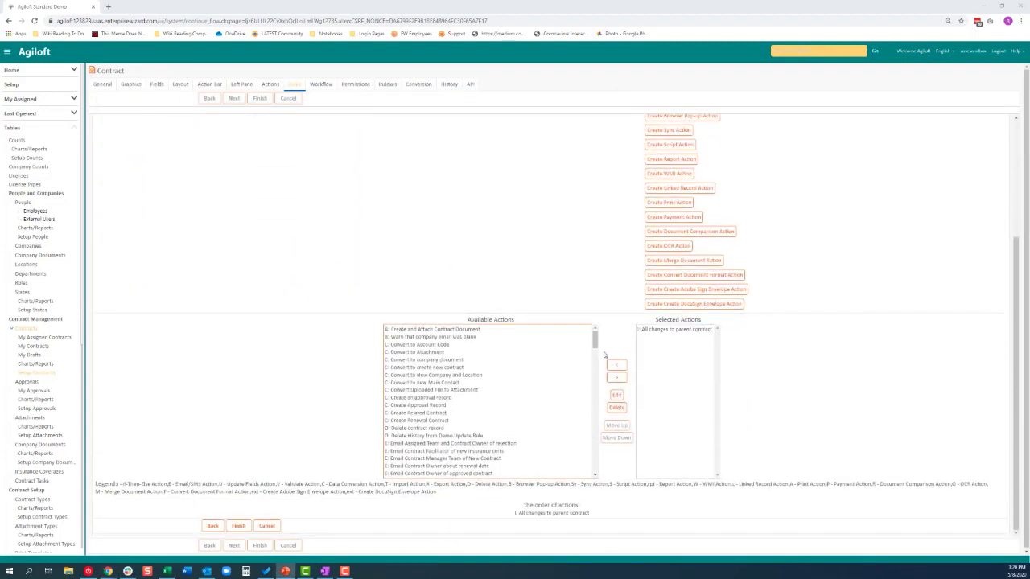
scroll(616, 345, "up", 3)
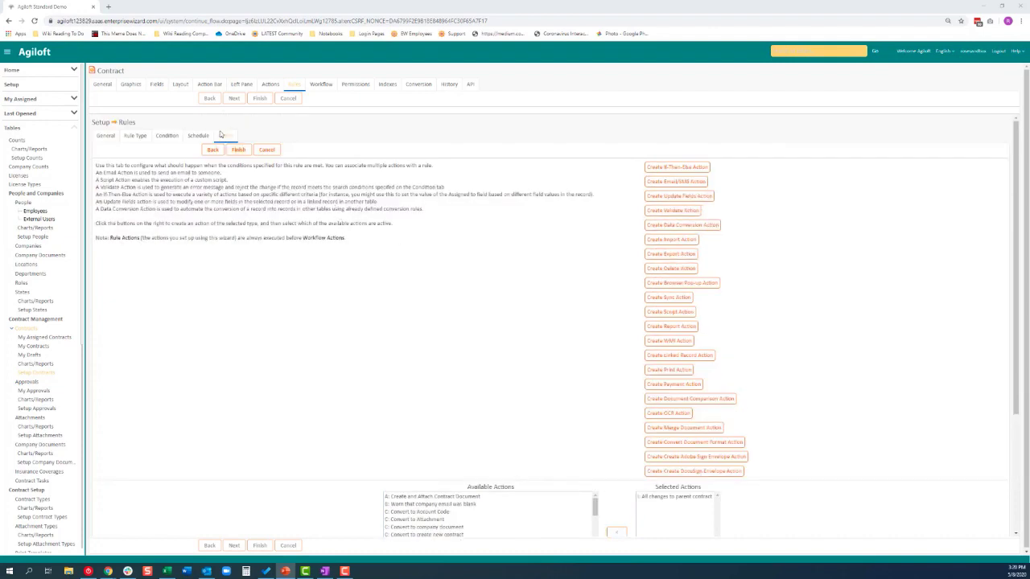
left_click(239, 151)
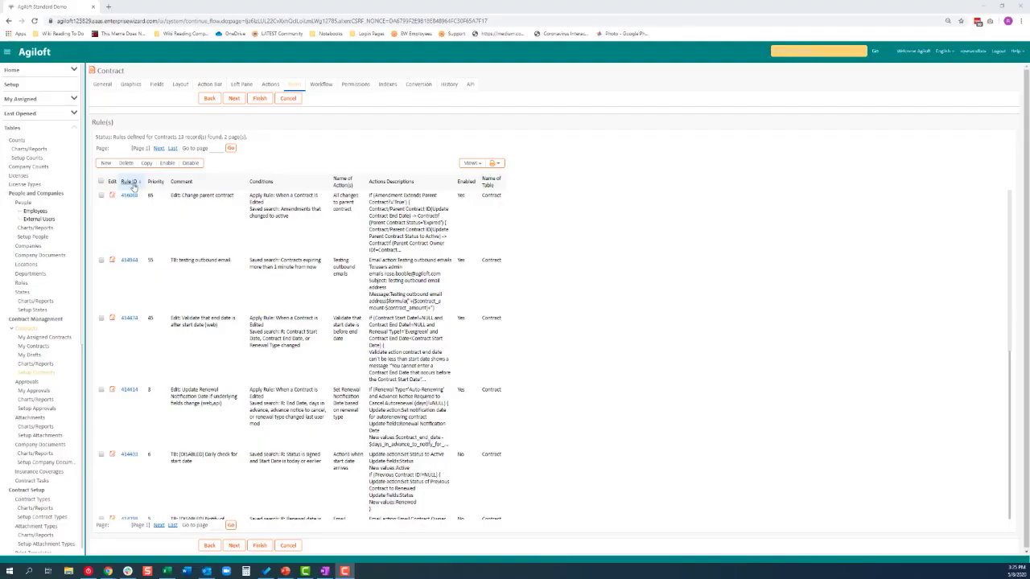
- Sort the Contract rules by Rule ID and open the rule "Edit: Most edit actions by web or api"
left_click(134, 185)
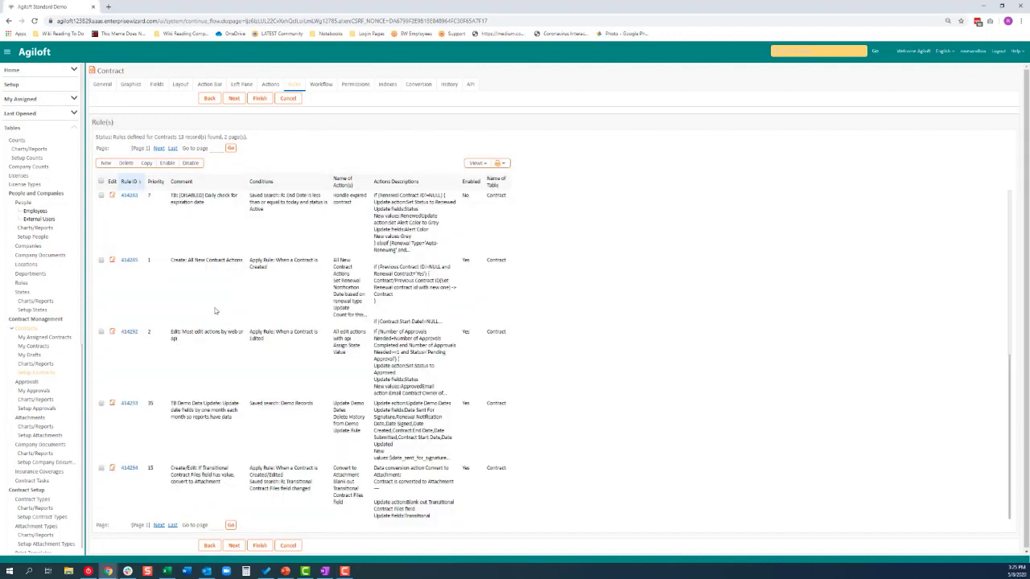
scroll(214, 366, "down", 1)
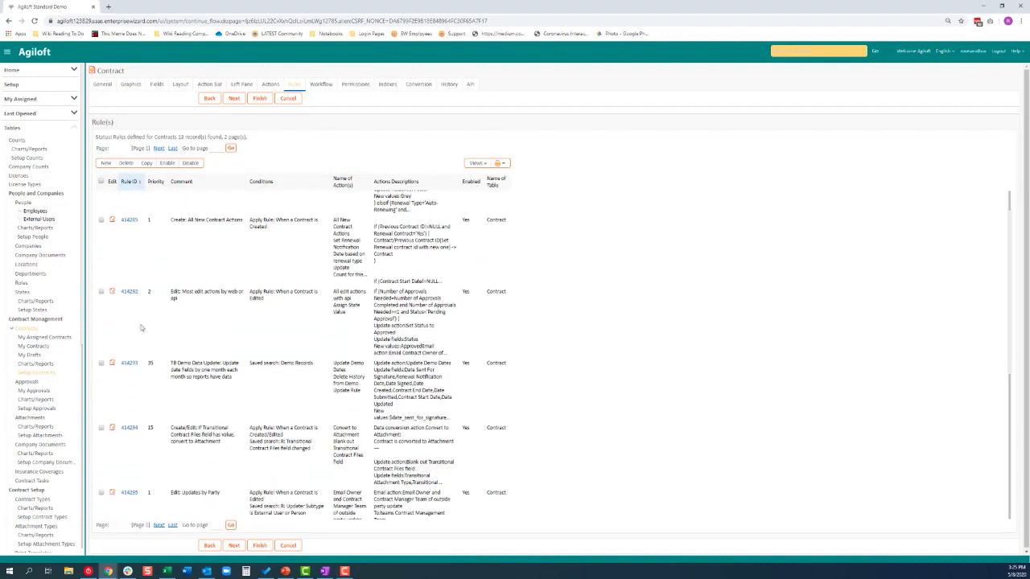
left_click(112, 292)
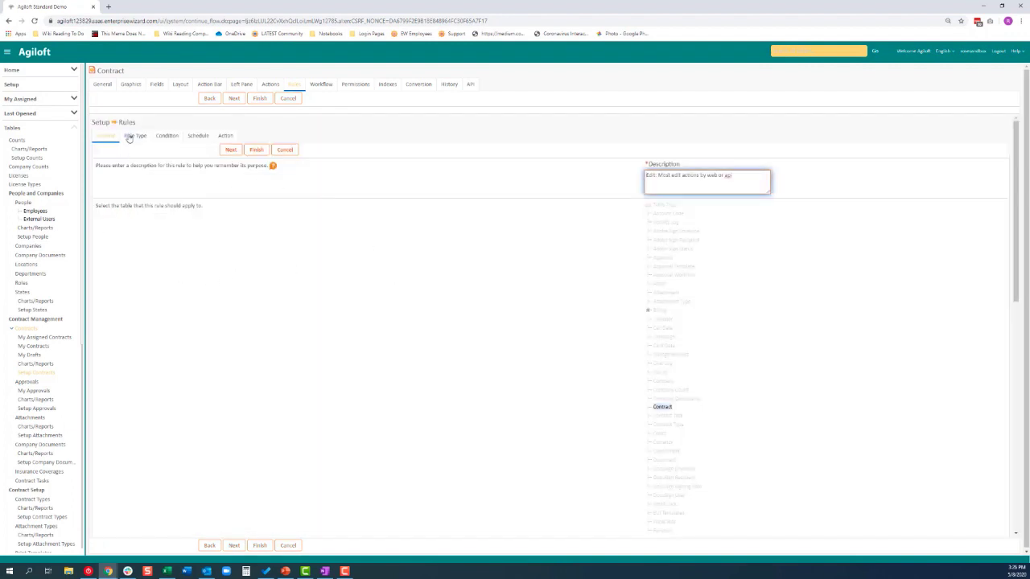
- Review the rule type, trigger conditions and selected actions of the "Edit: Most edit actions by web or api" rule
left_click(131, 137)
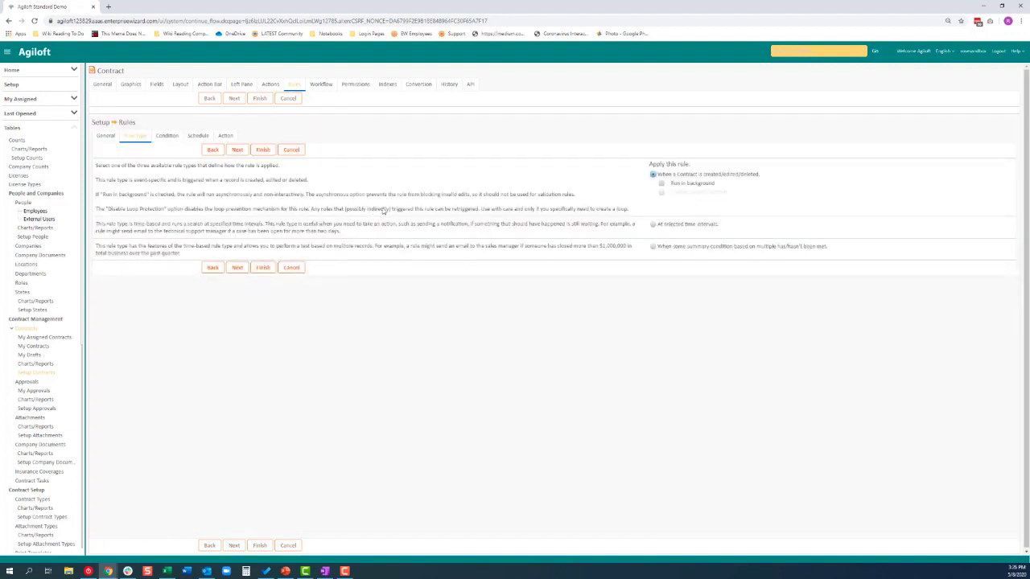
left_click(166, 136)
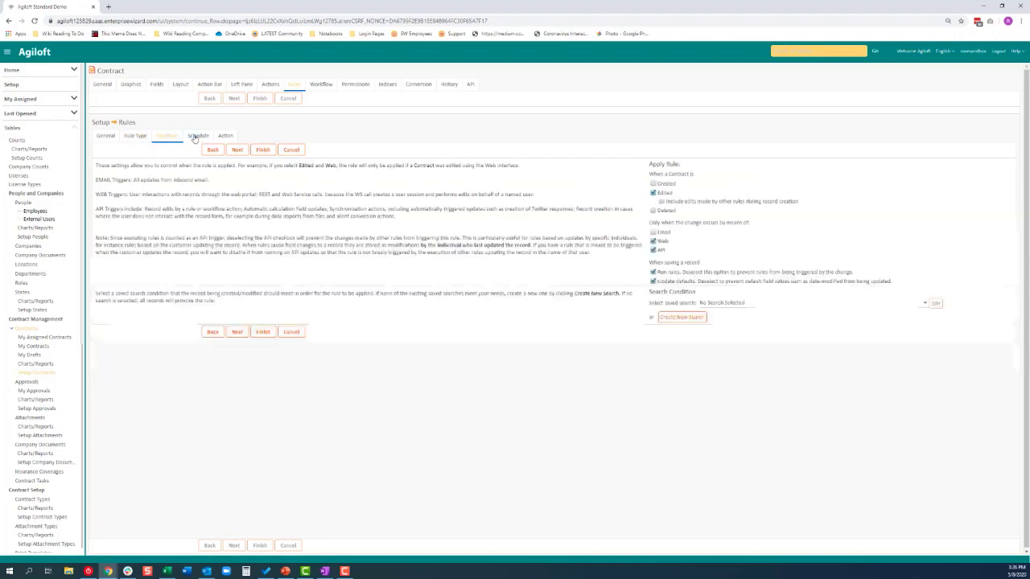
left_click(225, 136)
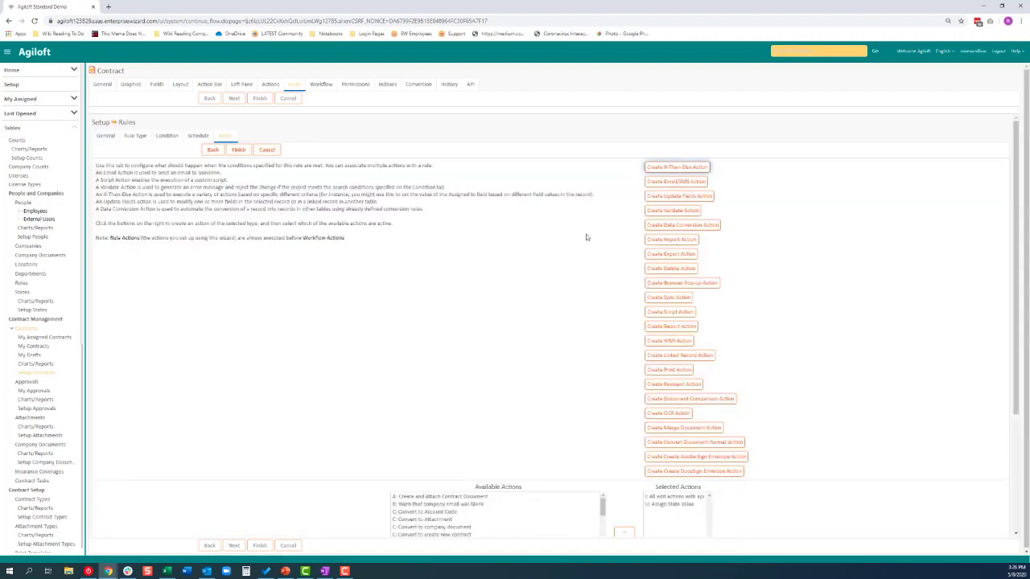
scroll(552, 365, "down", 3)
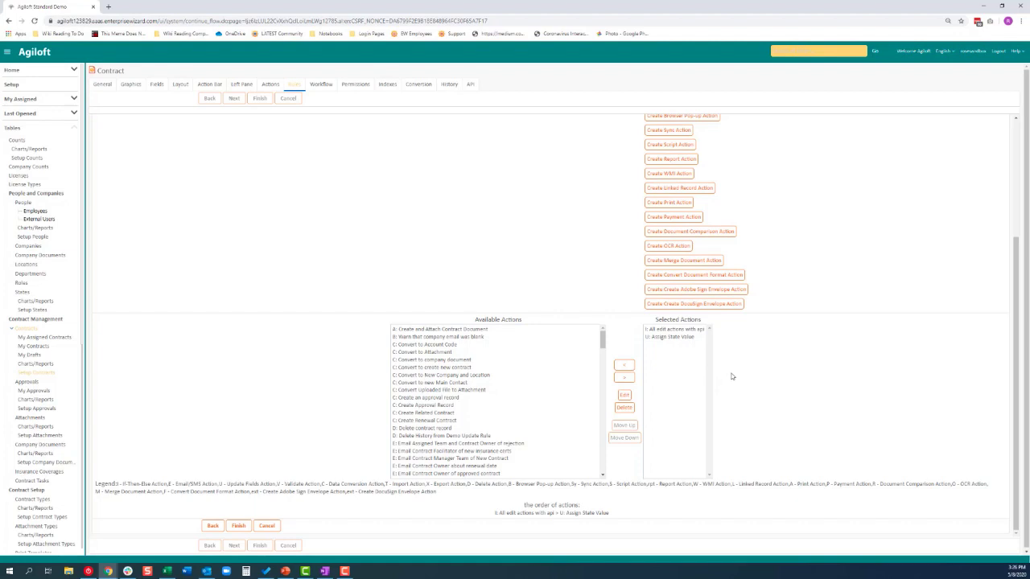
scroll(727, 374, "up", 3)
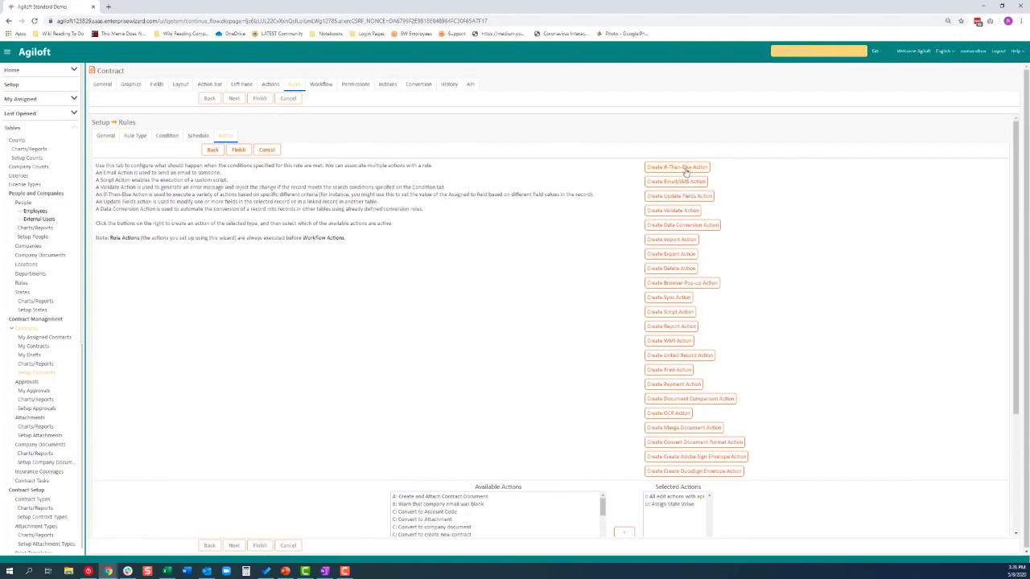
- Create an If-Then-Else action named "Validate New Parent Contract End Date" for the rule and proceed to its details
left_click(684, 167)
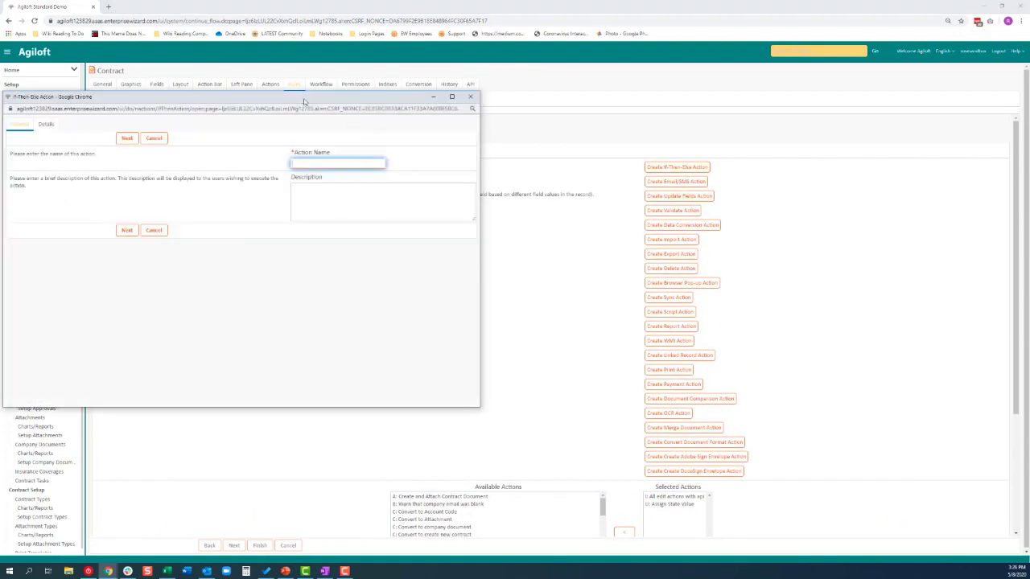
left_click_drag(304, 102, 413, 119)
left_click(426, 179)
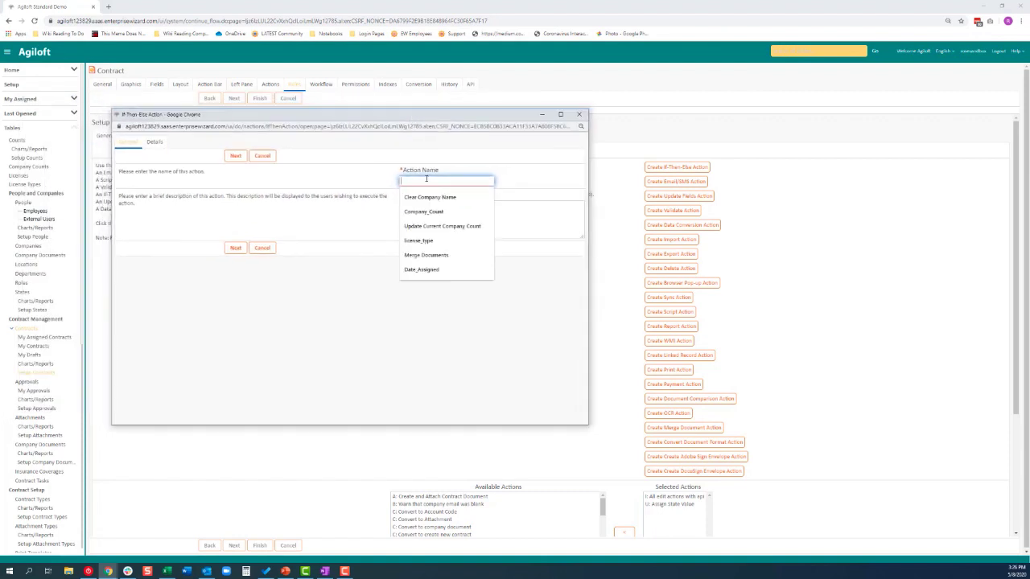
type("valid")
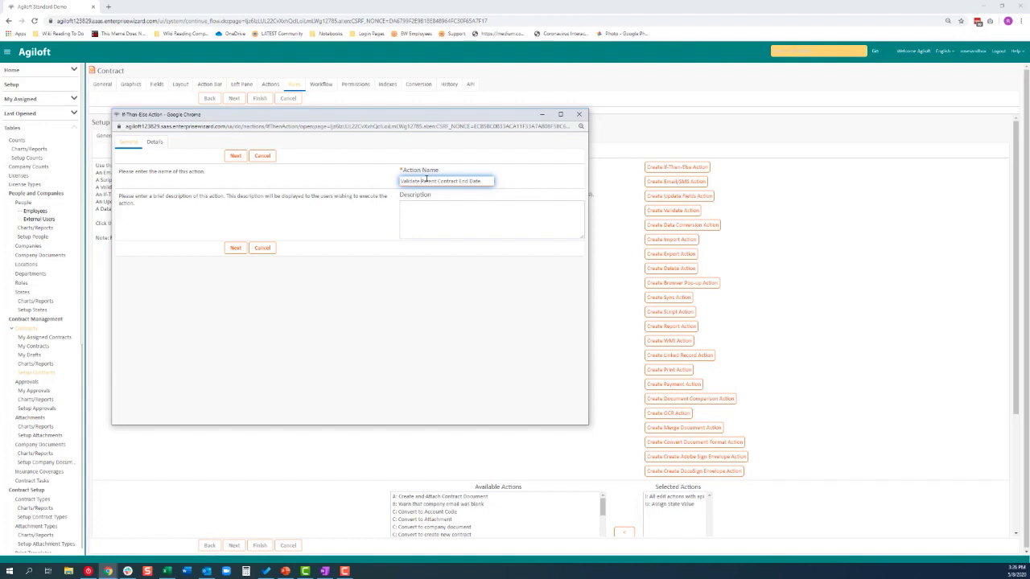
type("Rule")
left_click(235, 156)
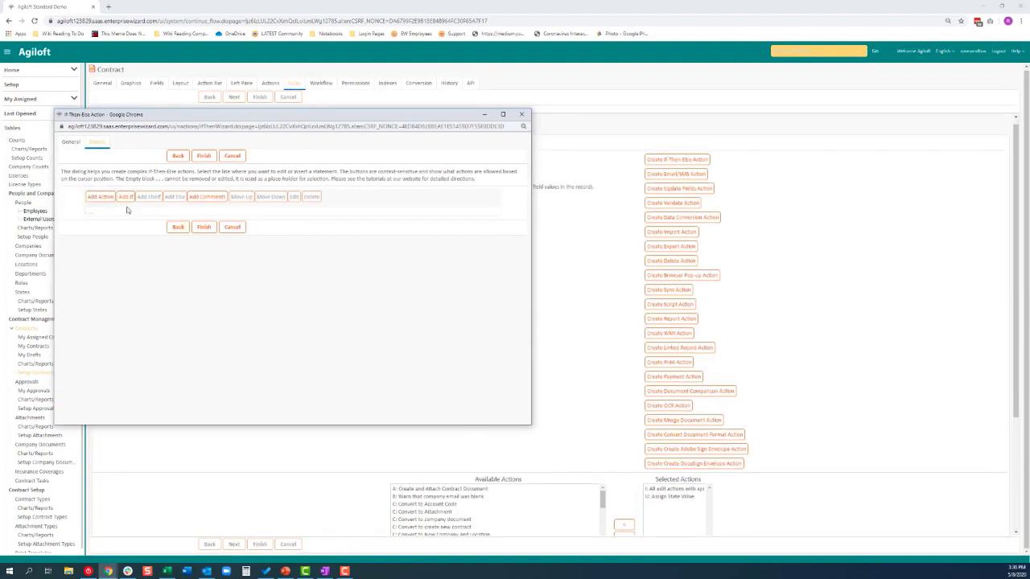
- Add an If block with a time filter where New Parent Contract End Date is greater than or equals 0 minutes old
left_click(125, 197)
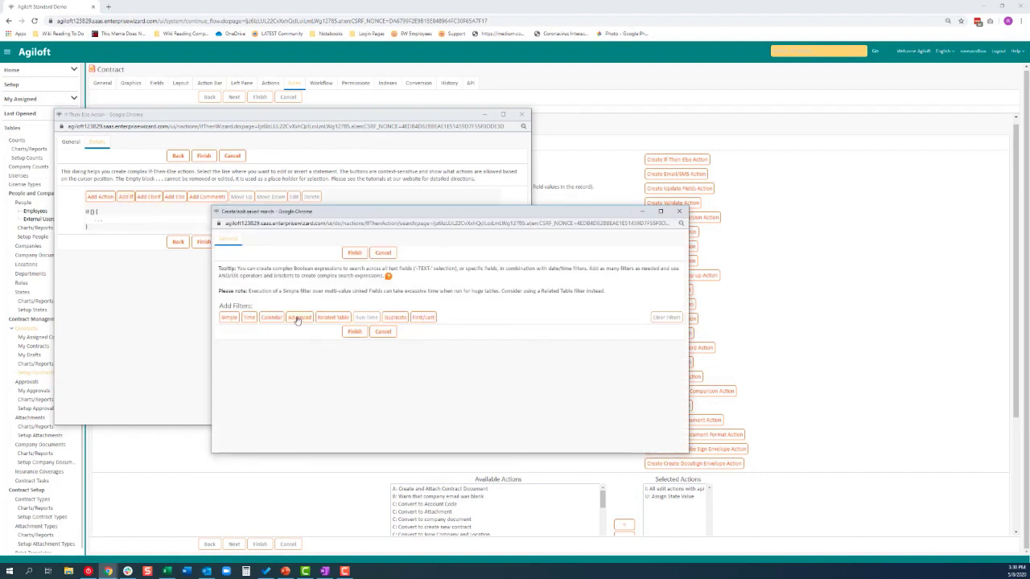
left_click(249, 318)
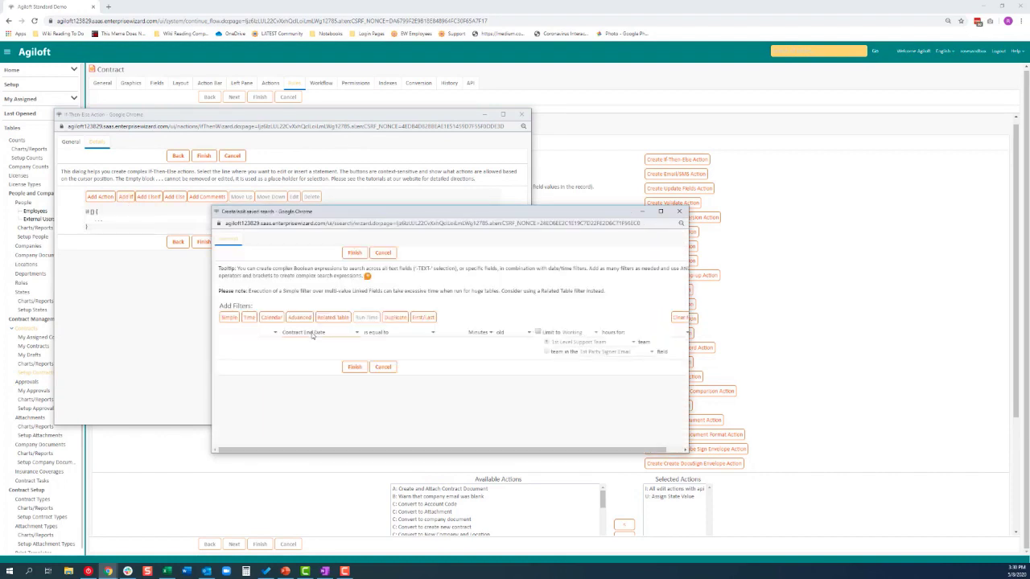
left_click(314, 333)
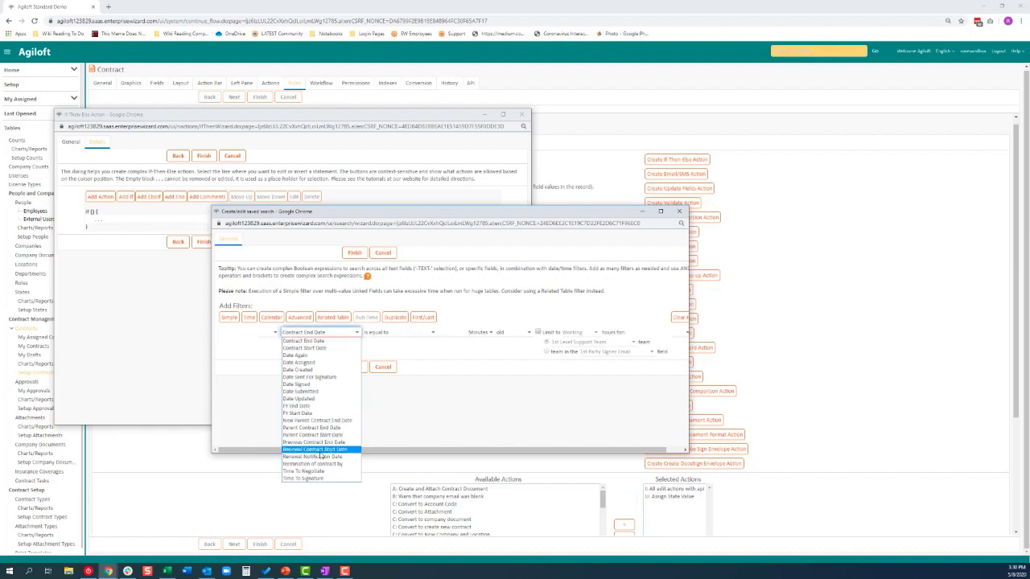
left_click(315, 421)
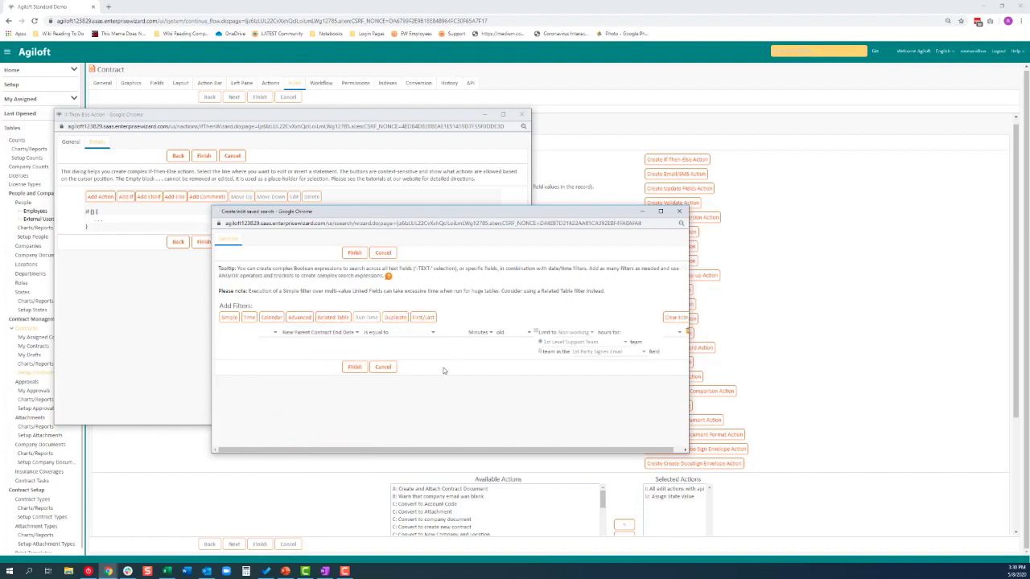
left_click(408, 333)
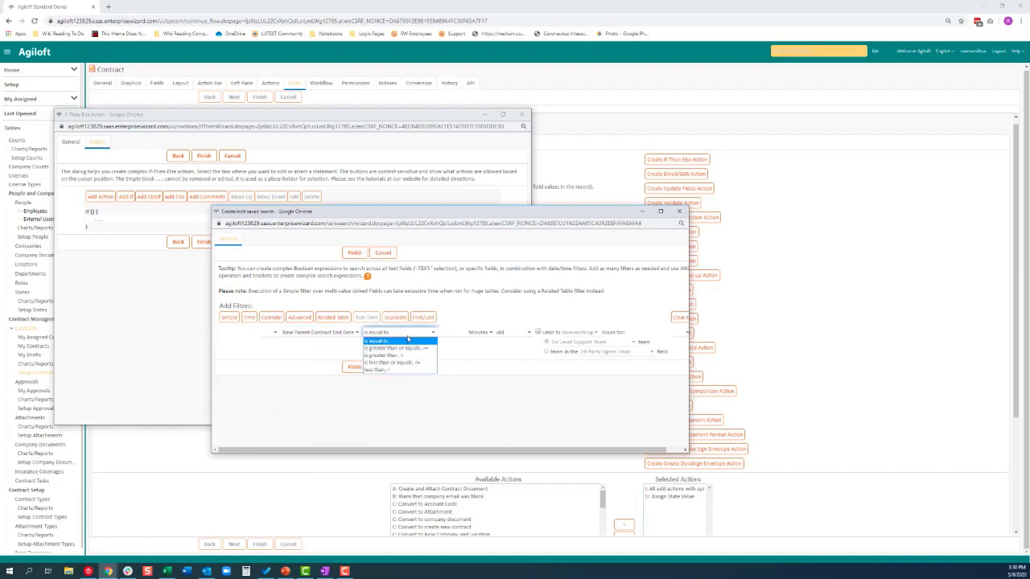
left_click(392, 348)
left_click(454, 334)
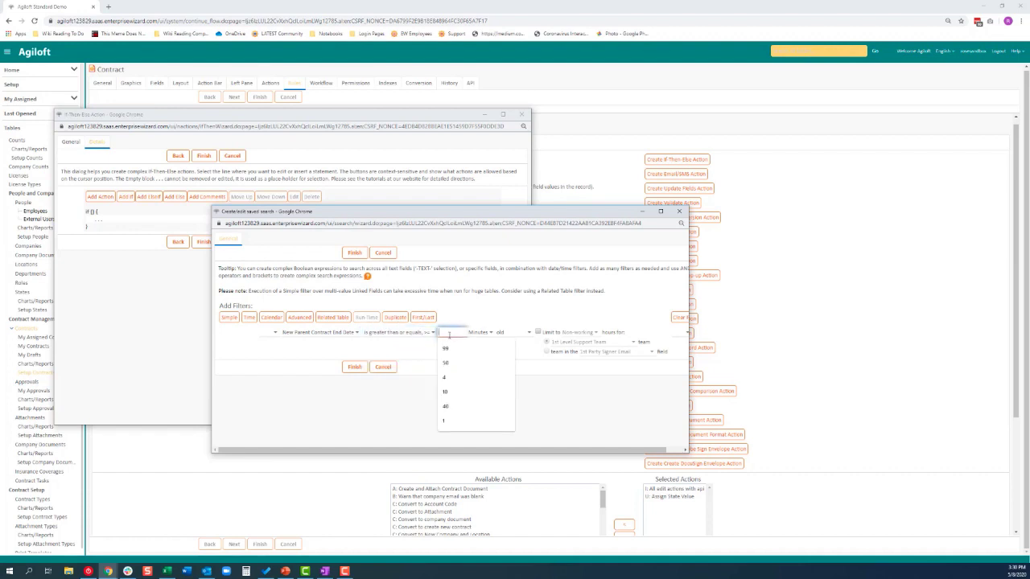
type("0")
left_click(513, 355)
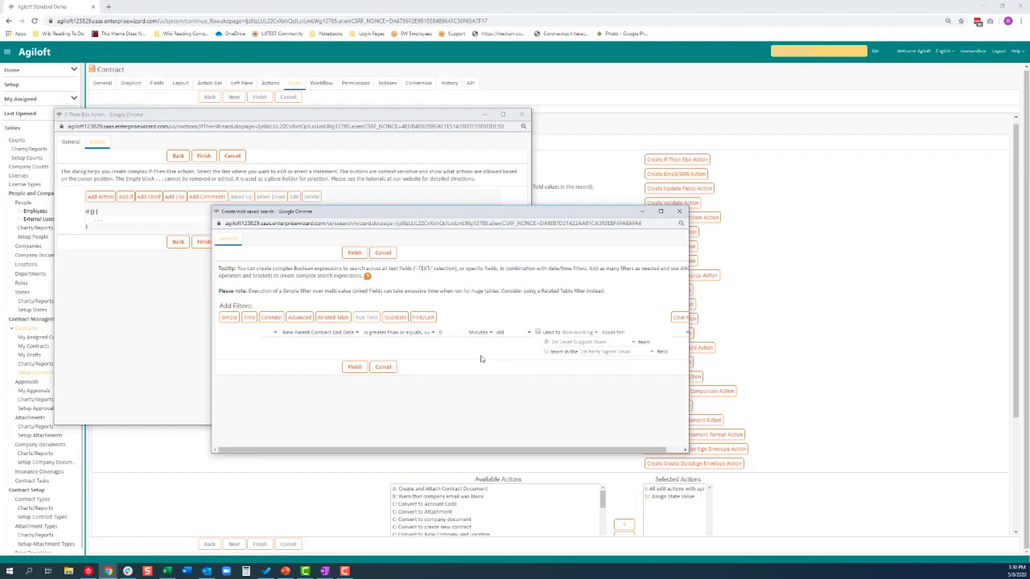
left_click(358, 368)
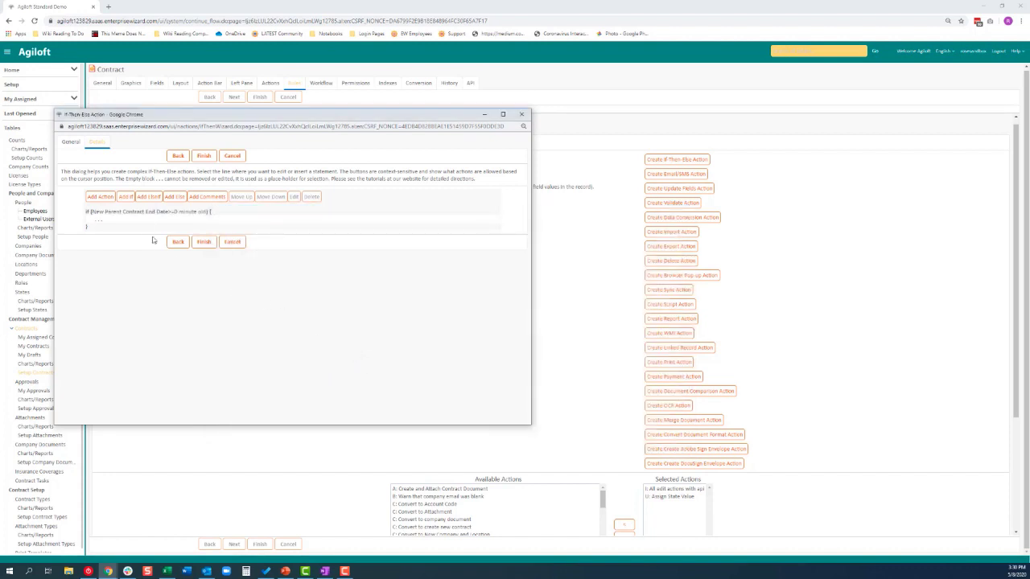
- Create a Validate action named "New Parent Contract End Date" described as "Notify the user that the new parent contract end date is in the past."
left_click(98, 197)
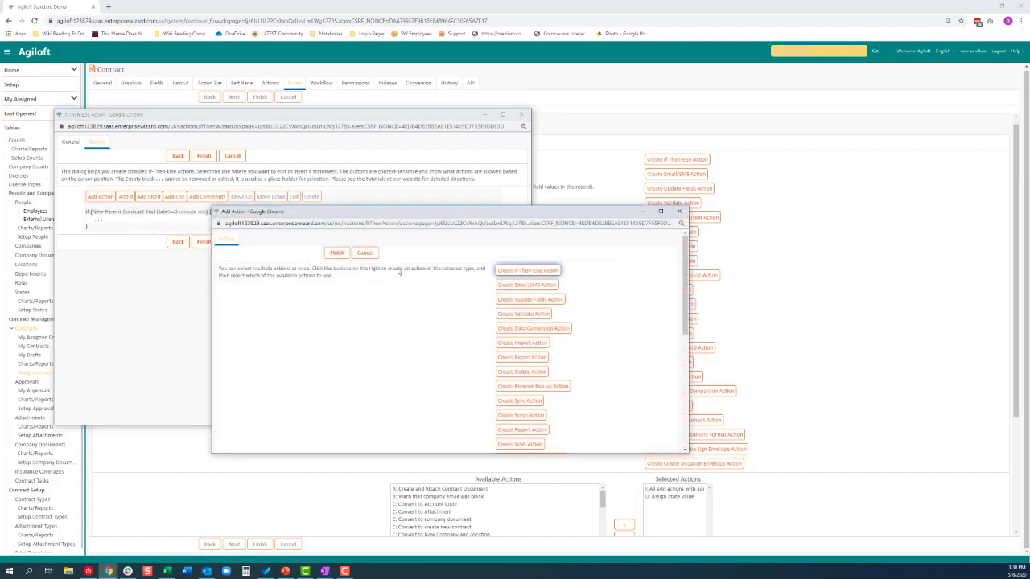
left_click(524, 314)
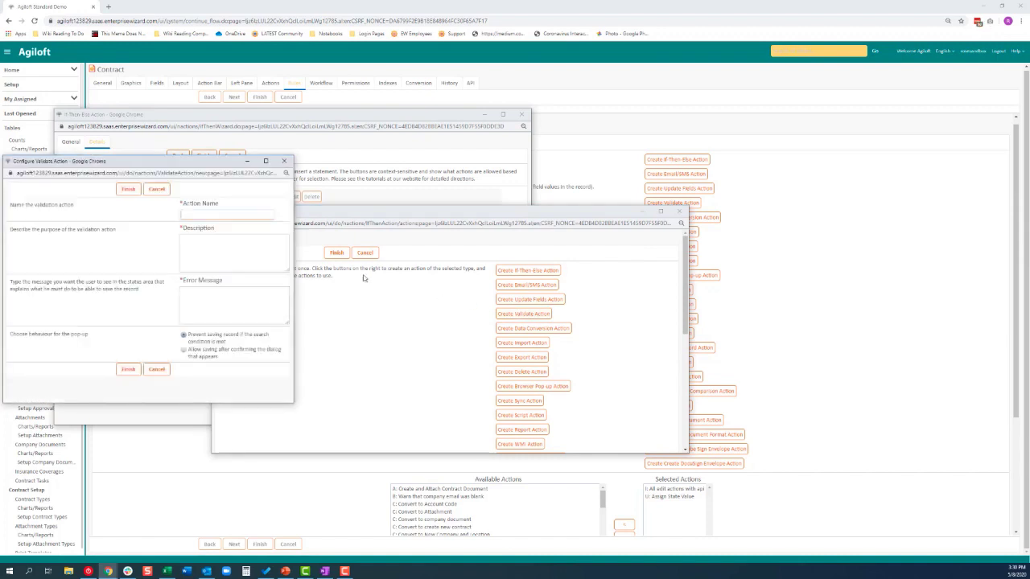
left_click(237, 214)
type("New Pare")
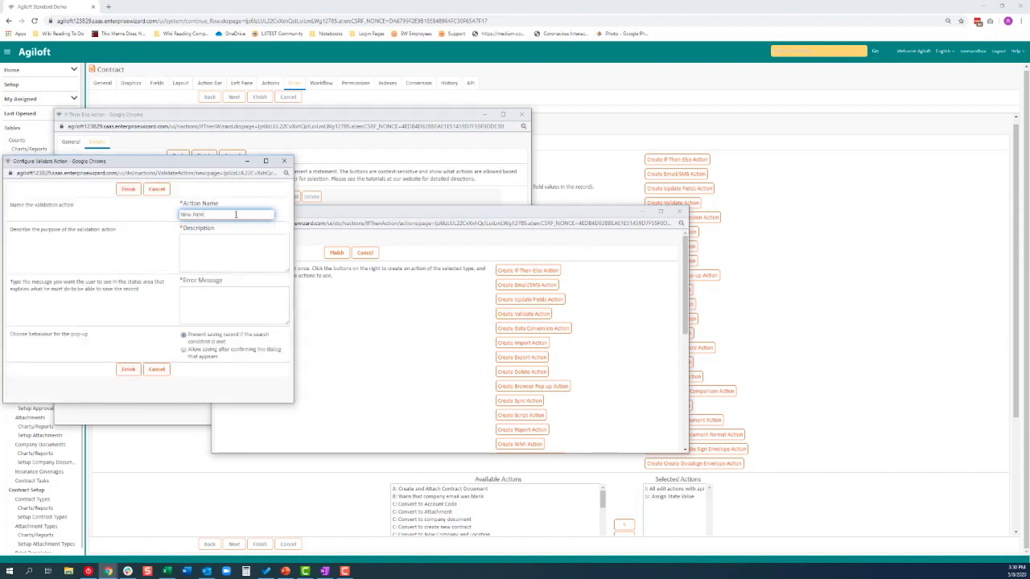
type("nt Contract End Date")
key("Tab")
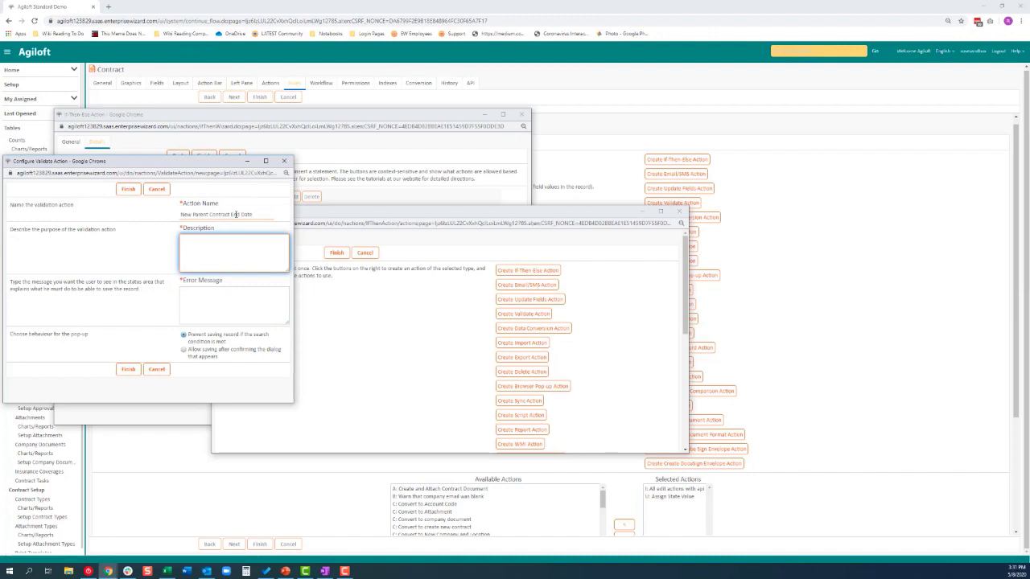
type("Notify the user that the new parent contract and date is in the past")
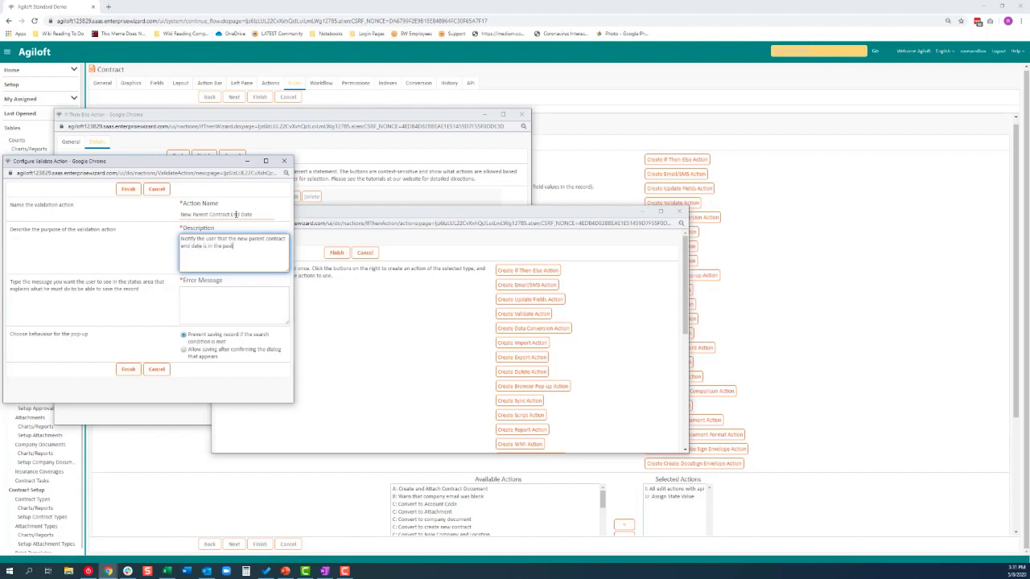
type(".")
- Set the error message to "Please select a New Parent Contract End Date in the future." and add the validation to the If block
key("Tab")
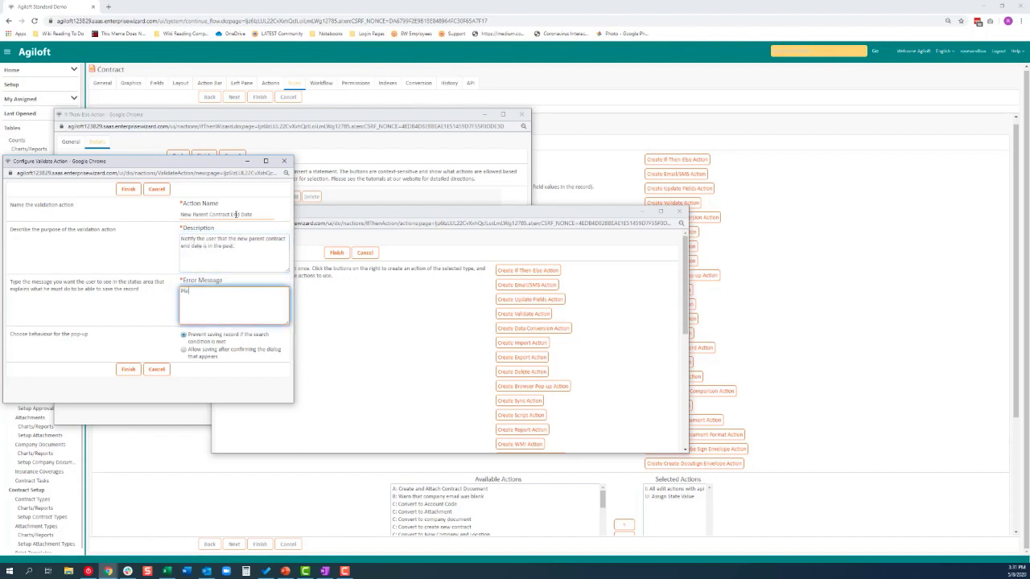
type("Please select a new")
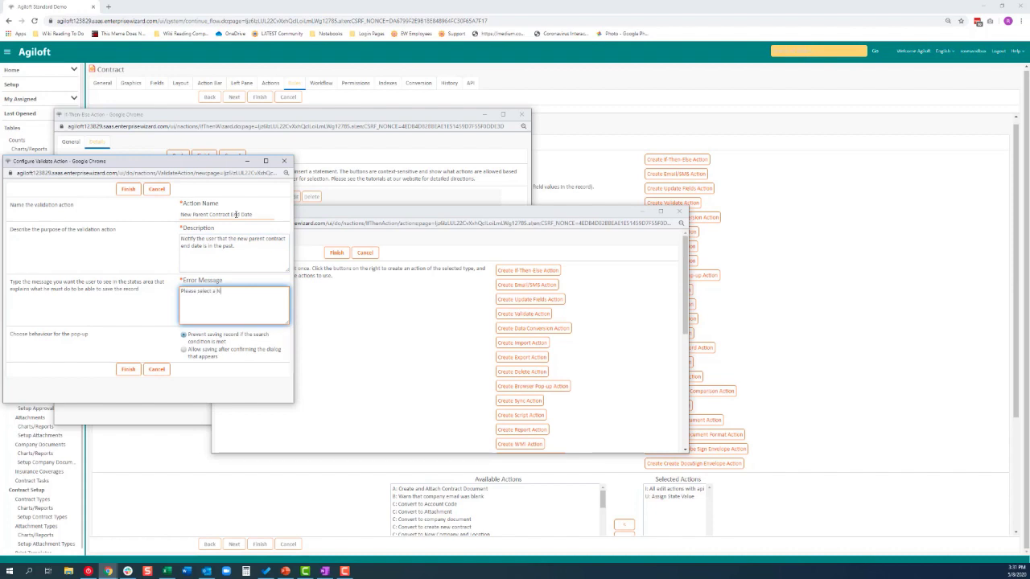
type("EW")
key("BackSpace")
key("BackSpace")
type("ew Parent Contract End Date in the")
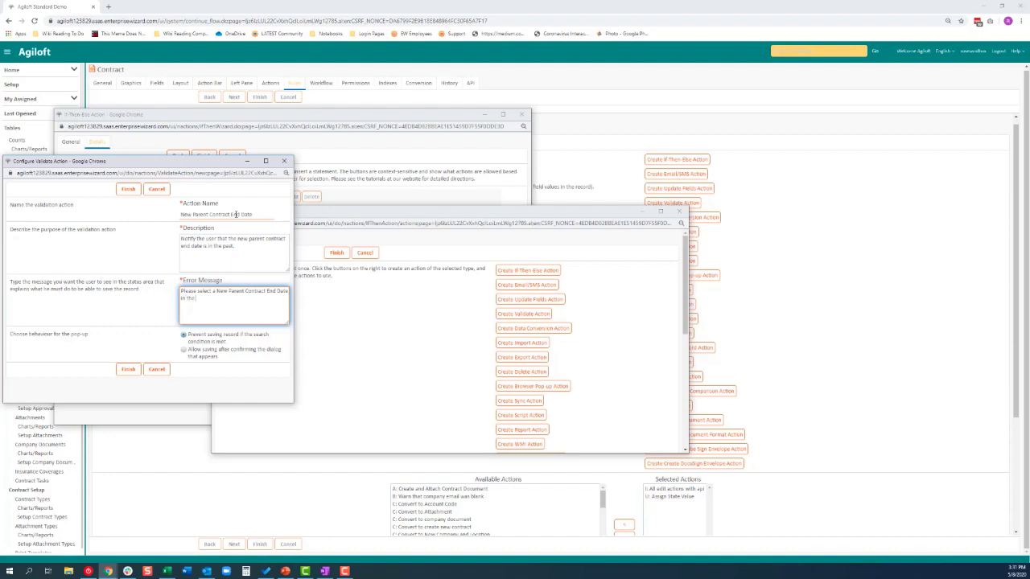
type(" futur")
key("BackSpace")
type("re.")
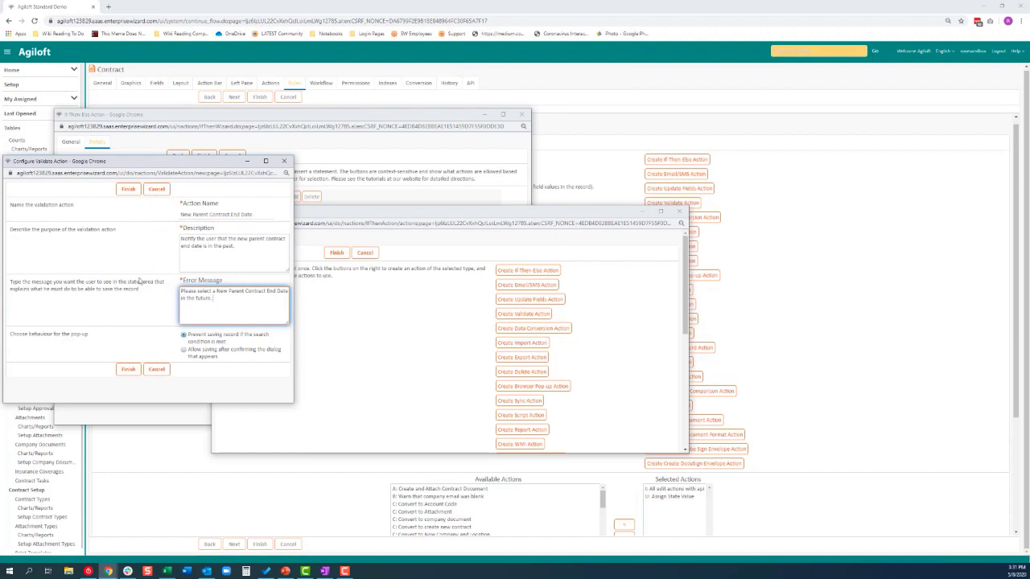
left_click(123, 312)
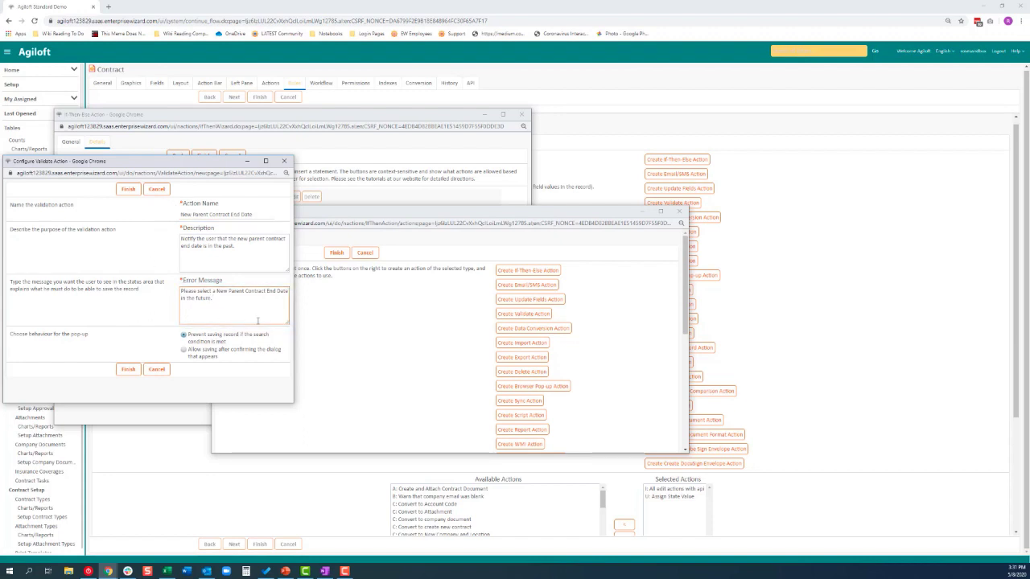
left_click(129, 369)
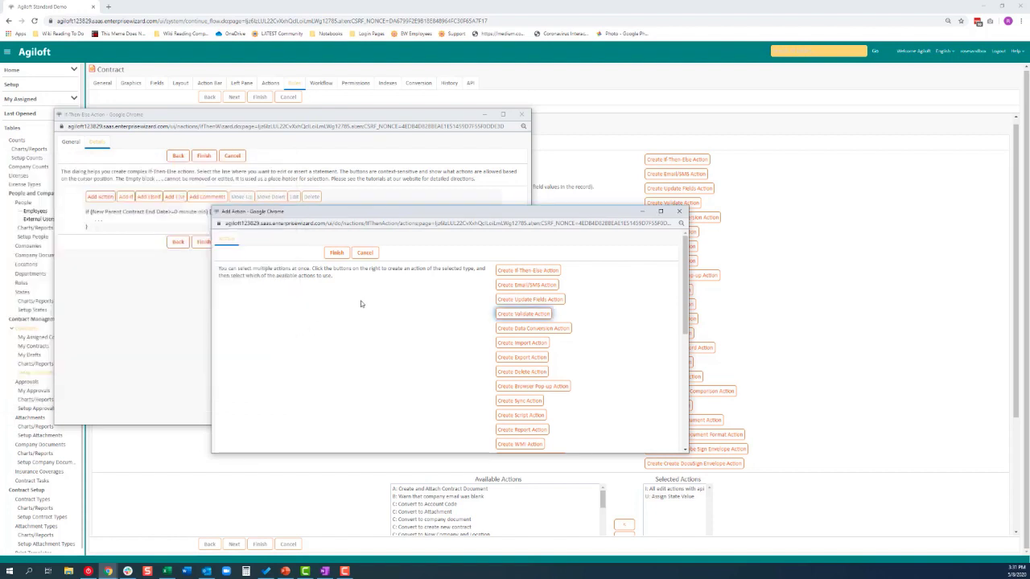
left_click(336, 253)
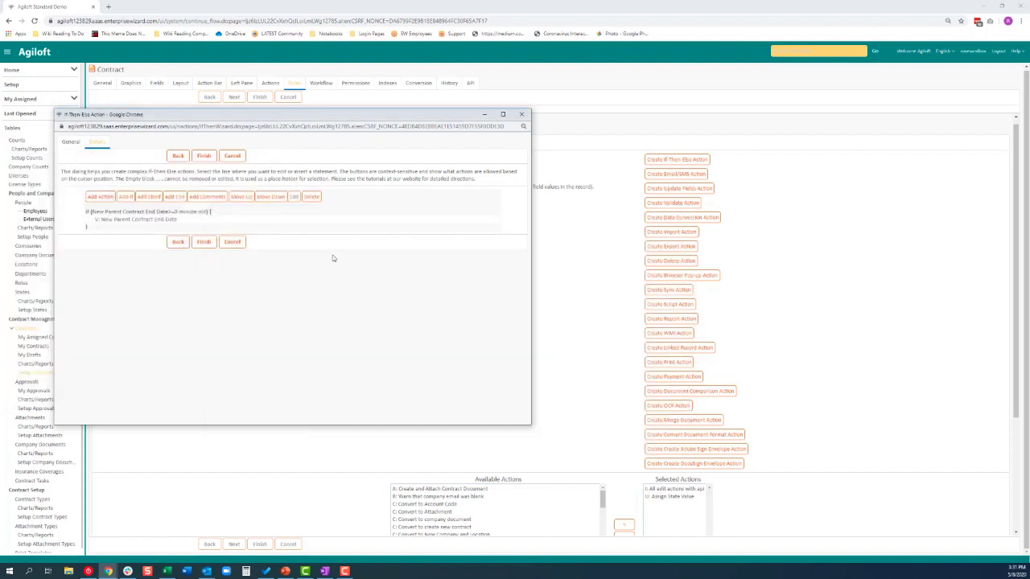
- Finish the If-Then-Else action, check it among the rule's selected actions, and save the rule
left_click(203, 243)
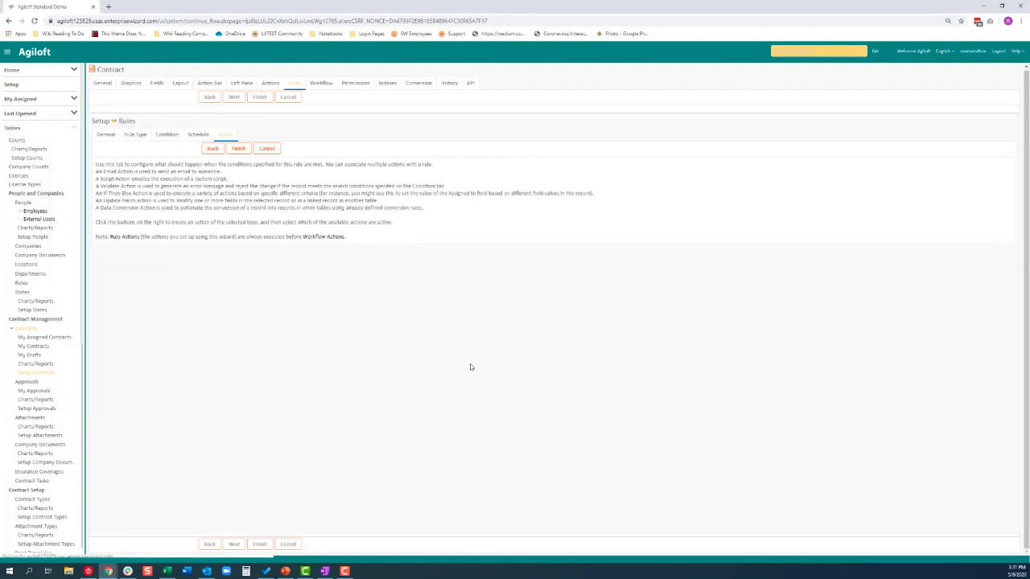
scroll(570, 453, "down", 3)
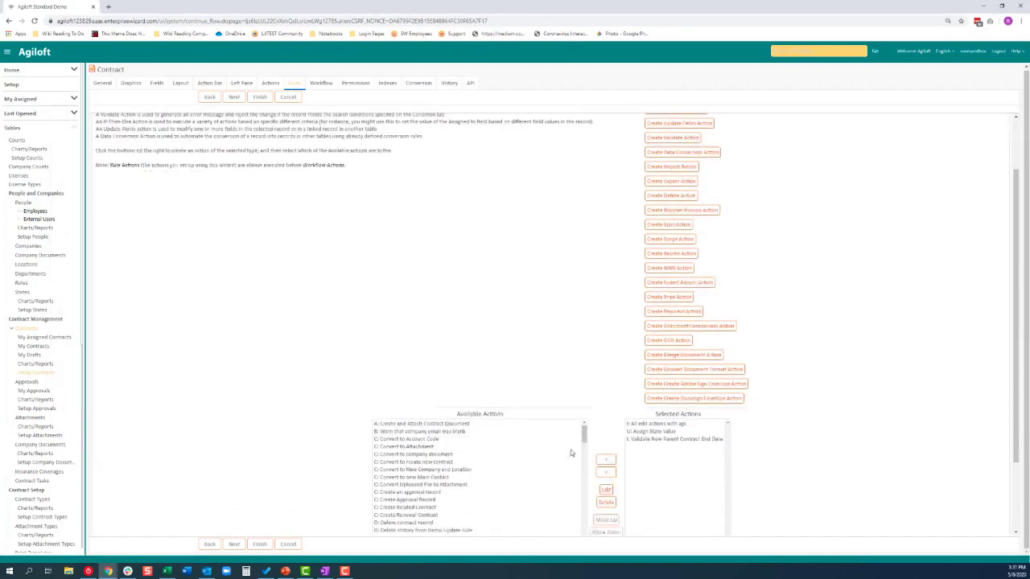
scroll(608, 368, "up", 3)
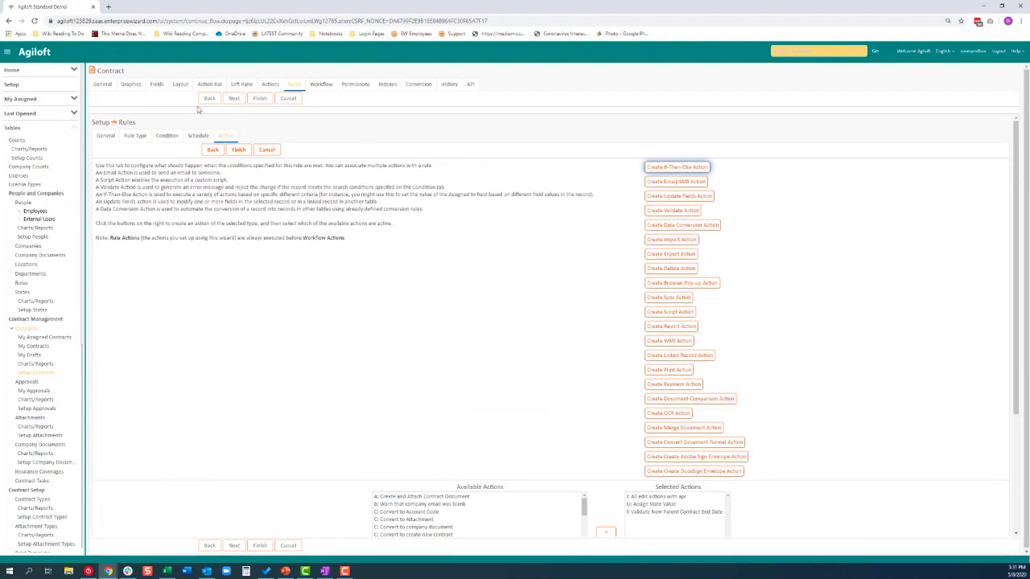
left_click(238, 151)
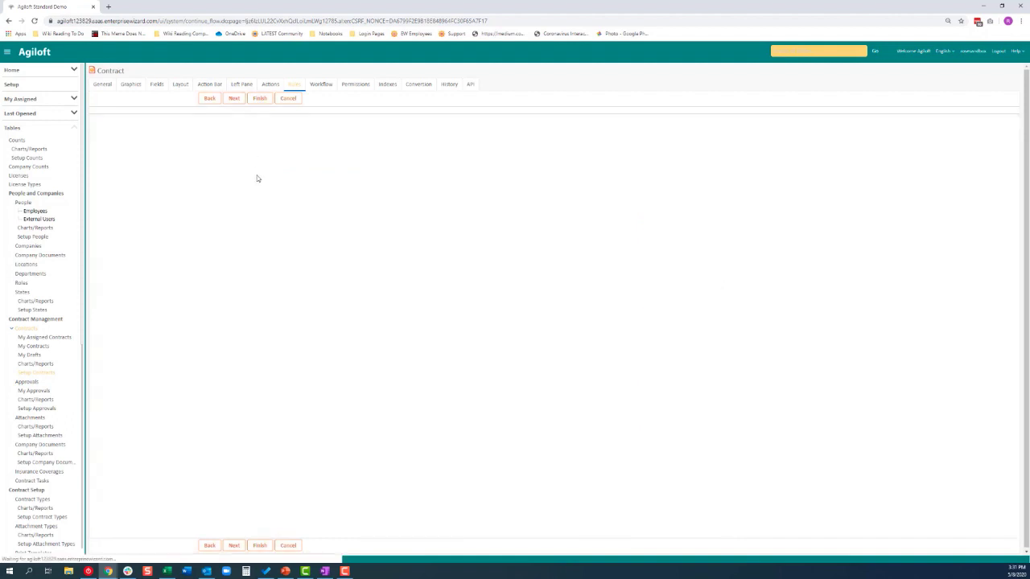